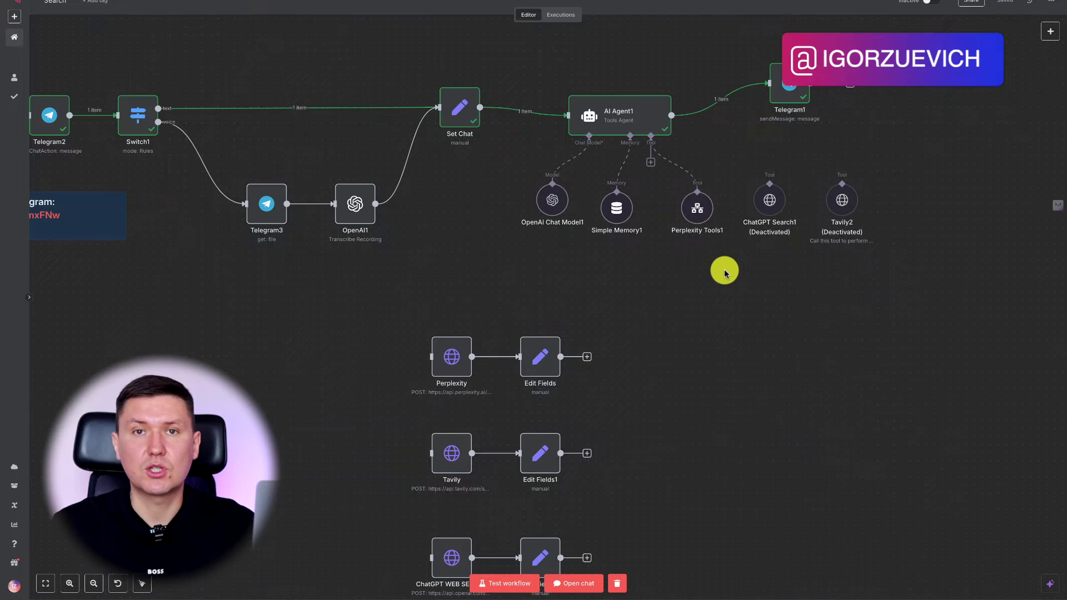
Step: Examine the Telegram workflow from its trigger to the reply, including AI Agent1's model, memory and search tools
{"action": "scroll", "coordinate": [724, 272], "scroll_direction": "left", "scroll_amount": 5}
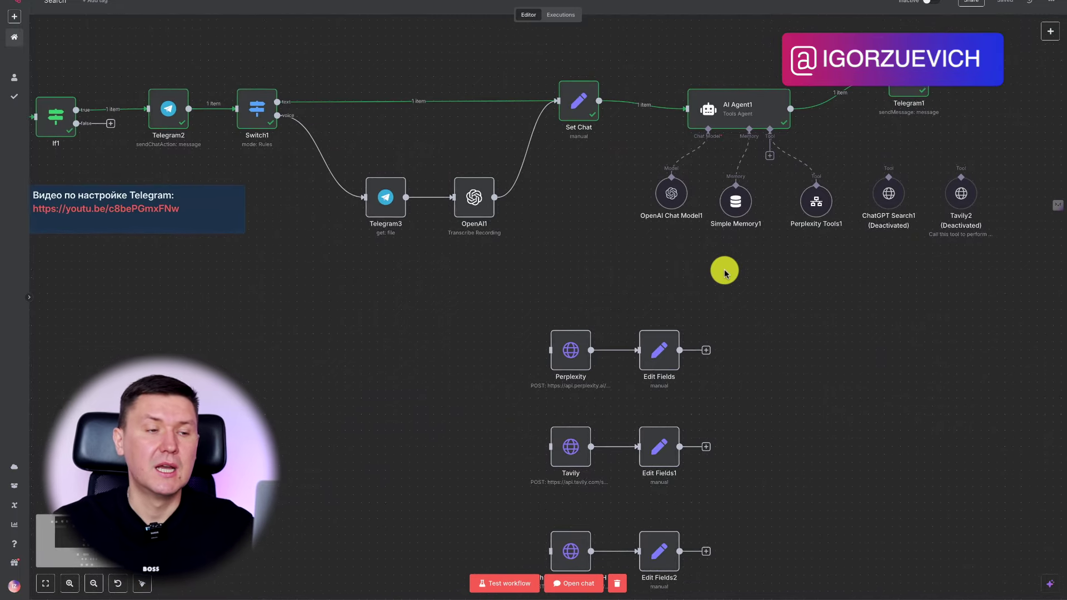
{"action": "scroll", "coordinate": [723, 272], "scroll_direction": "up", "scroll_amount": 3}
{"action": "scroll", "coordinate": [724, 272], "scroll_direction": "left", "scroll_amount": 2}
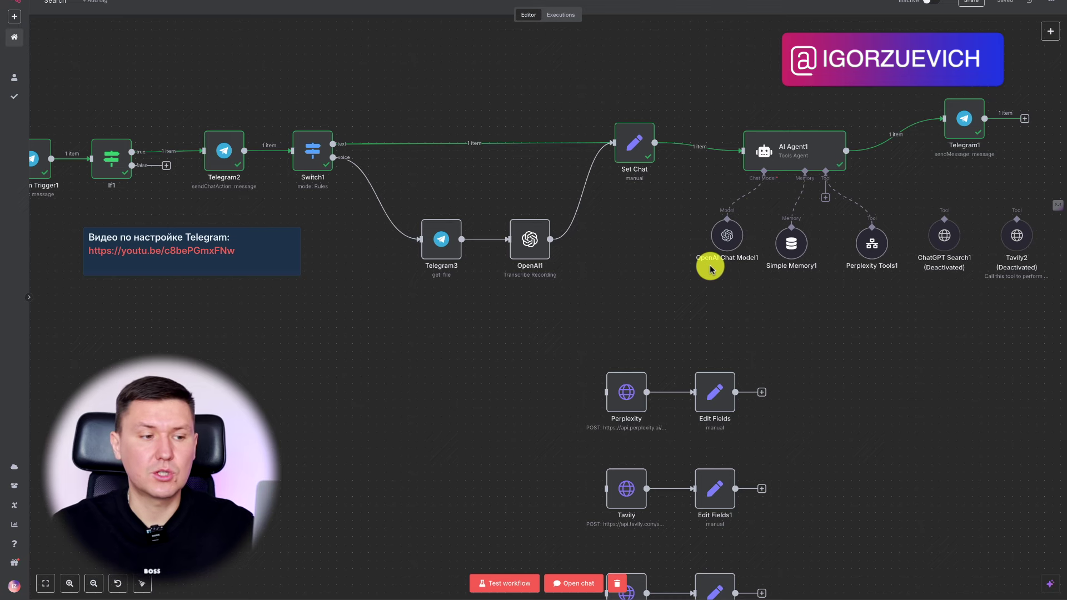
{"action": "scroll", "coordinate": [710, 269], "scroll_direction": "right", "scroll_amount": 2}
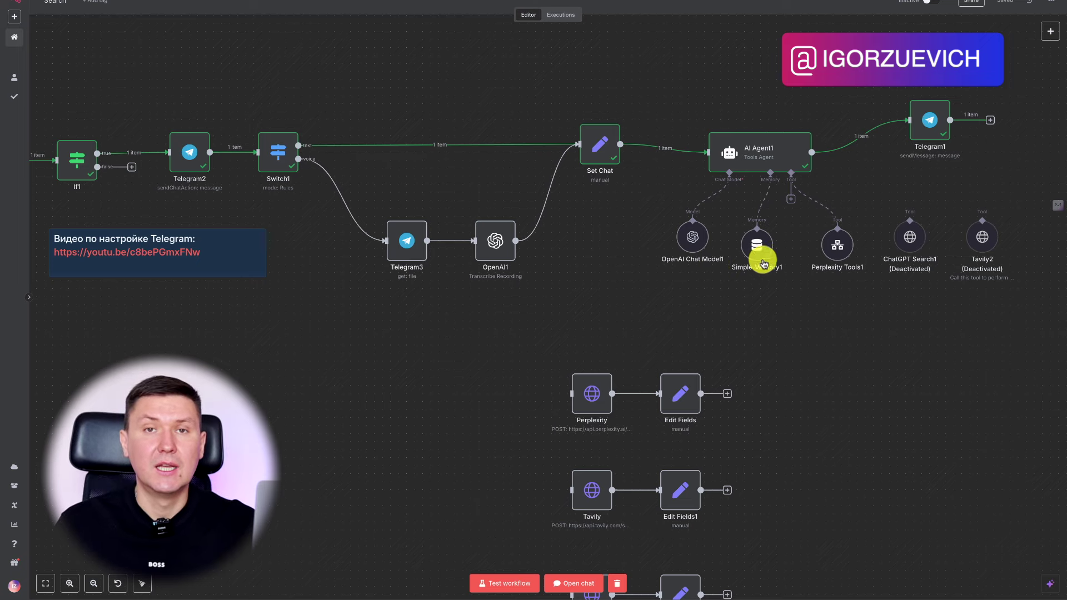
{"action": "scroll", "coordinate": [877, 346], "scroll_direction": "right", "scroll_amount": 3}
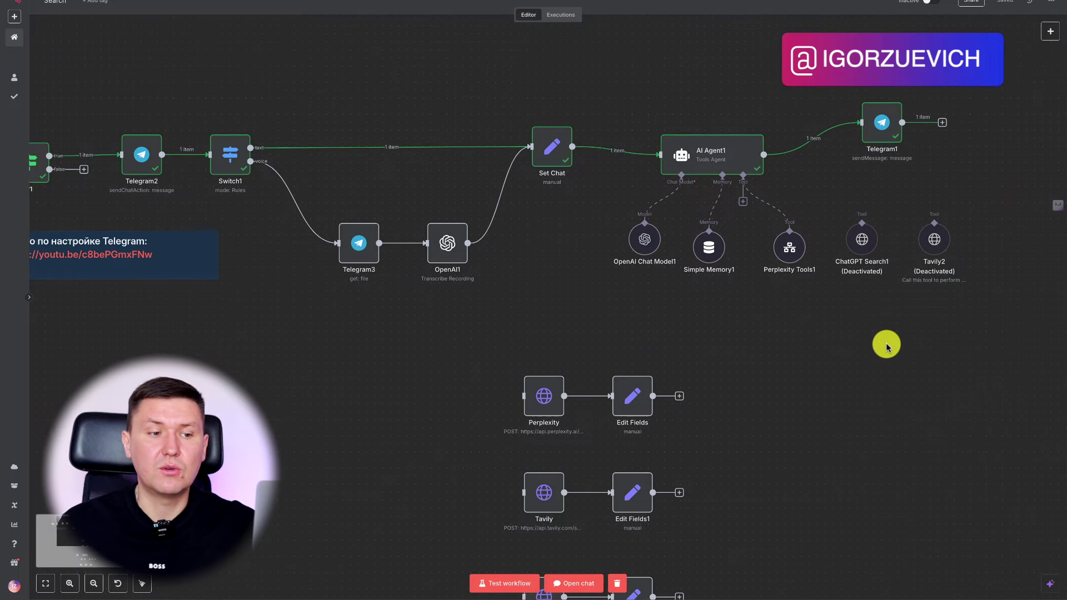
{"action": "scroll", "coordinate": [884, 346], "scroll_direction": "up", "scroll_amount": 3}
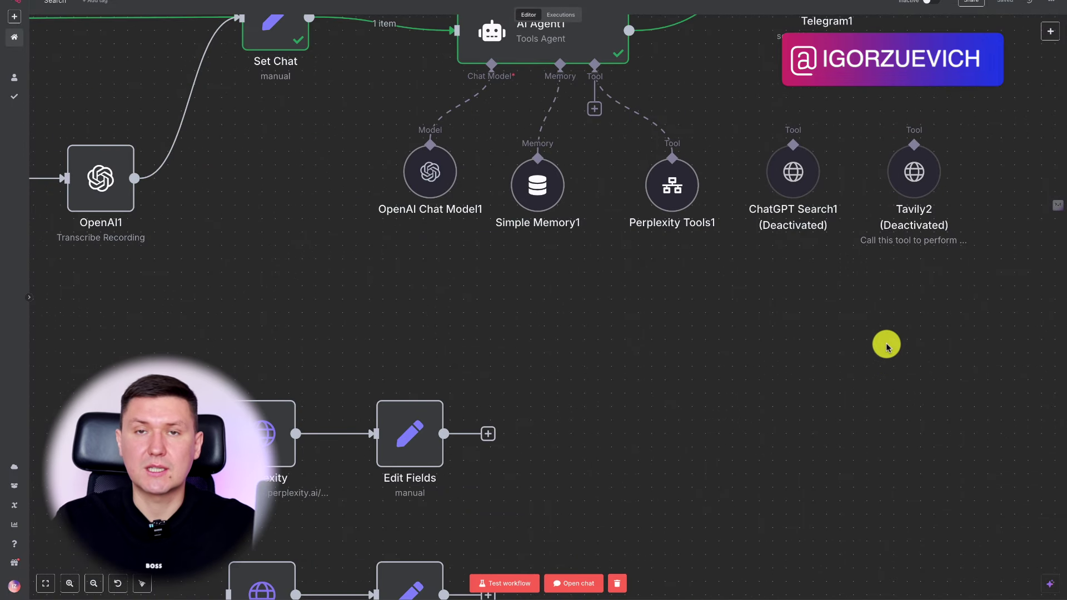
{"action": "scroll", "coordinate": [887, 345], "scroll_direction": "right", "scroll_amount": 1}
{"action": "scroll", "coordinate": [886, 345], "scroll_direction": "up", "scroll_amount": 1}
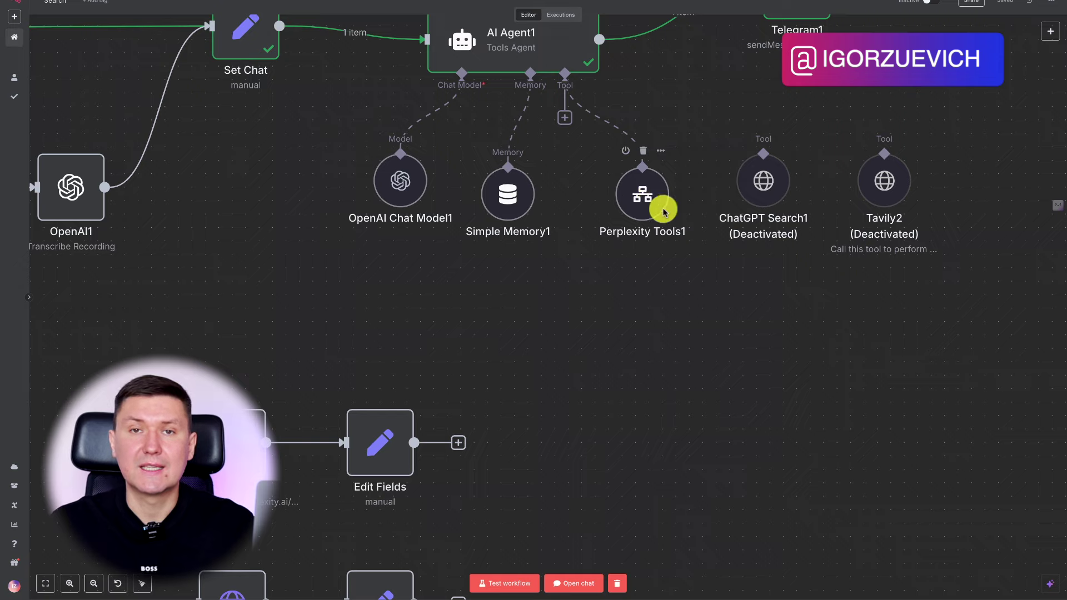
{"action": "mouse_move", "coordinate": [661, 205]}
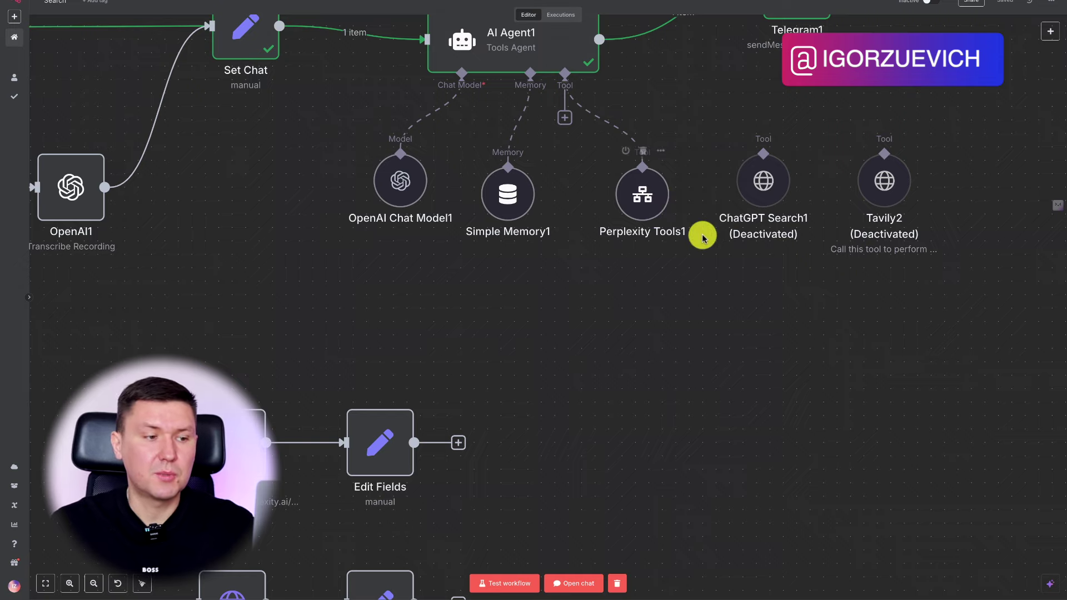
{"action": "mouse_move", "coordinate": [897, 184]}
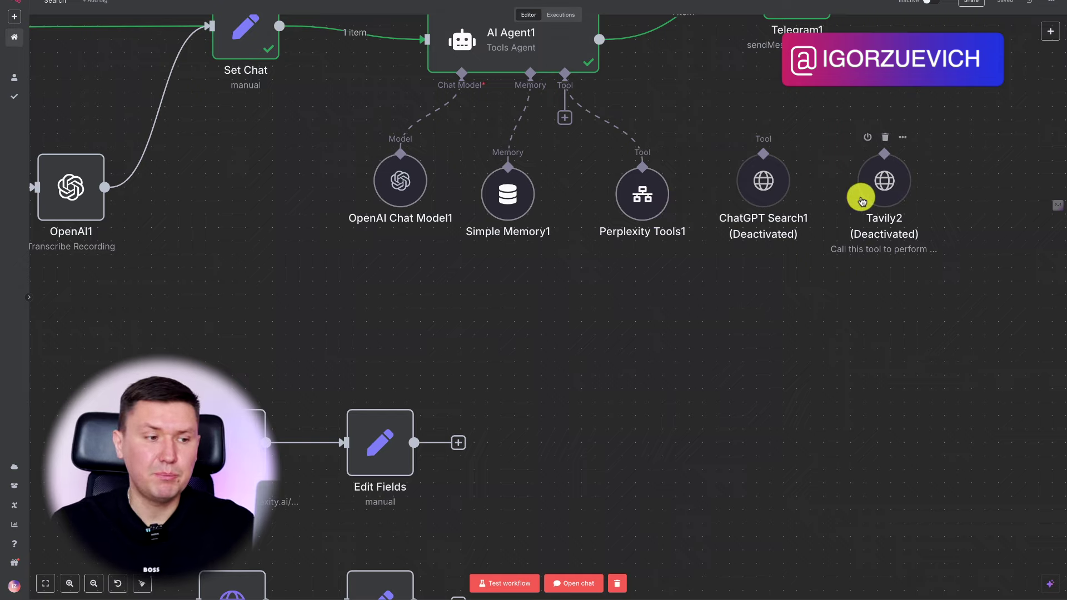
{"action": "mouse_move", "coordinate": [755, 203]}
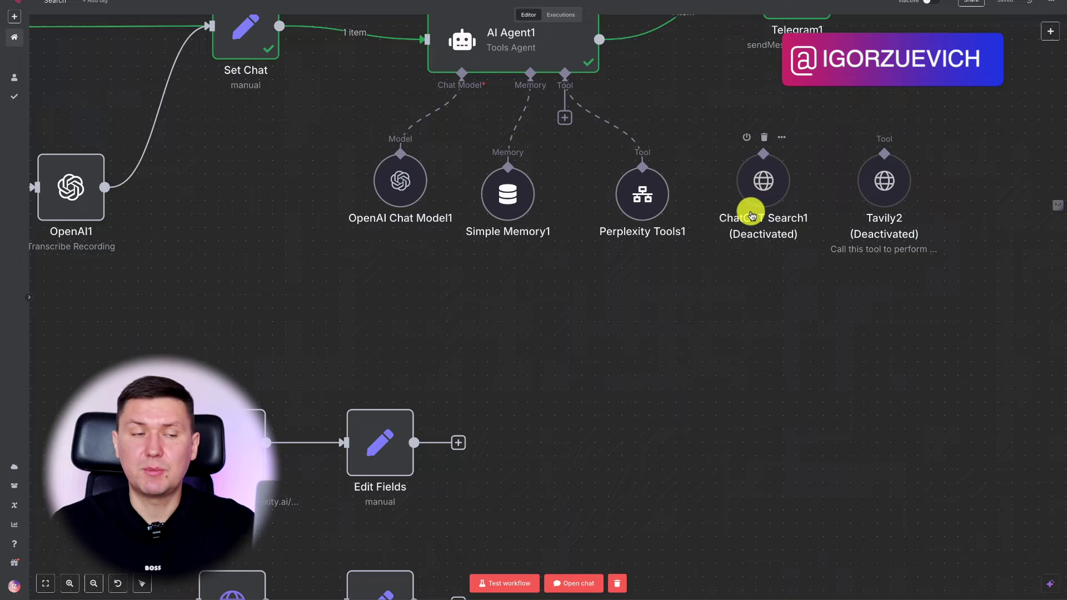
Step: Examine the standalone Perplexity, Tavily and ChatGPT WEB SEARCH request chains beneath the Telegram agent
{"action": "scroll", "coordinate": [786, 257], "scroll_direction": "down", "scroll_amount": 5}
{"action": "scroll", "coordinate": [786, 257], "scroll_direction": "left", "scroll_amount": 5}
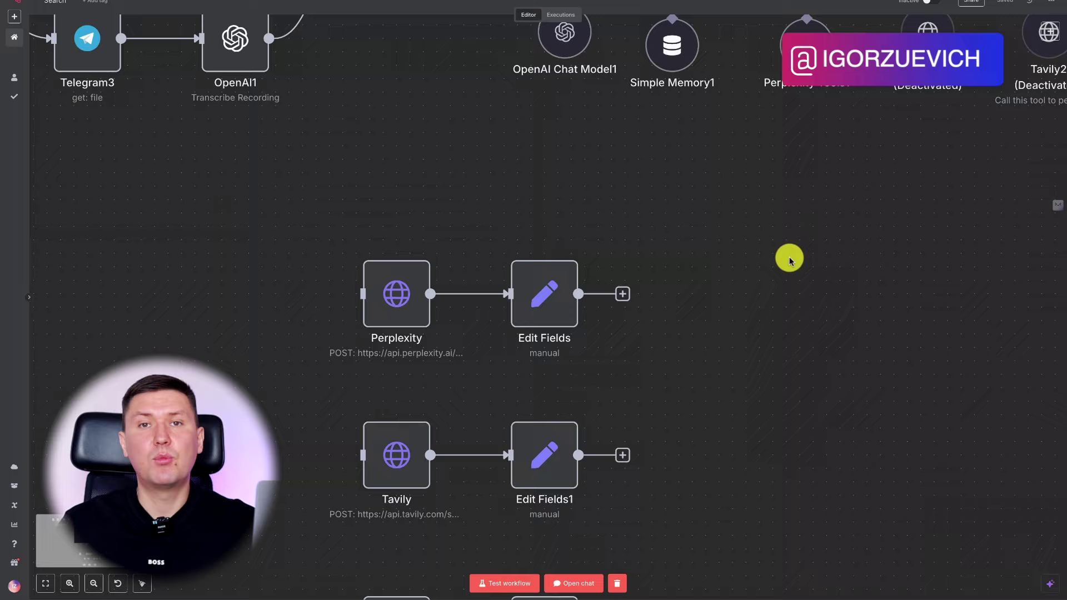
{"action": "scroll", "coordinate": [790, 256], "scroll_direction": "up", "scroll_amount": 5}
{"action": "scroll", "coordinate": [790, 257], "scroll_direction": "right", "scroll_amount": 4}
{"action": "scroll", "coordinate": [790, 257], "scroll_direction": "down", "scroll_amount": 2}
{"action": "scroll", "coordinate": [791, 257], "scroll_direction": "left", "scroll_amount": 2}
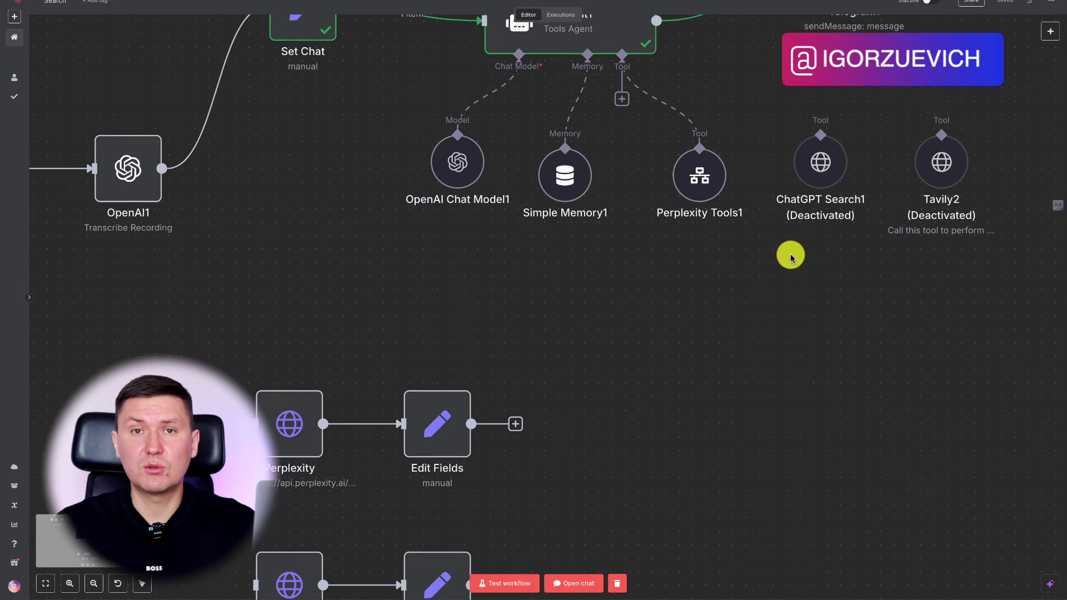
{"action": "scroll", "coordinate": [789, 255], "scroll_direction": "down", "scroll_amount": 3}
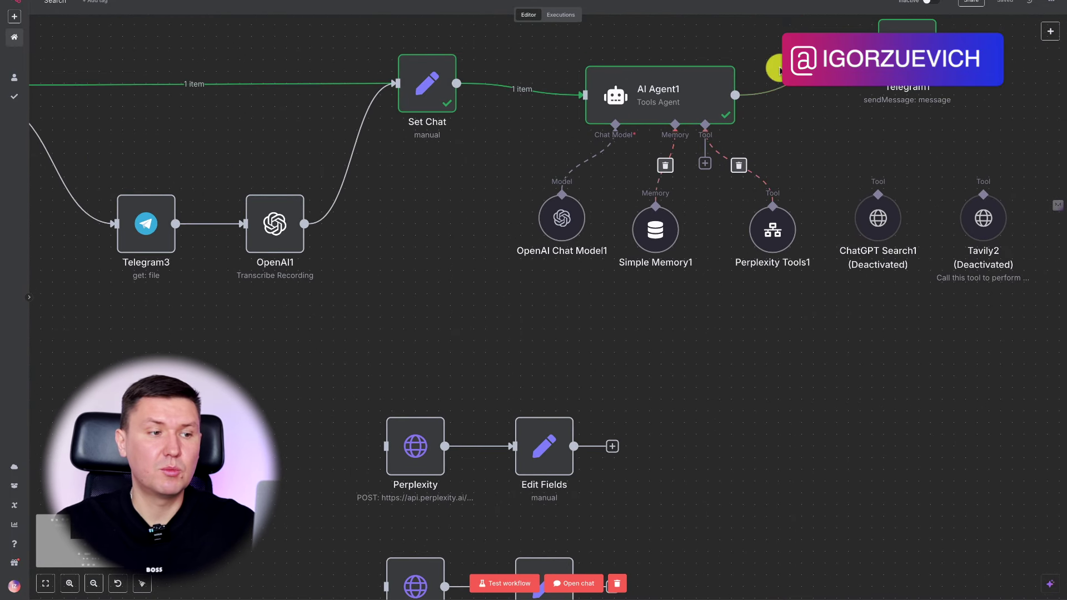
{"action": "scroll", "coordinate": [745, 317], "scroll_direction": "down", "scroll_amount": 5}
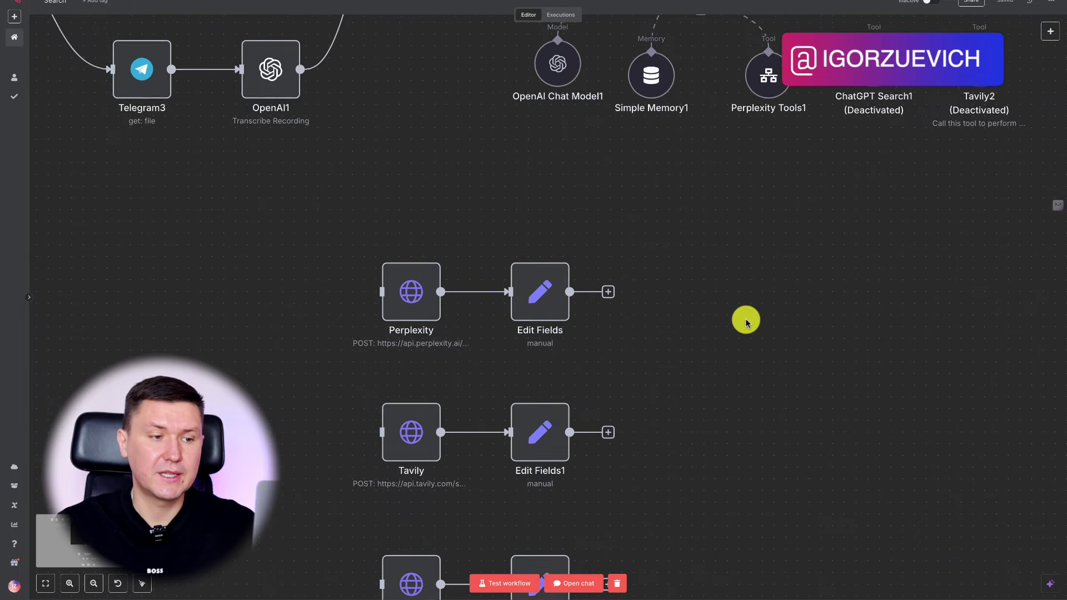
{"action": "scroll", "coordinate": [536, 212], "scroll_direction": "down", "scroll_amount": 1}
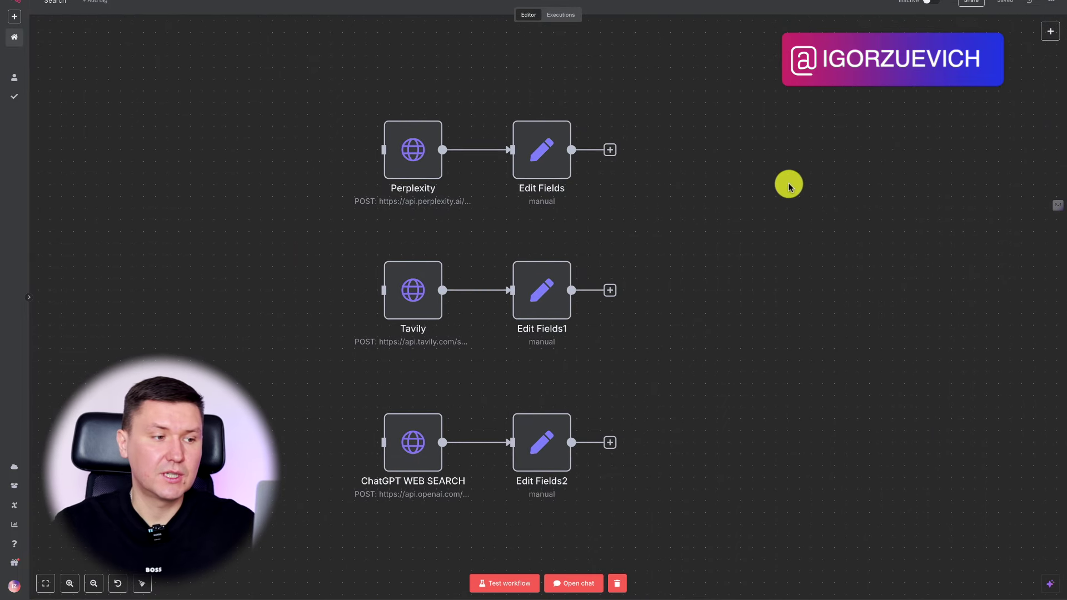
{"action": "scroll", "coordinate": [789, 185], "scroll_direction": "down", "scroll_amount": 1}
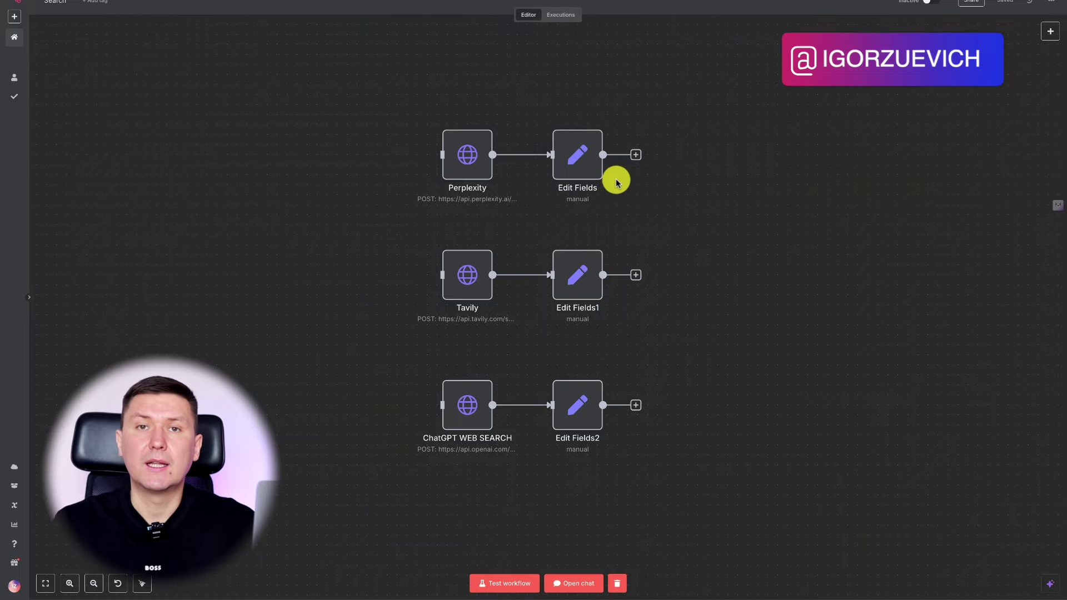
Step: Examine the chat-triggered AI Agent with its tools and the Perplexity1 chain executed by another workflow
{"action": "scroll", "coordinate": [617, 182], "scroll_direction": "up", "scroll_amount": 5}
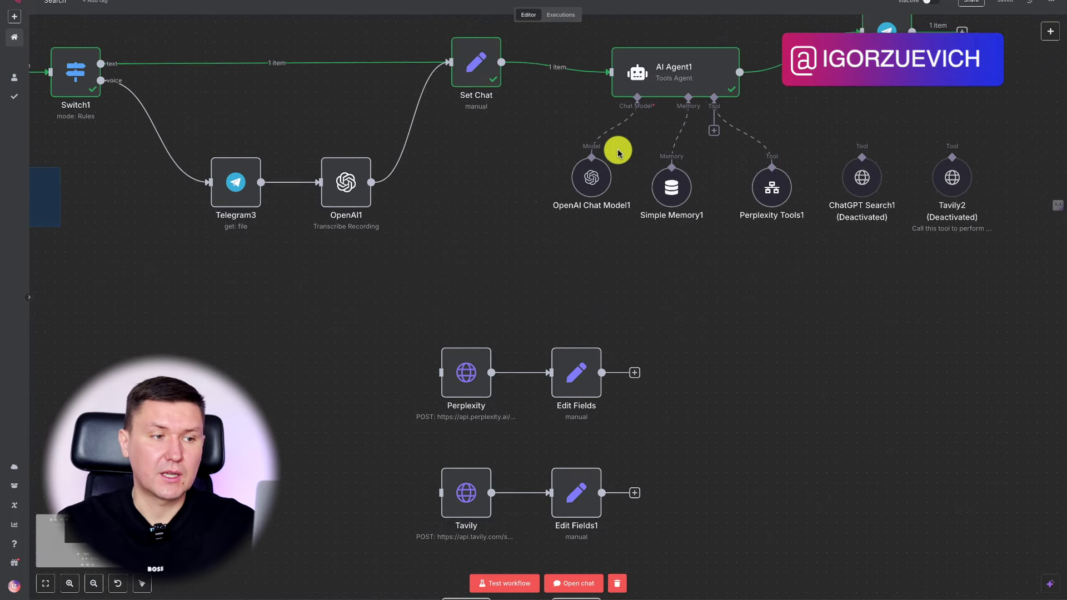
{"action": "scroll", "coordinate": [711, 239], "scroll_direction": "down", "scroll_amount": 12}
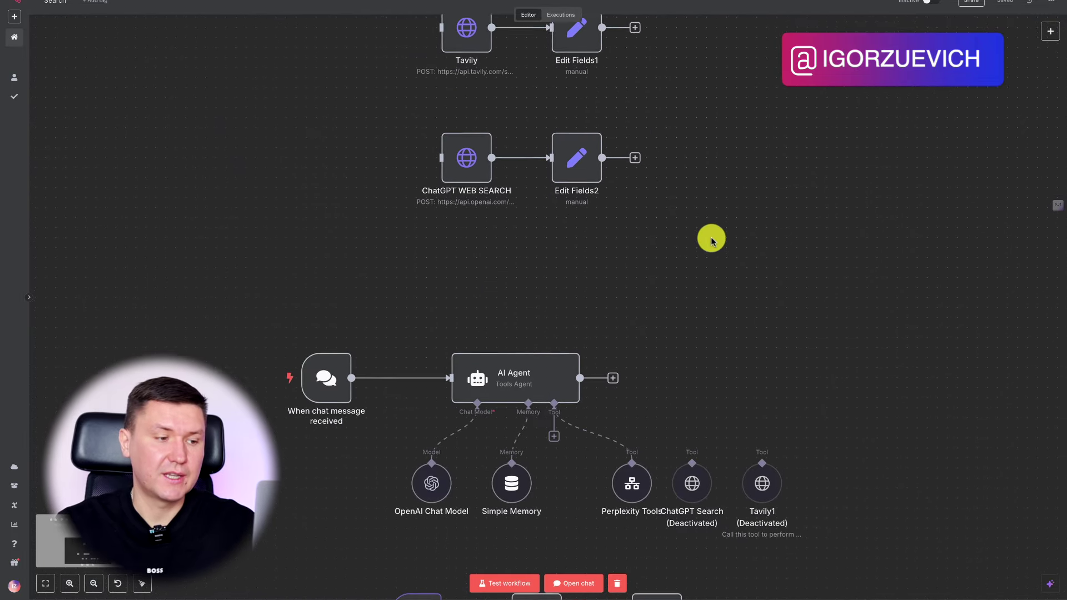
{"action": "scroll", "coordinate": [712, 239], "scroll_direction": "down", "scroll_amount": 2}
{"action": "mouse_move", "coordinate": [628, 288]}
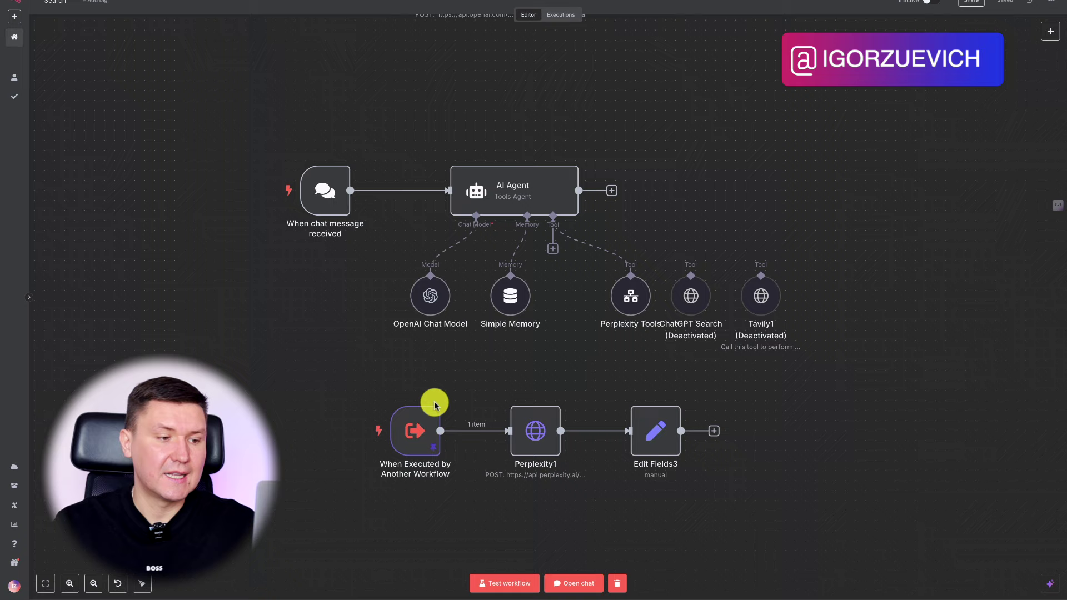
{"action": "mouse_move", "coordinate": [437, 429]}
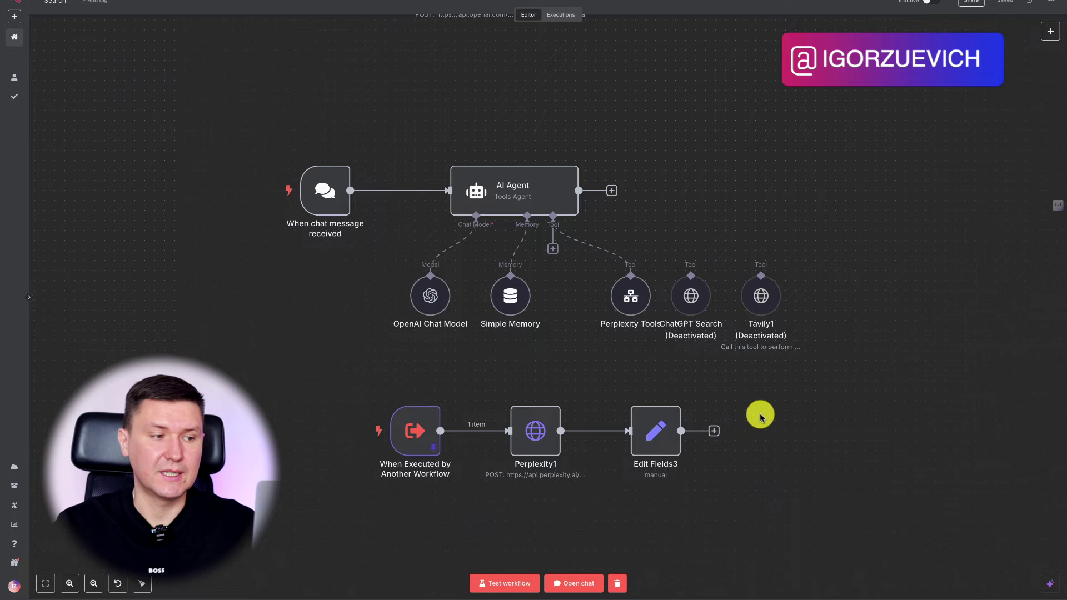
Step: Review the whole Search workflow, comparing the Telegram agent, the three search request chains and the chat-triggered agent
{"action": "scroll", "coordinate": [758, 417], "scroll_direction": "up", "scroll_amount": 2}
{"action": "scroll", "coordinate": [760, 416], "scroll_direction": "up", "scroll_amount": 20}
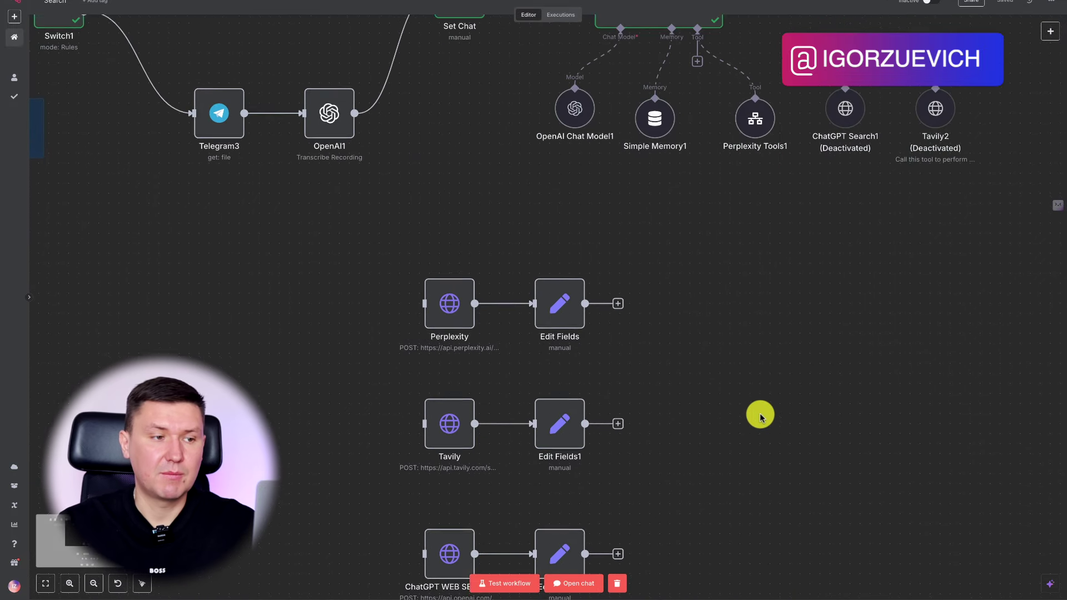
{"action": "scroll", "coordinate": [760, 416], "scroll_direction": "right", "scroll_amount": 2}
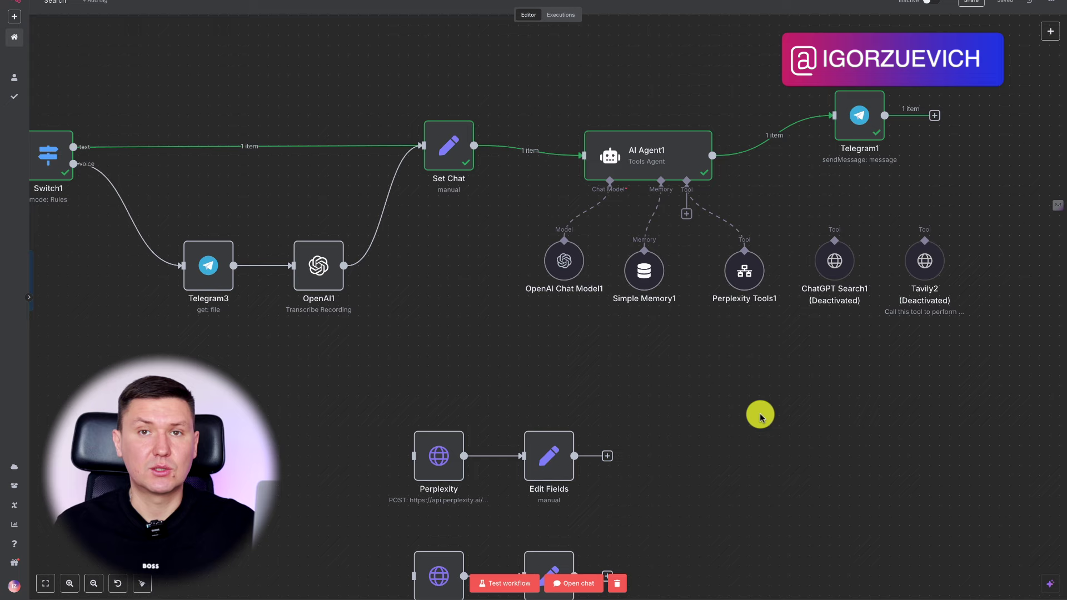
{"action": "scroll", "coordinate": [798, 408], "scroll_direction": "right", "scroll_amount": 2}
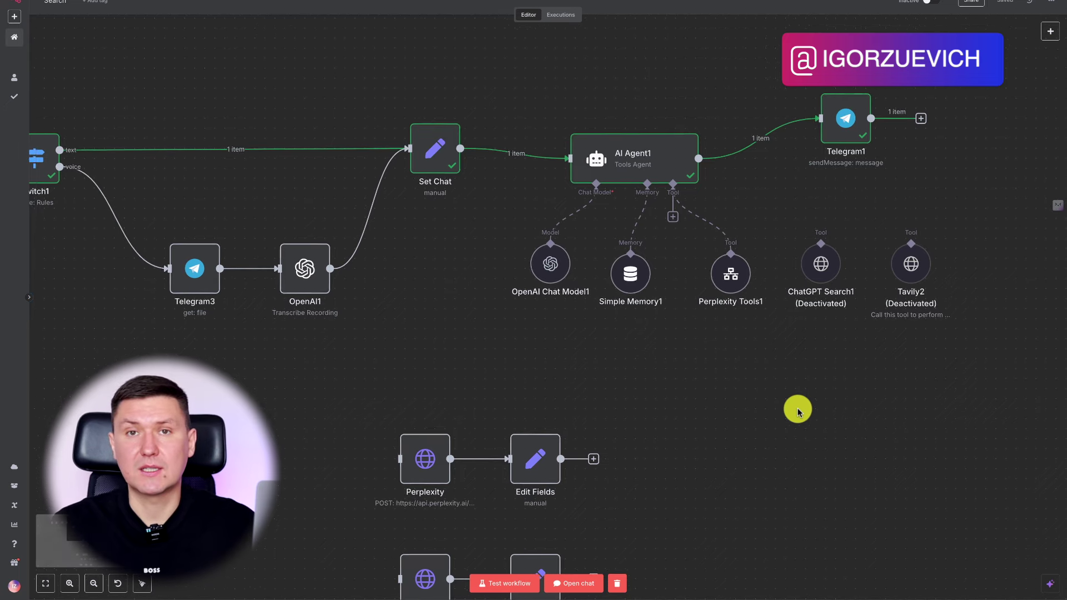
{"action": "scroll", "coordinate": [798, 409], "scroll_direction": "right", "scroll_amount": 3}
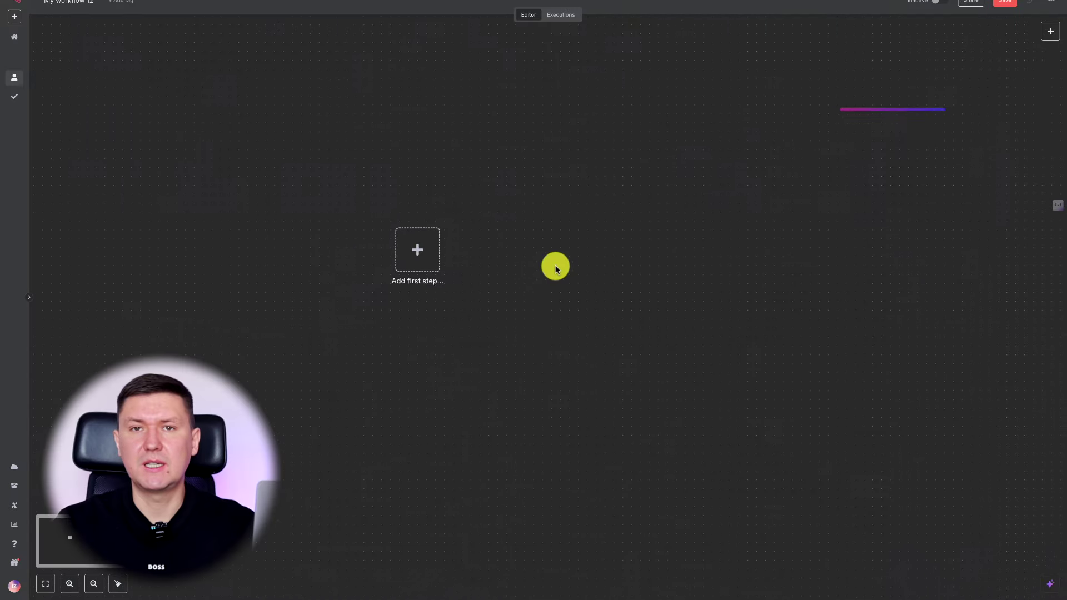
{"action": "scroll", "coordinate": [556, 267], "scroll_direction": "down", "scroll_amount": 1}
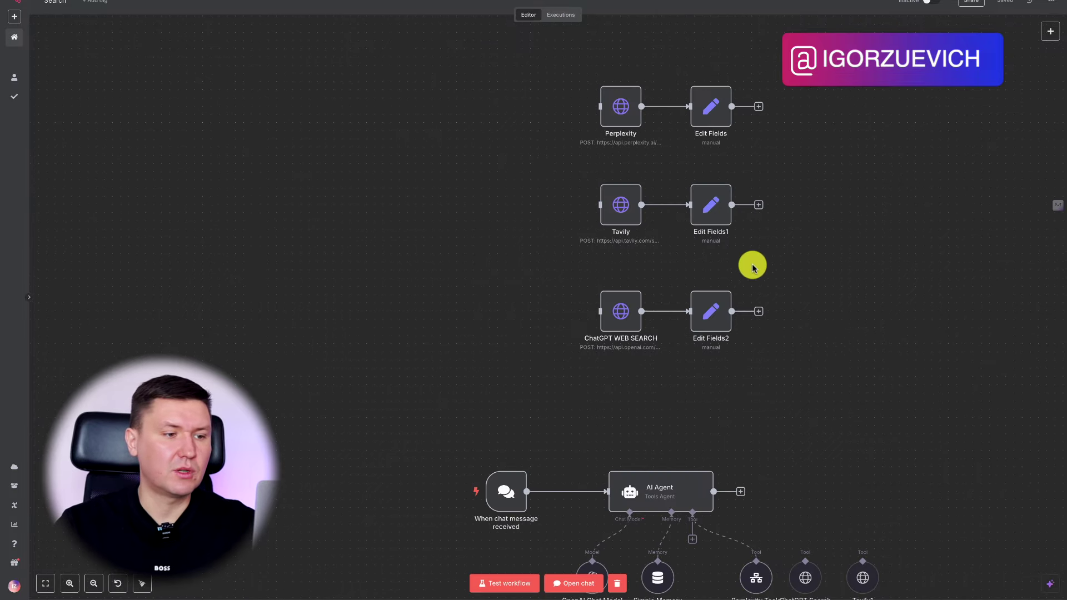
{"action": "scroll", "coordinate": [869, 248], "scroll_direction": "right", "scroll_amount": 3}
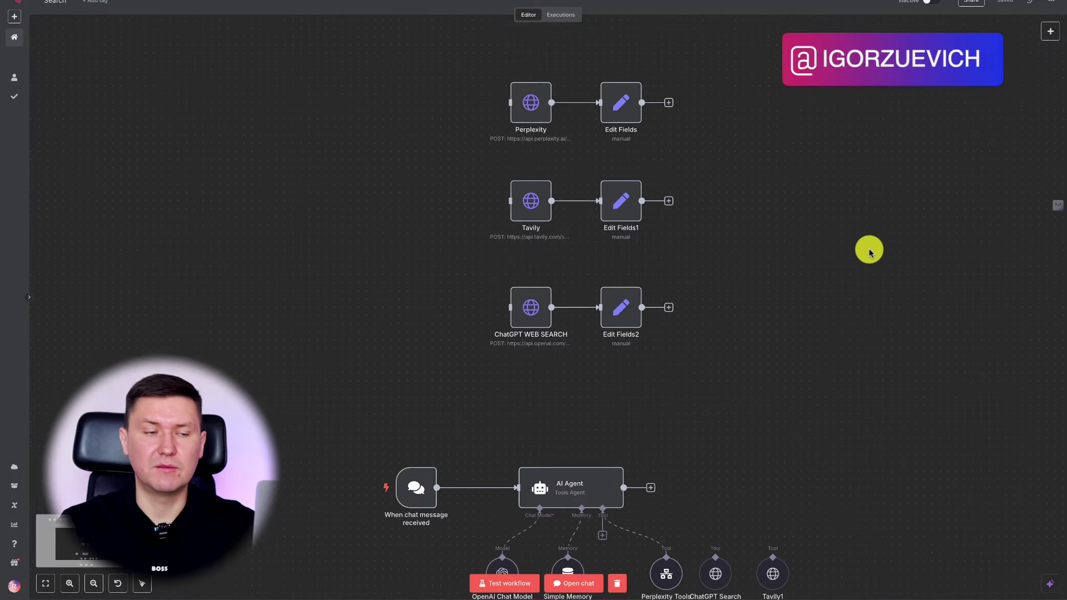
{"action": "scroll", "coordinate": [869, 248], "scroll_direction": "down", "scroll_amount": 5}
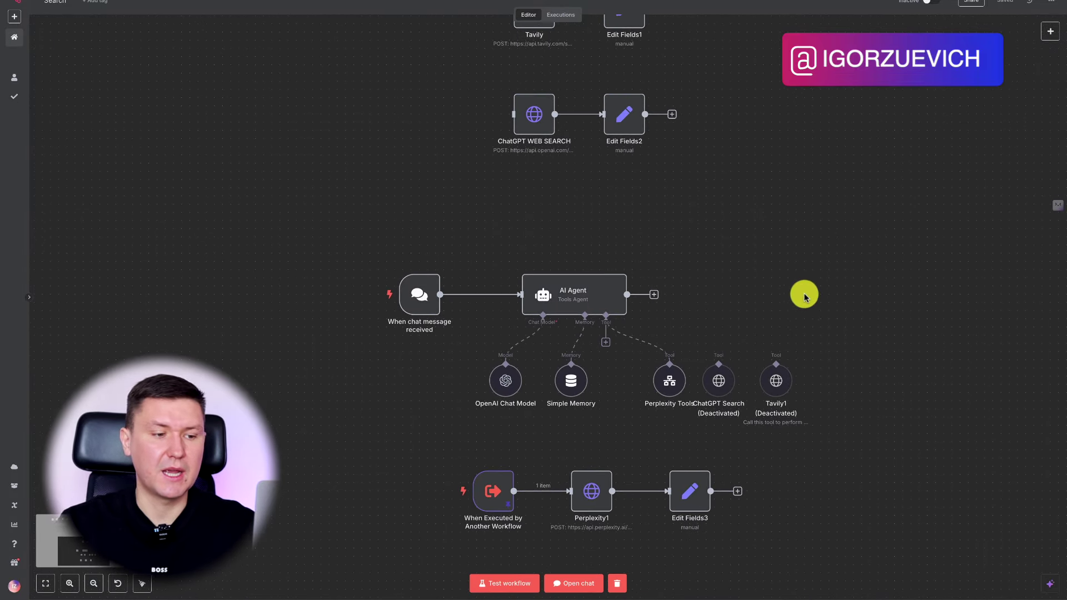
{"action": "scroll", "coordinate": [781, 295], "scroll_direction": "up", "scroll_amount": 5}
{"action": "scroll", "coordinate": [784, 298], "scroll_direction": "up", "scroll_amount": 8}
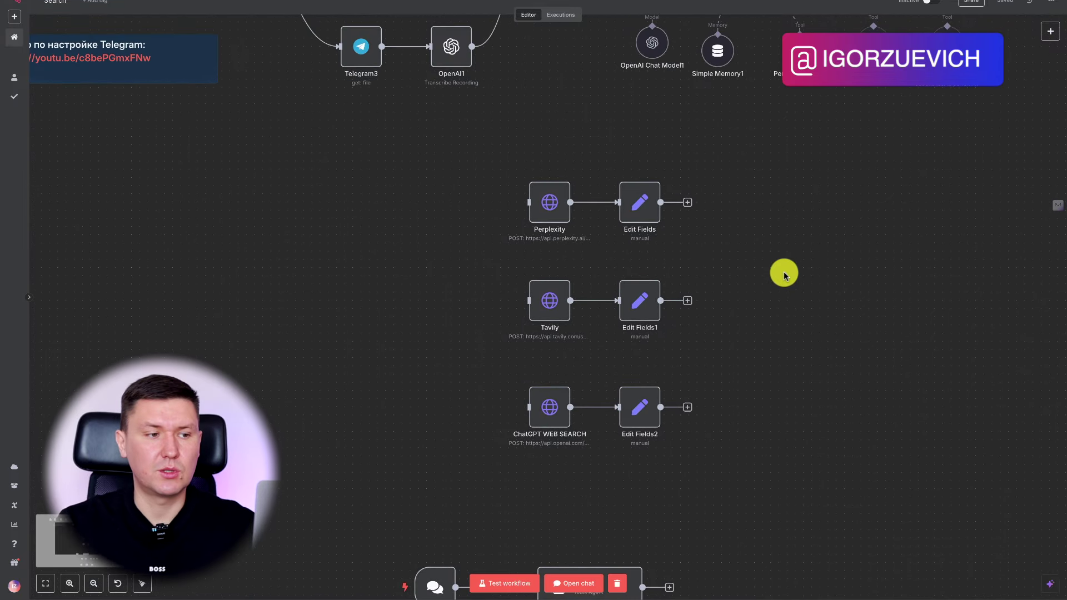
{"action": "scroll", "coordinate": [783, 278], "scroll_direction": "left", "scroll_amount": 1}
{"action": "scroll", "coordinate": [784, 275], "scroll_direction": "up", "scroll_amount": 3}
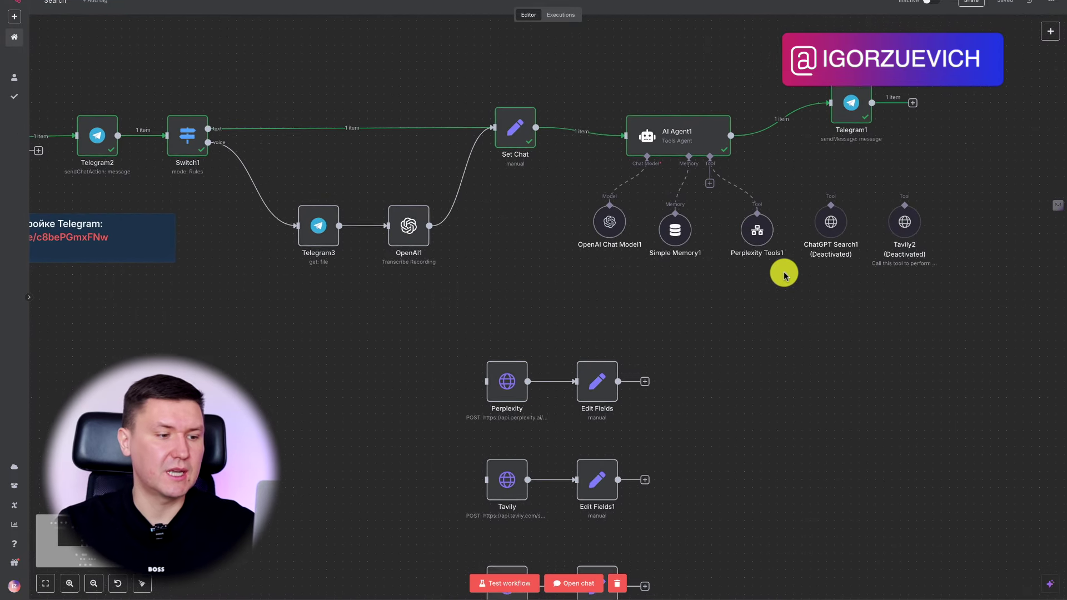
{"action": "left_click_drag", "start_coordinate": [784, 274], "coordinate": [779, 95]}
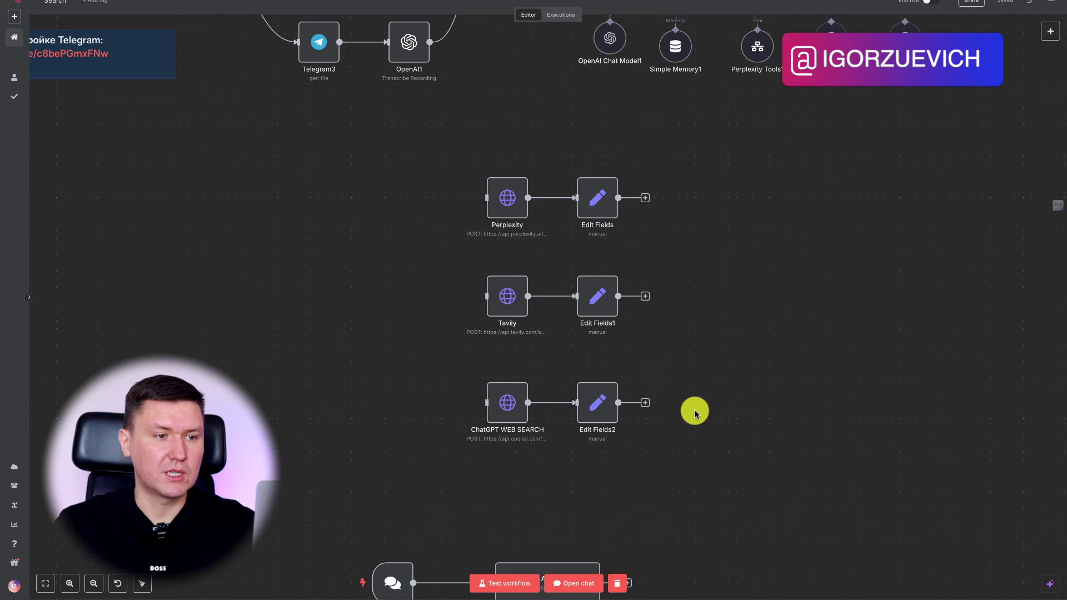
{"action": "scroll", "coordinate": [687, 436], "scroll_direction": "down", "scroll_amount": 2}
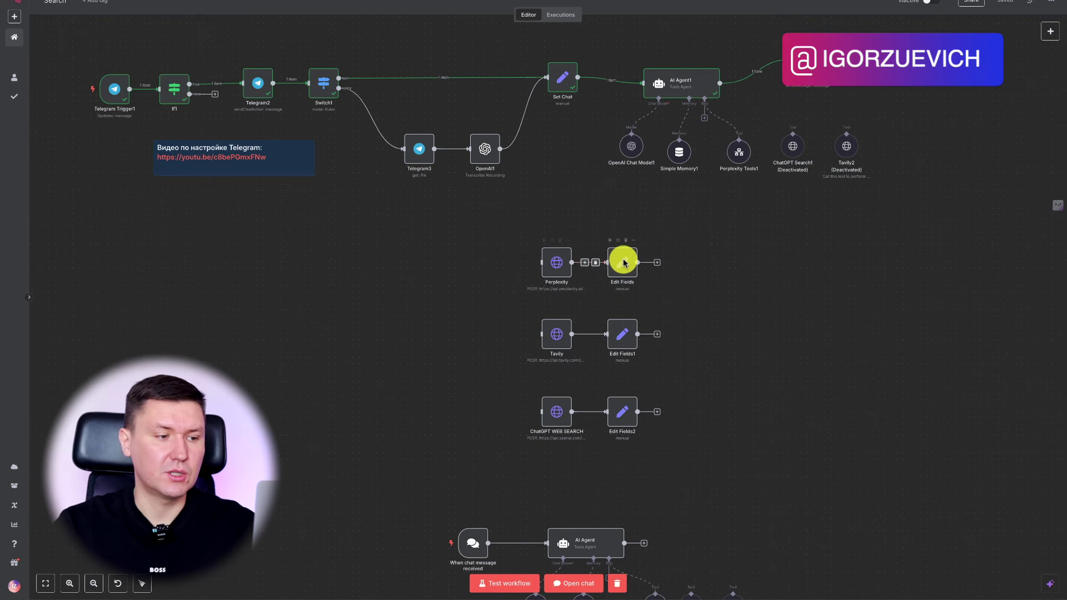
Step: Select the Perplexity, Tavily and ChatGPT WEB SEARCH chains one after another, and clear the selection
{"action": "left_click_drag", "start_coordinate": [719, 228], "coordinate": [476, 297]}
{"action": "left_click_drag", "start_coordinate": [739, 319], "coordinate": [443, 384]}
{"action": "left_click_drag", "start_coordinate": [790, 353], "coordinate": [380, 470]}
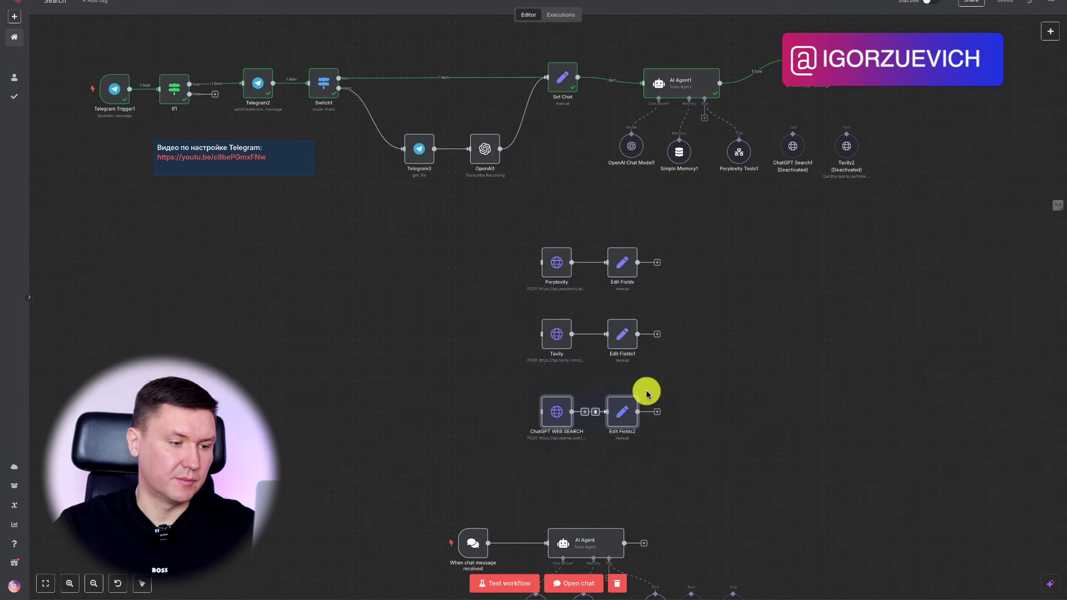
{"action": "left_click", "coordinate": [757, 359]}
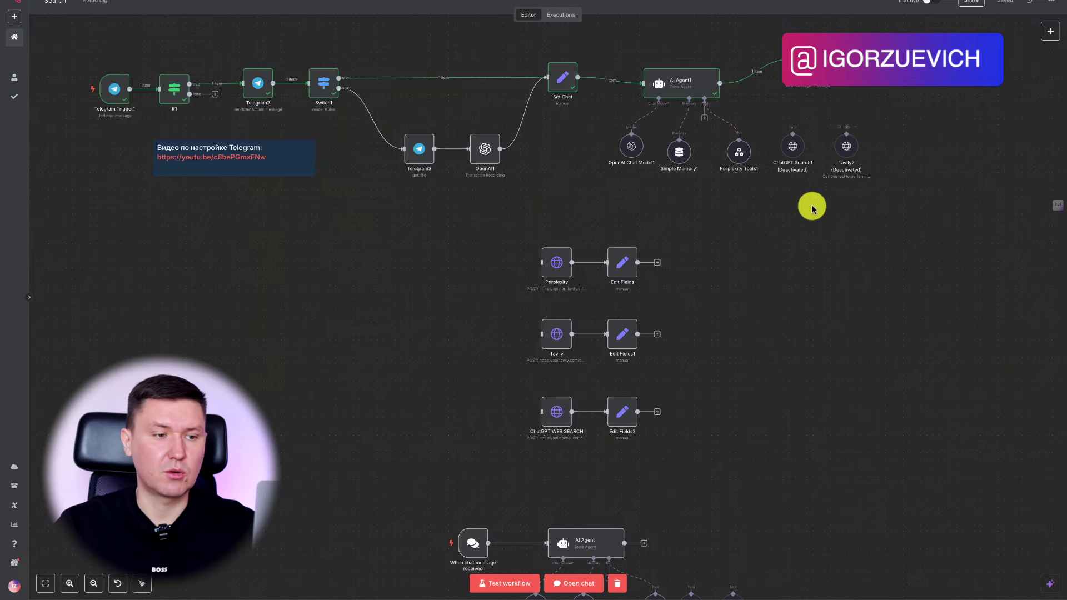
Step: Copy the Perplexity request node with its Edit Fields node into the empty My workflow 12, and undo the paste
{"action": "scroll", "coordinate": [828, 285], "scroll_direction": "up", "scroll_amount": 2}
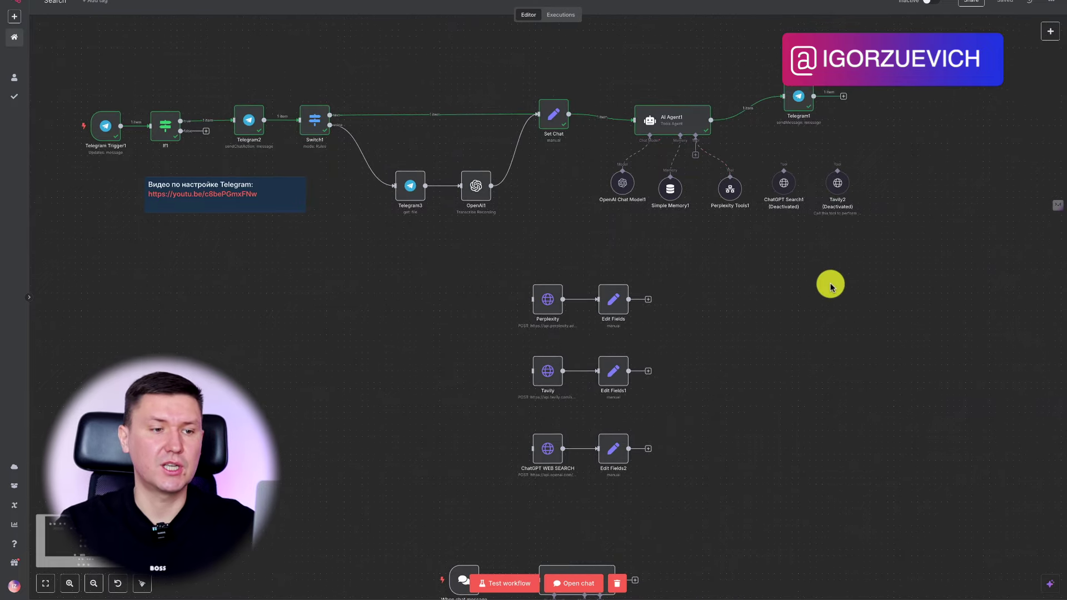
{"action": "scroll", "coordinate": [831, 286], "scroll_direction": "down", "scroll_amount": 5}
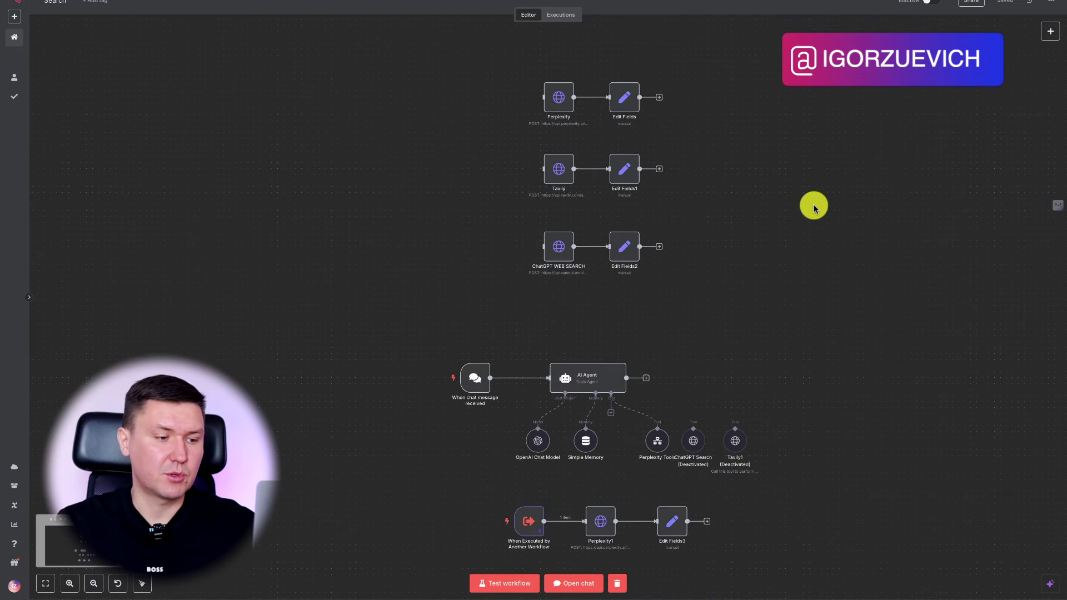
{"action": "left_click_drag", "start_coordinate": [762, 69], "coordinate": [486, 124]}
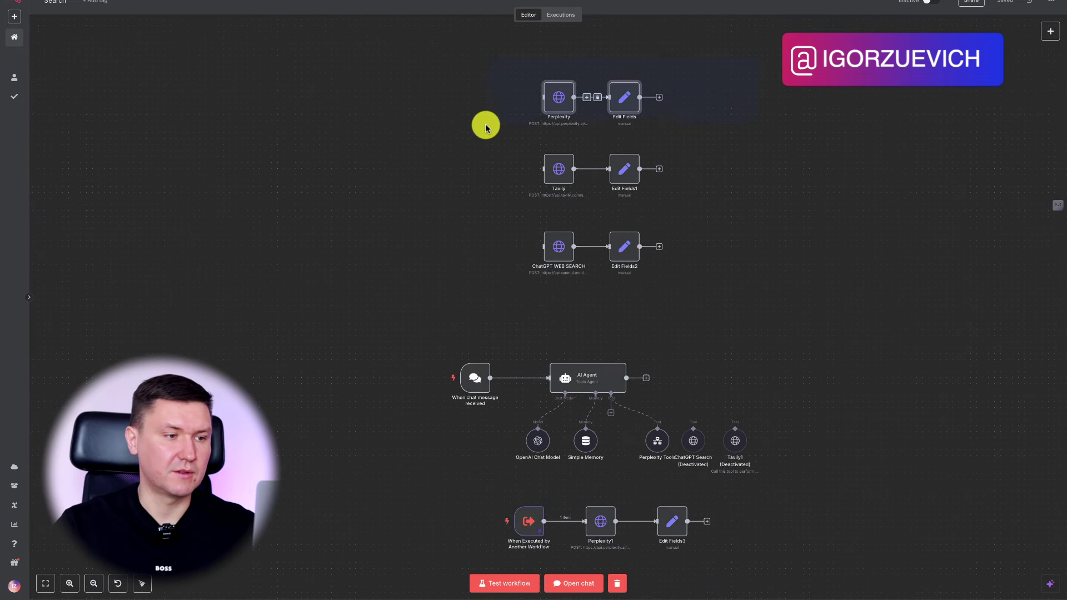
{"action": "key", "text": "ctrl+c"}
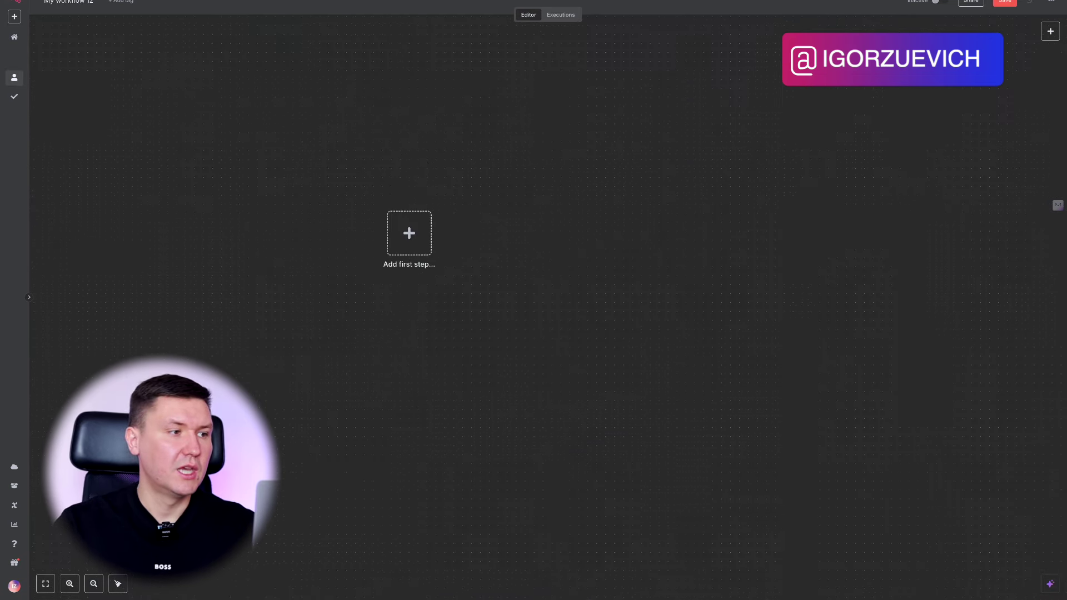
{"action": "key", "text": "ctrl+v"}
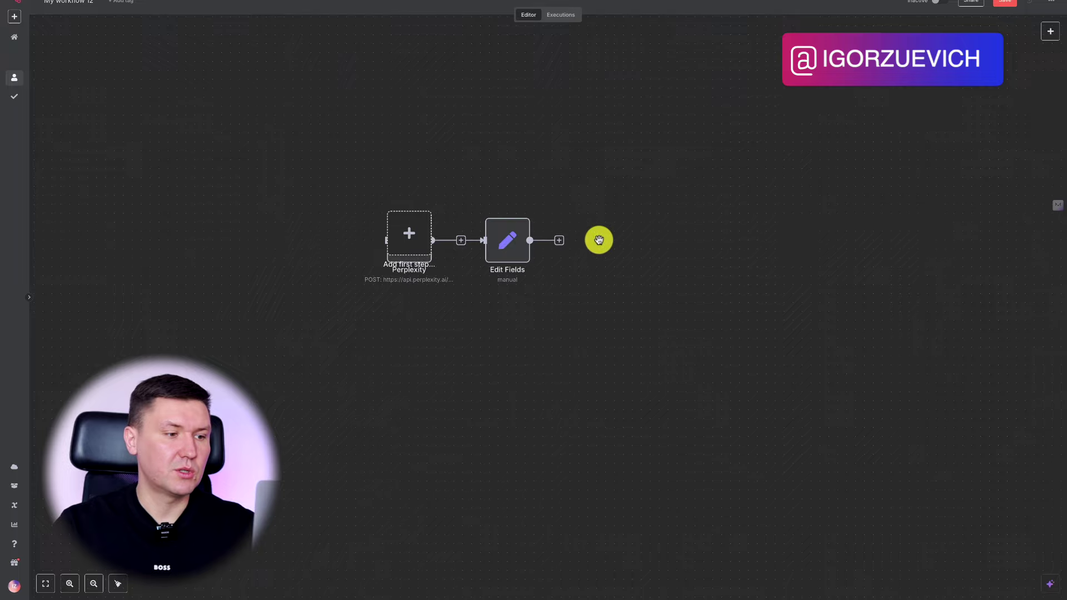
{"action": "key", "text": "ctrl+z"}
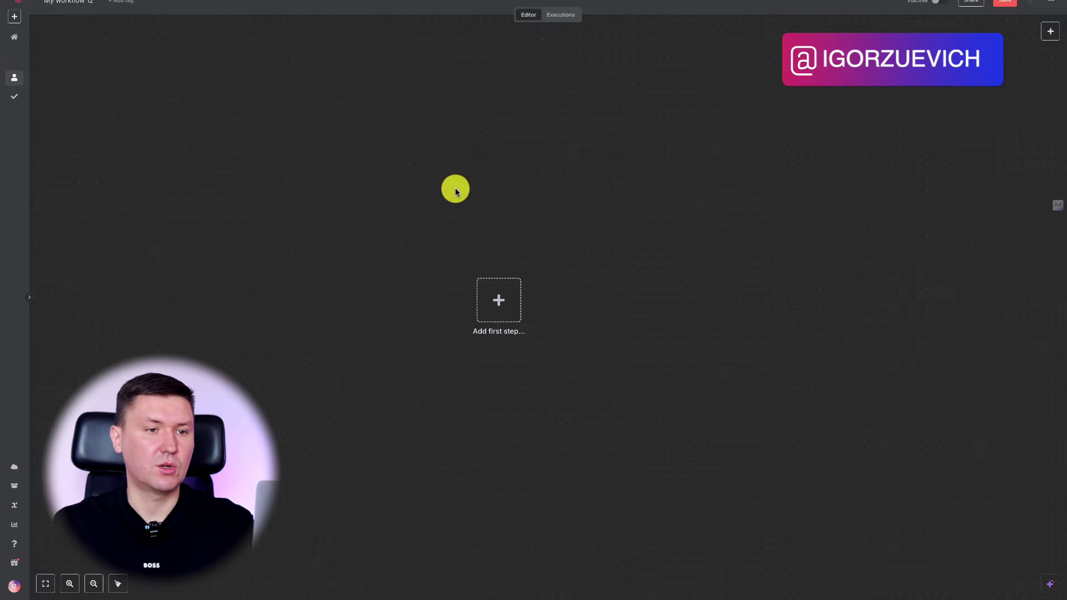
{"action": "scroll", "coordinate": [456, 190], "scroll_direction": "right", "scroll_amount": 2}
{"action": "scroll", "coordinate": [456, 190], "scroll_direction": "down", "scroll_amount": 2}
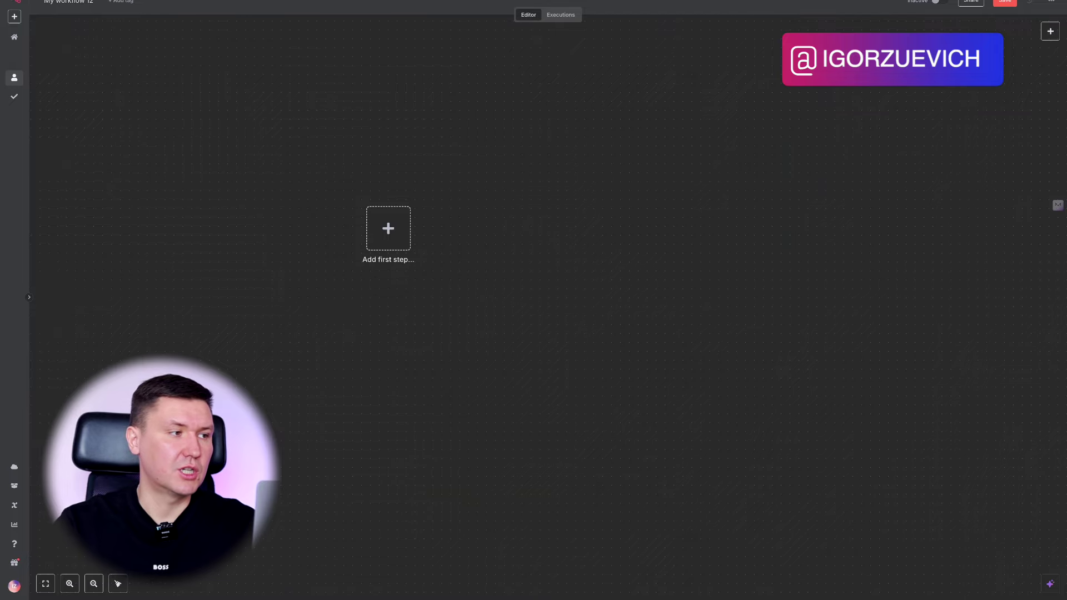
Step: Return to the Search workflow and review the Telegram agent, the three search request chains and the chat-triggered agent
{"action": "left_click", "coordinate": [196, 0]}
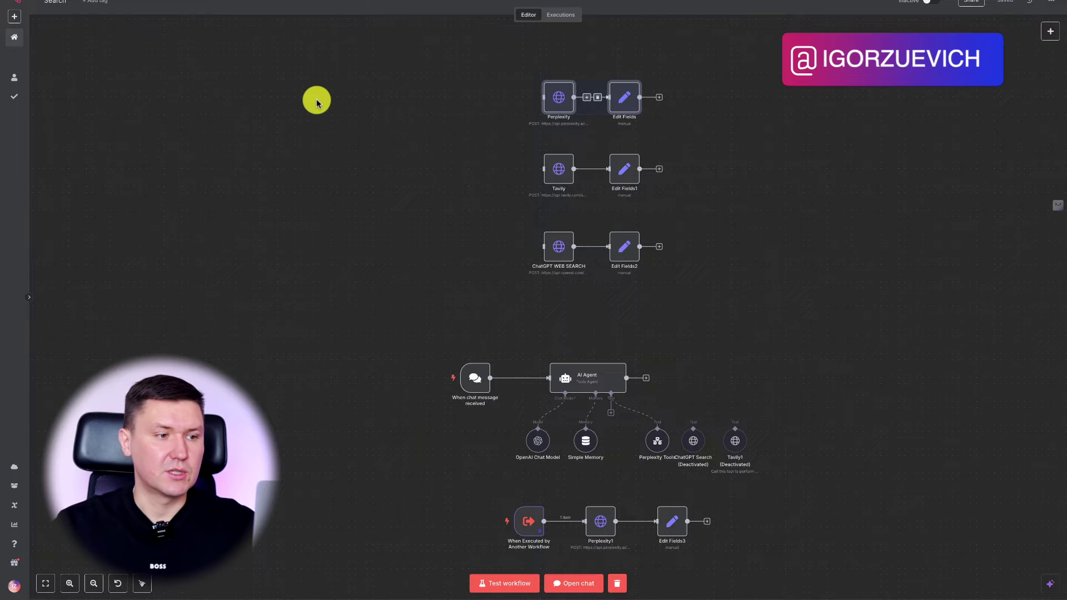
{"action": "scroll", "coordinate": [632, 201], "scroll_direction": "up", "scroll_amount": 5}
{"action": "scroll", "coordinate": [631, 202], "scroll_direction": "right", "scroll_amount": 6}
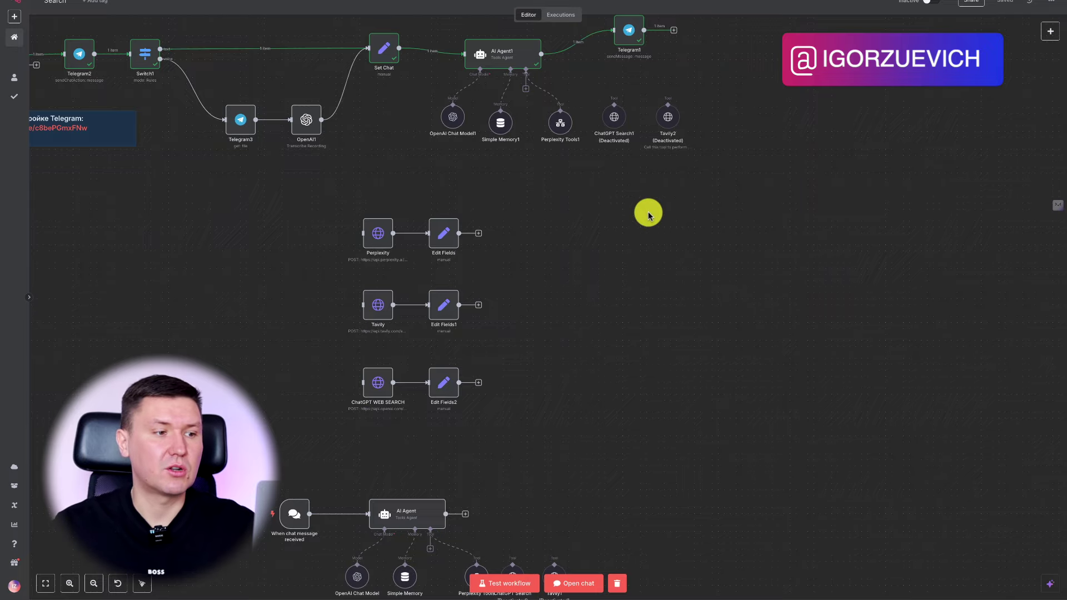
{"action": "scroll", "coordinate": [648, 214], "scroll_direction": "up", "scroll_amount": 2}
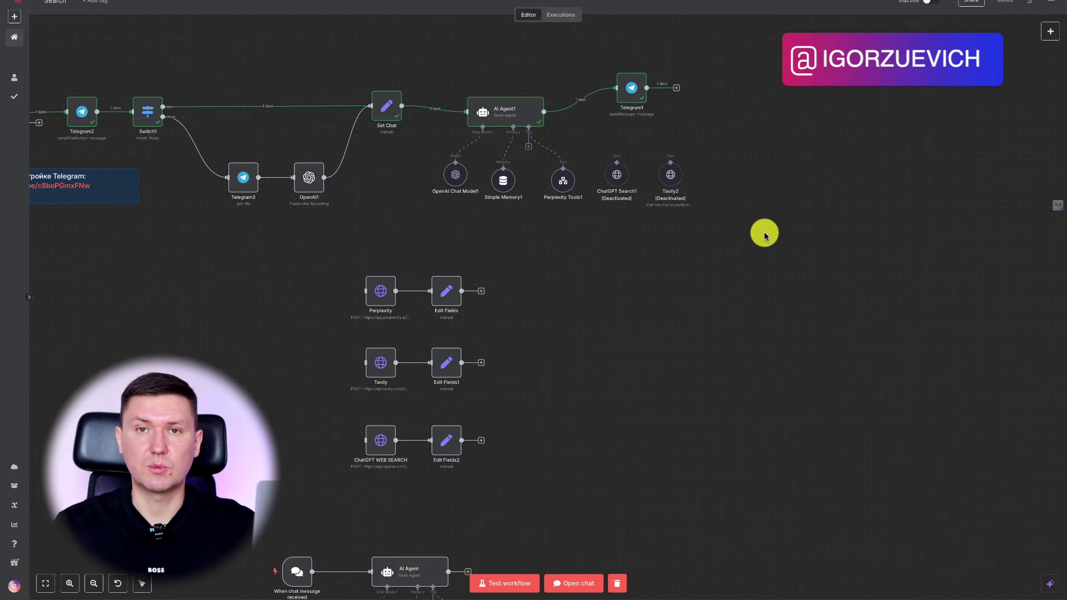
{"action": "scroll", "coordinate": [764, 235], "scroll_direction": "left", "scroll_amount": 3}
{"action": "scroll", "coordinate": [764, 235], "scroll_direction": "down", "scroll_amount": 4}
{"action": "scroll", "coordinate": [764, 235], "scroll_direction": "down", "scroll_amount": 2}
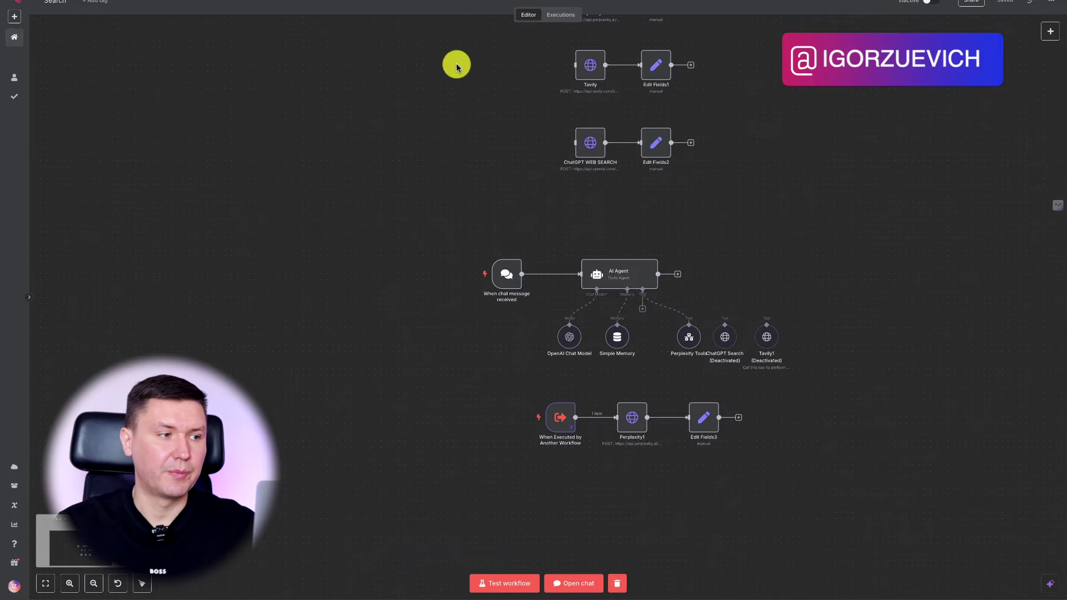
{"action": "scroll", "coordinate": [405, 172], "scroll_direction": "right", "scroll_amount": 6}
{"action": "scroll", "coordinate": [405, 173], "scroll_direction": "up", "scroll_amount": 2}
{"action": "scroll", "coordinate": [406, 177], "scroll_direction": "up", "scroll_amount": 1}
{"action": "scroll", "coordinate": [406, 177], "scroll_direction": "left", "scroll_amount": 2}
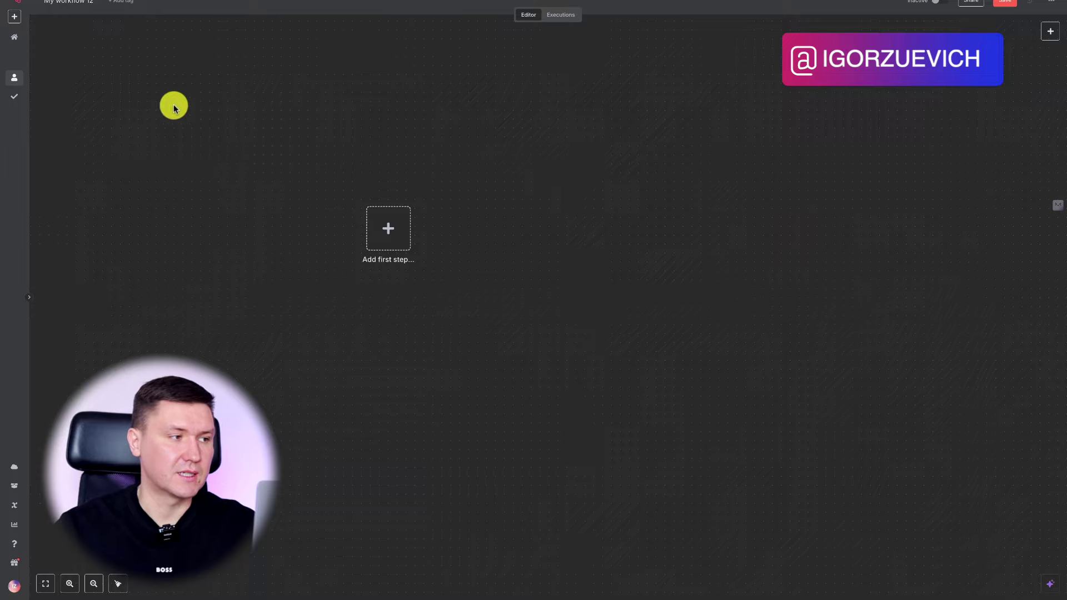
Step: Add an On chat message trigger as the first step of the empty My workflow 12 and return to the canvas
{"action": "left_click", "coordinate": [393, 229]}
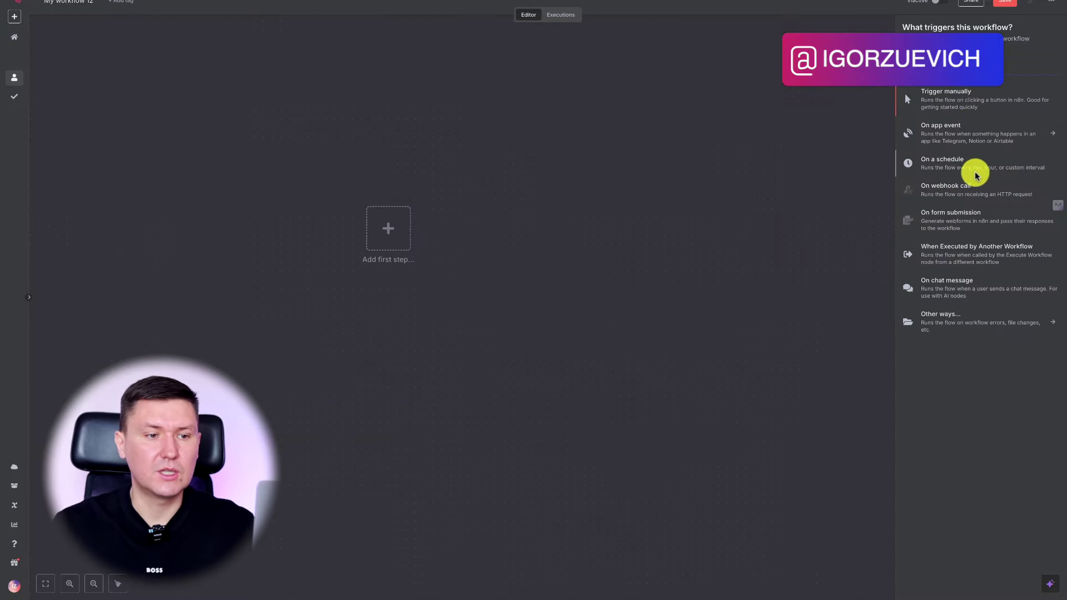
{"action": "left_click", "coordinate": [952, 286]}
{"action": "left_click", "coordinate": [312, 6]}
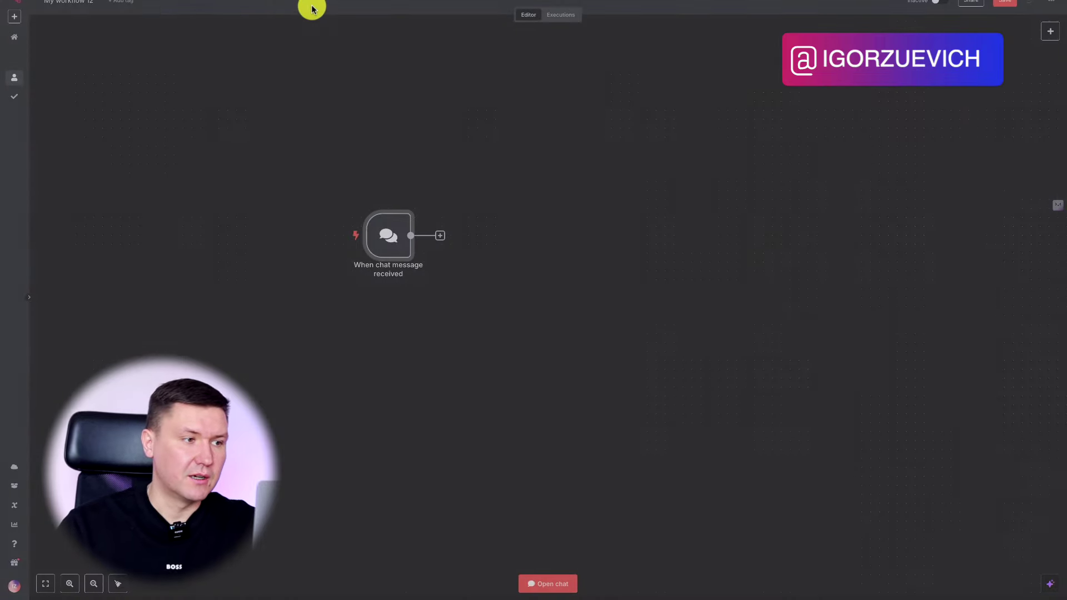
Step: Send the test message "Какое сегодня число?" in the workflow's chat and close the chat
{"action": "left_click", "coordinate": [538, 583]}
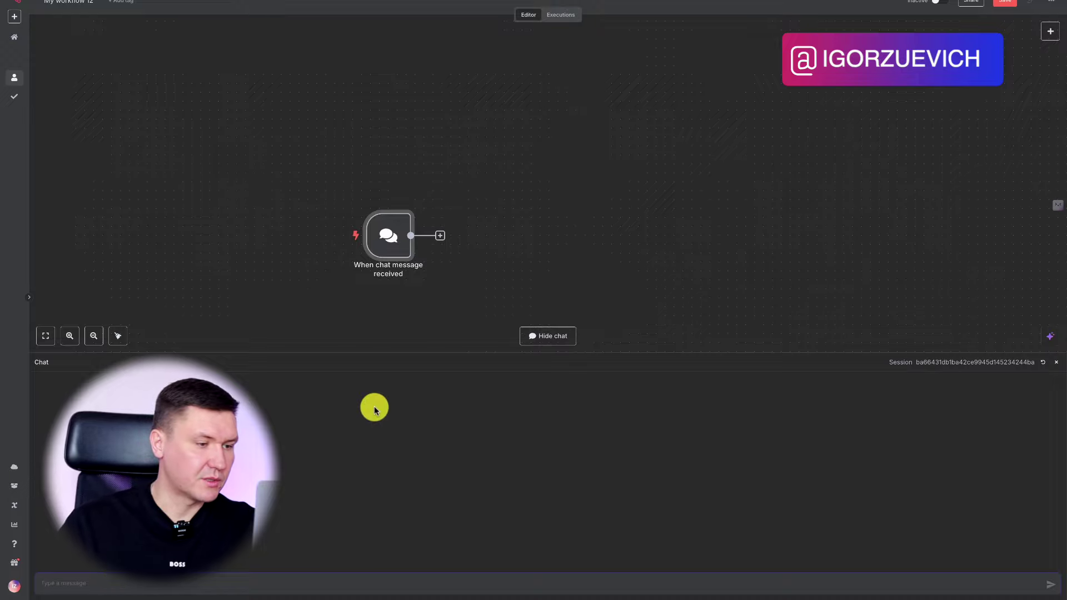
{"action": "type", "text": "rfr"}
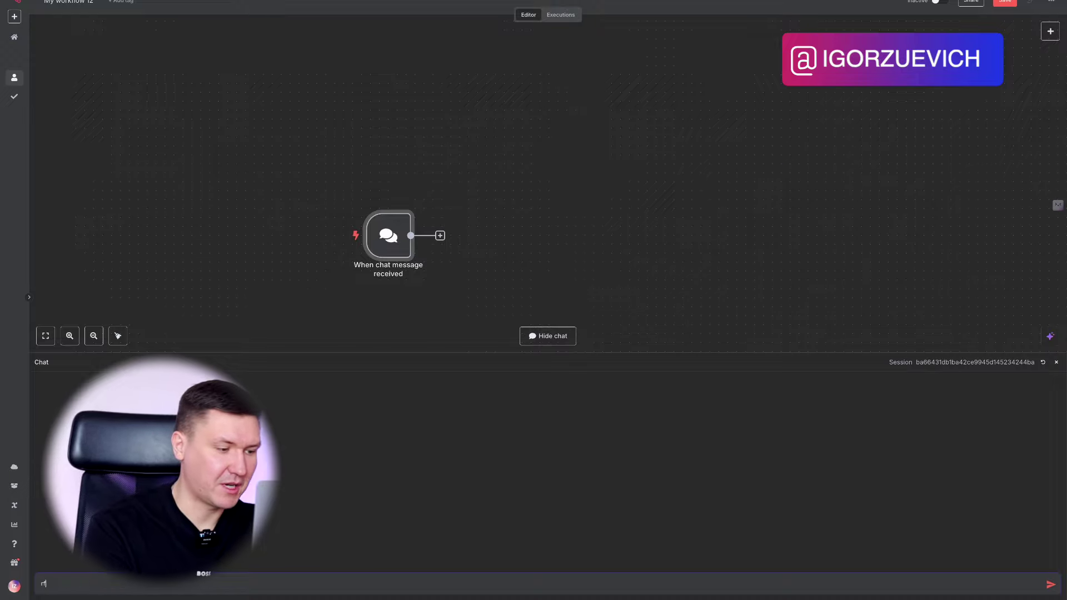
{"action": "key", "text": "BackSpace"}
{"action": "key", "text": "BackSpace"}
{"action": "key", "text": "BackSpace"}
{"action": "type", "text": "Kaoe"}
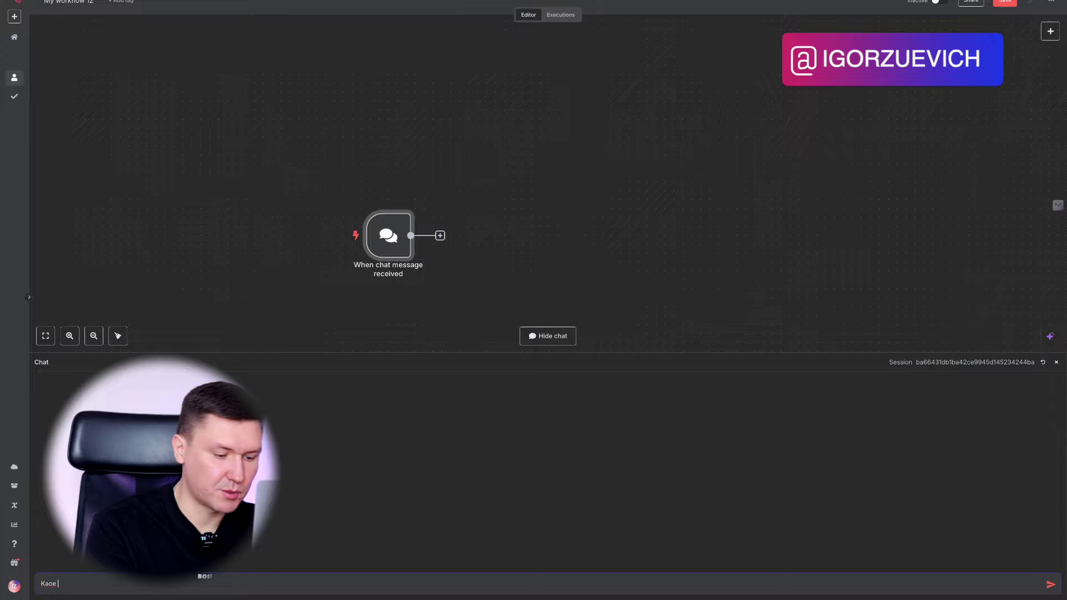
{"action": "key", "text": "BackSpace"}
{"action": "key", "text": "BackSpace"}
{"action": "type", "text": "kое сегодня число?"}
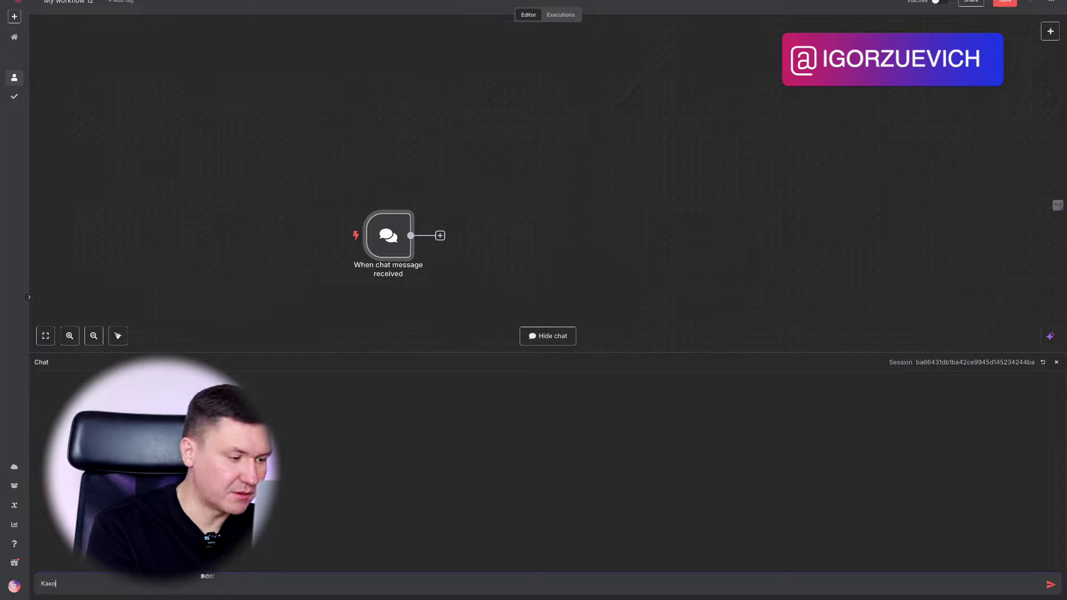
{"action": "key", "text": "Return"}
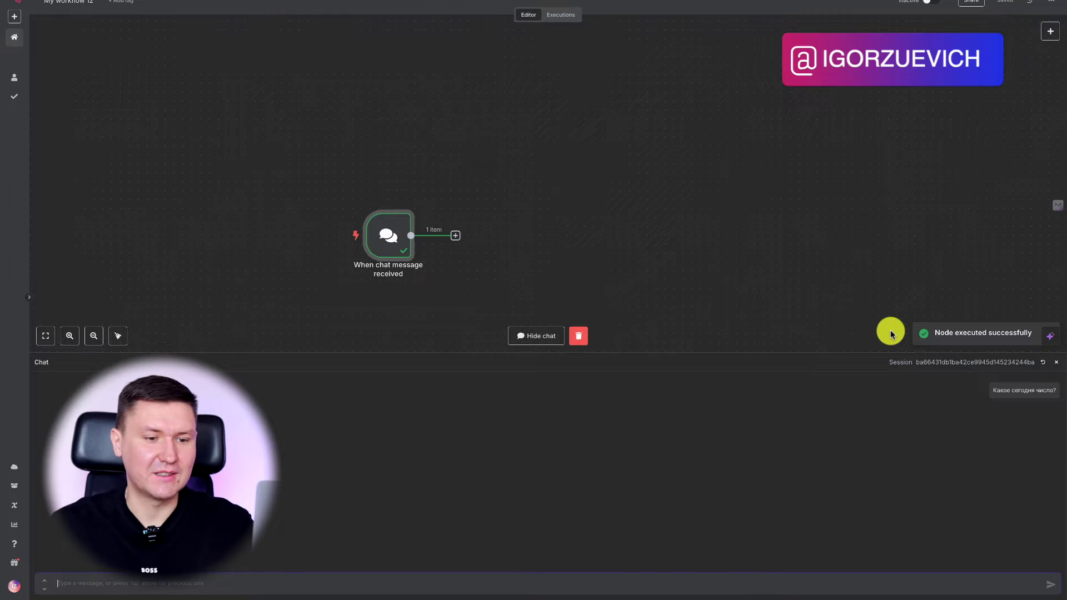
{"action": "left_click", "coordinate": [1056, 362]}
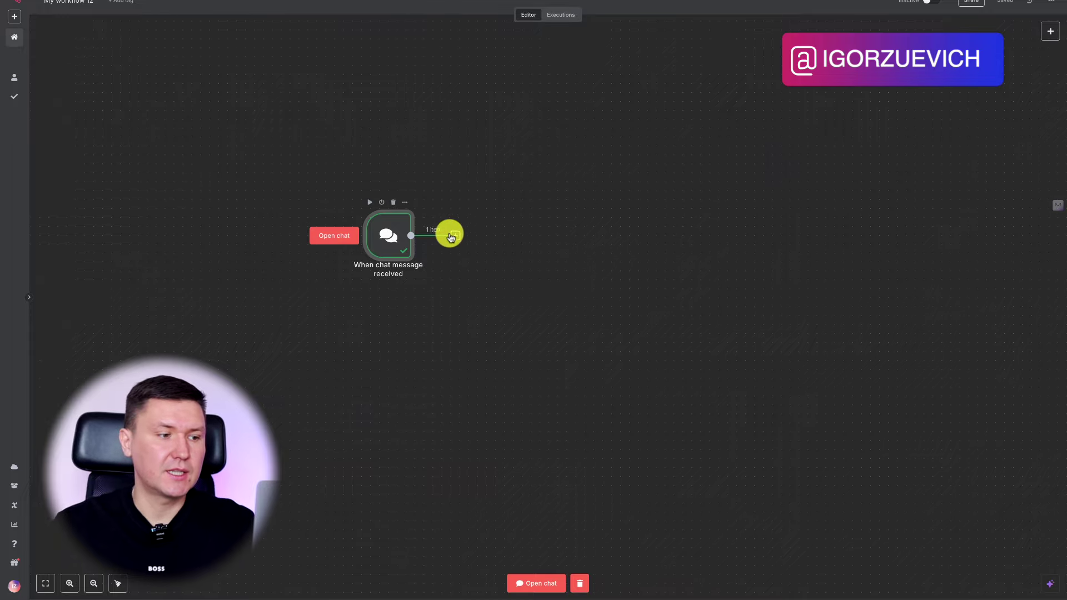
Step: Add an HTTP Request node after the chat message trigger
{"action": "left_click", "coordinate": [455, 236]}
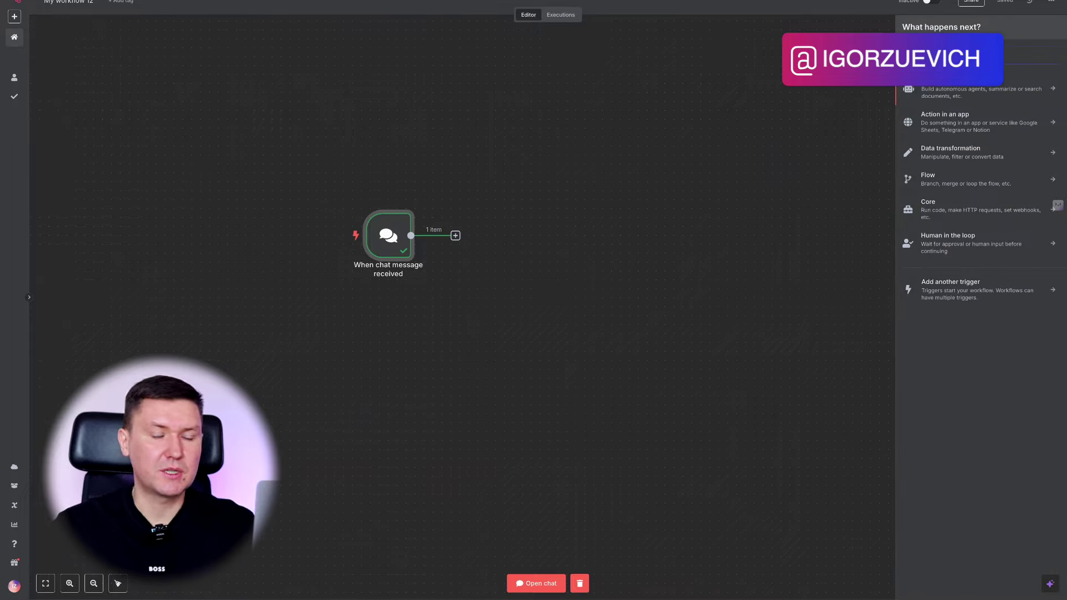
{"action": "type", "text": "htt"}
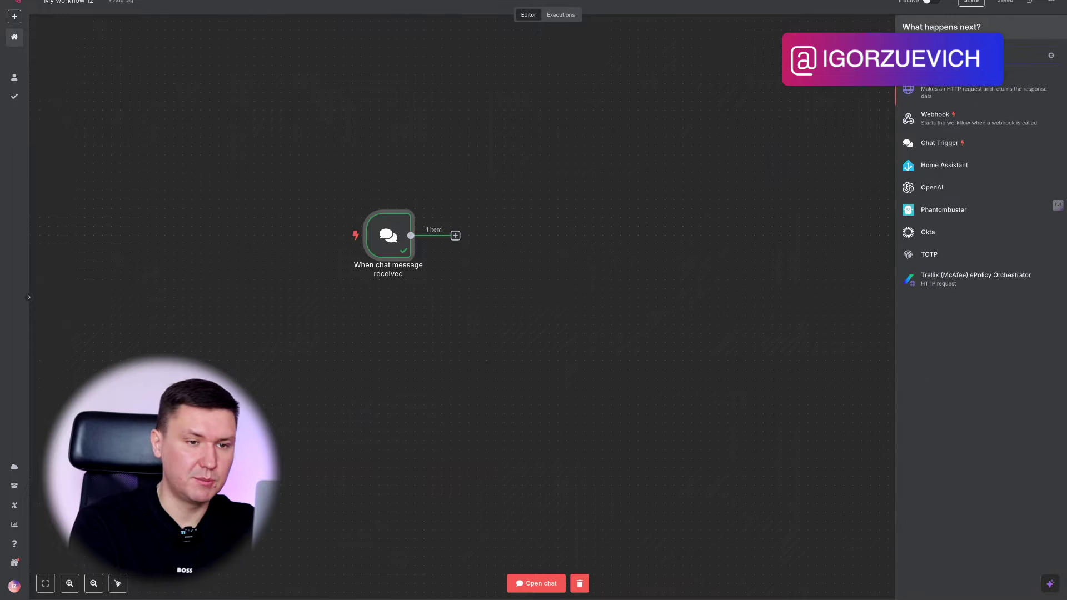
{"action": "left_click", "coordinate": [903, 80]}
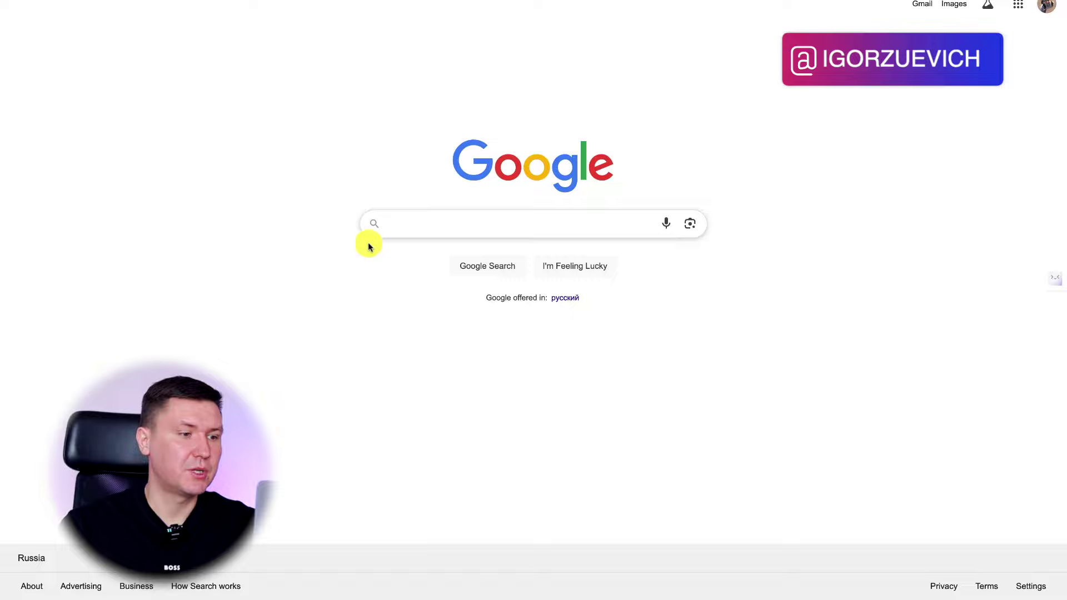
Step: Switch to Google and search for "perplexity api documentation"
{"action": "left_click", "coordinate": [490, 230]}
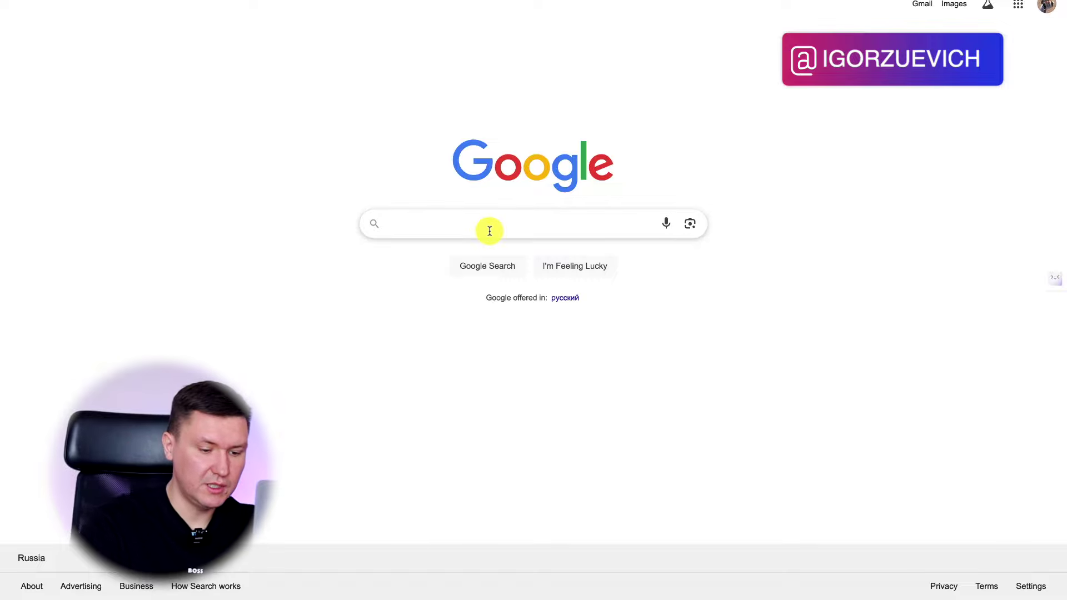
{"action": "type", "text": "perp"}
{"action": "key", "text": "Down"}
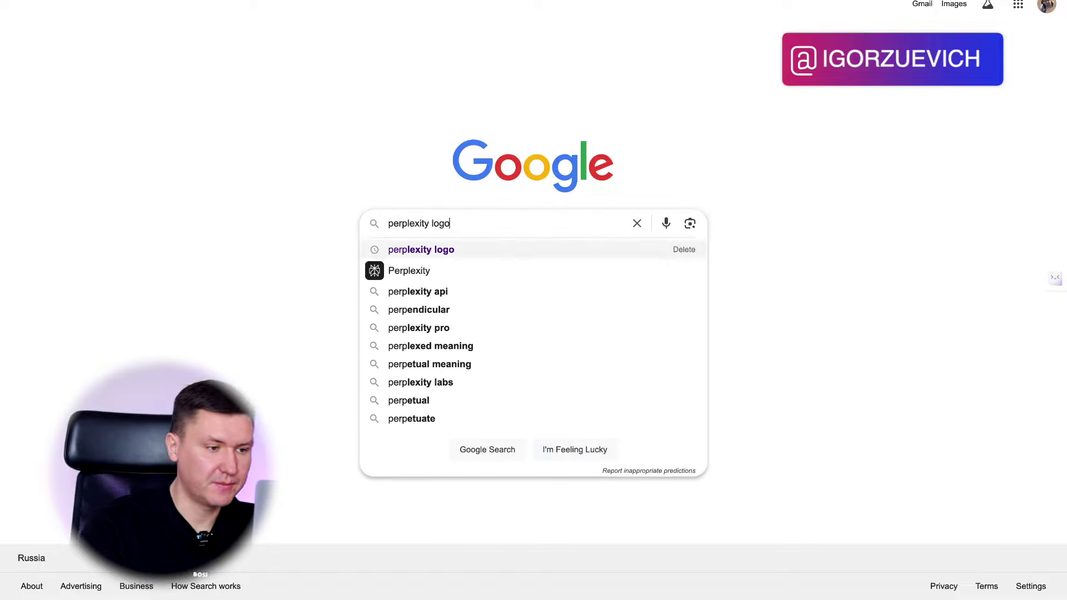
{"action": "key", "text": "BackSpace"}
{"action": "key", "text": "BackSpace"}
{"action": "type", "text": "api "}
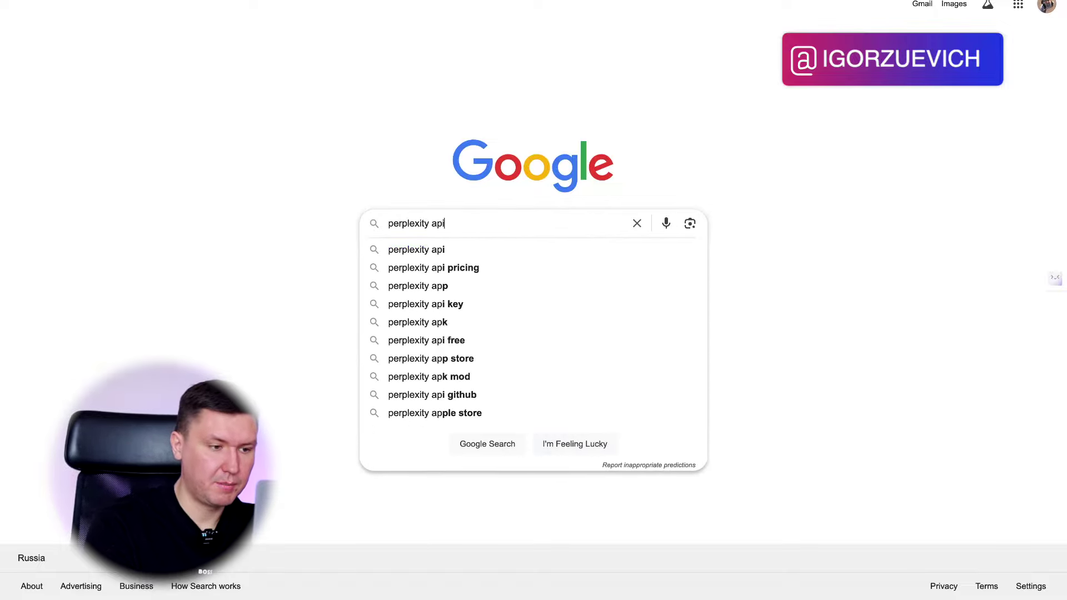
{"action": "type", "text": "do"}
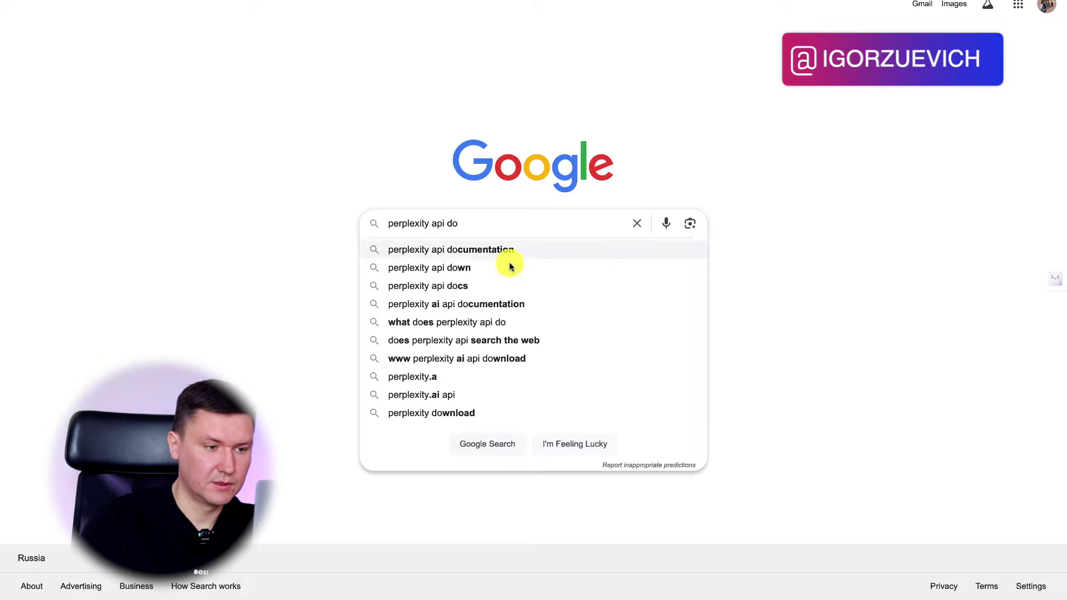
{"action": "left_click", "coordinate": [502, 255]}
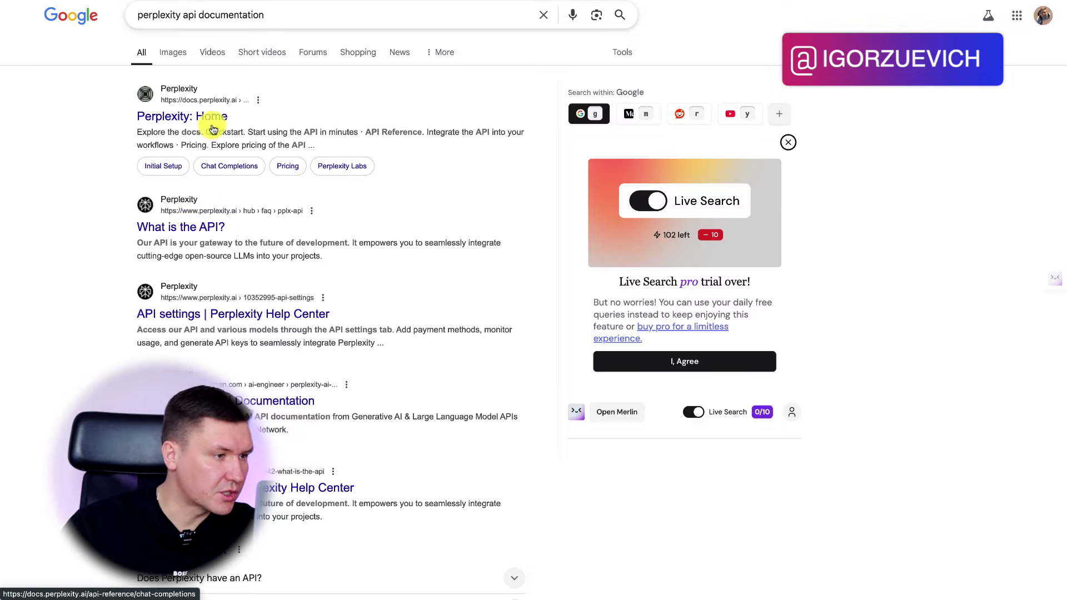
Step: Open the Initial Setup guide in Perplexity's API documentation and copy the cURL code under Example API Call
{"action": "left_click", "coordinate": [190, 115]}
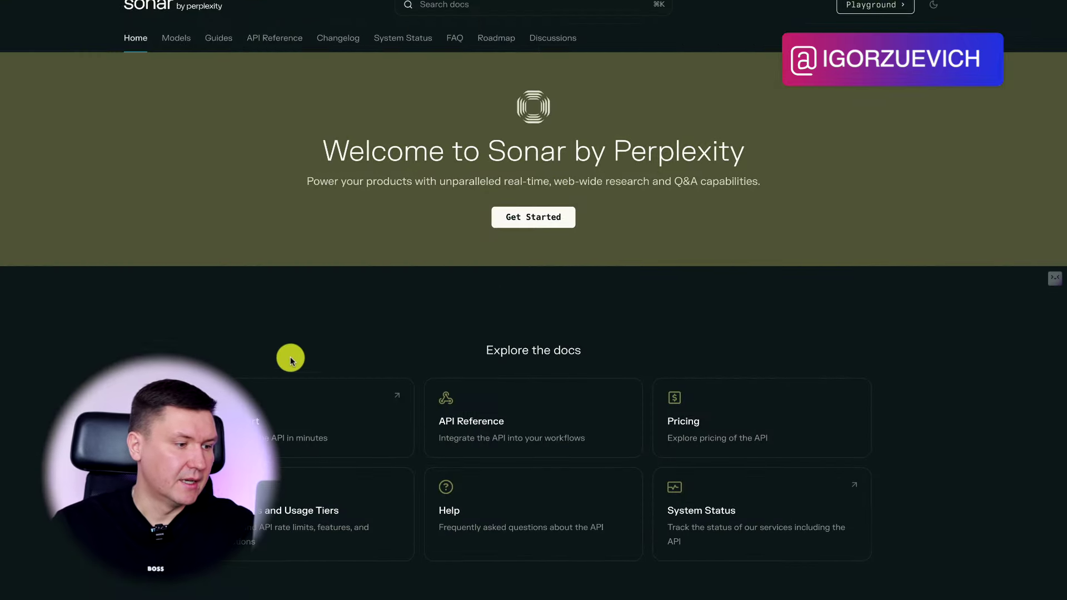
{"action": "left_click", "coordinate": [292, 424]}
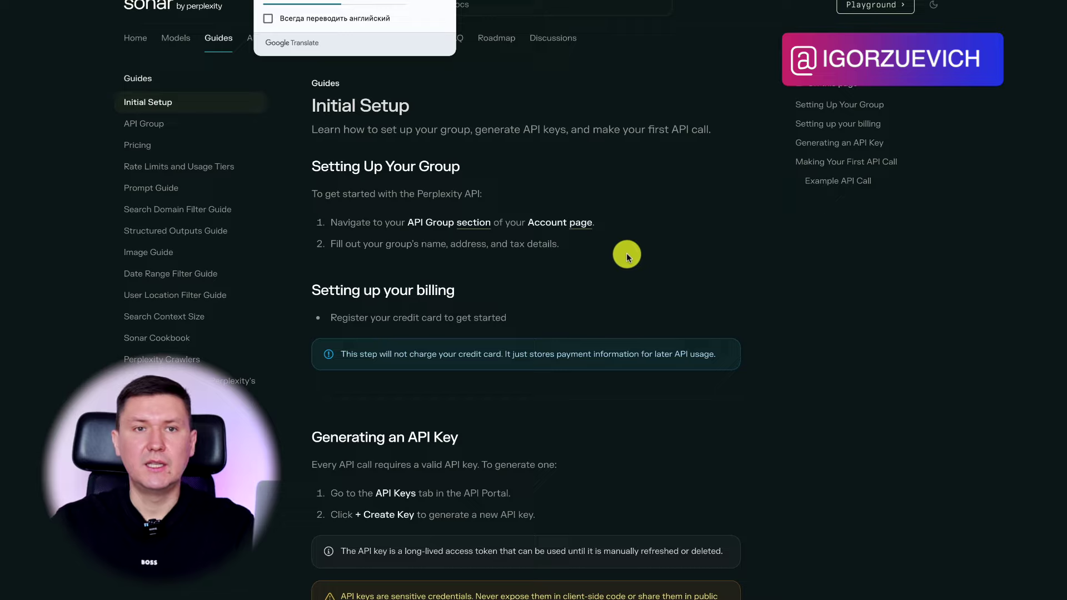
{"action": "scroll", "coordinate": [641, 218], "scroll_direction": "down", "scroll_amount": 10}
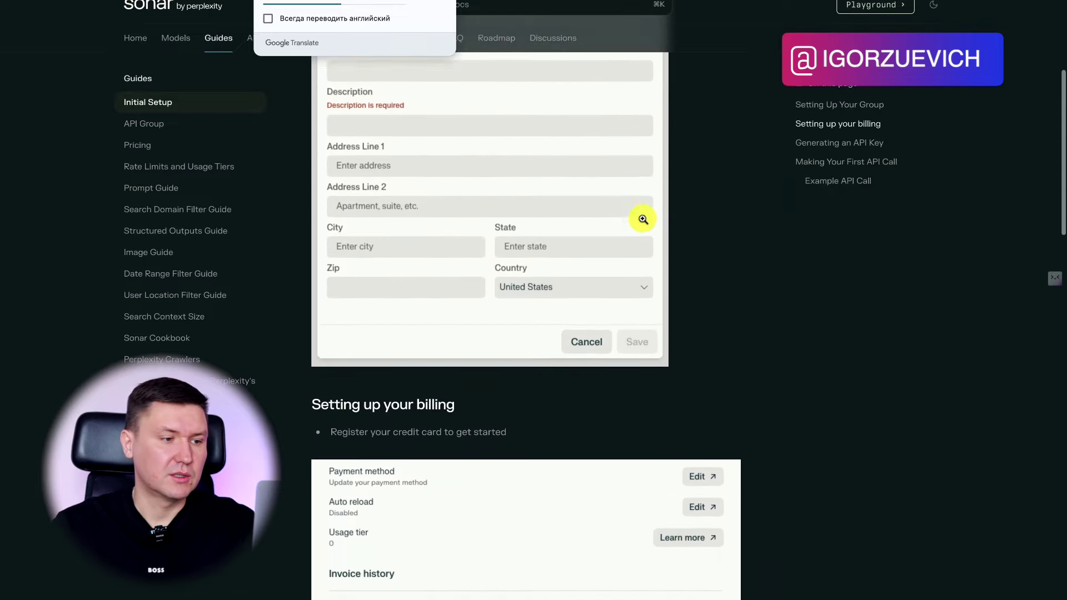
{"action": "scroll", "coordinate": [642, 218], "scroll_direction": "down", "scroll_amount": 9}
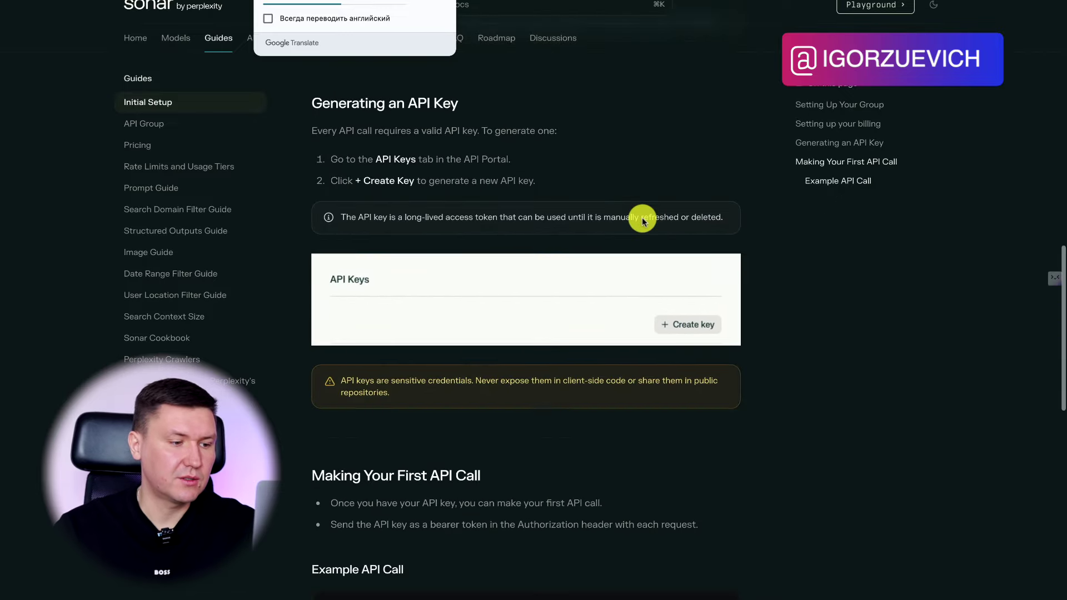
{"action": "scroll", "coordinate": [642, 218], "scroll_direction": "down", "scroll_amount": 6}
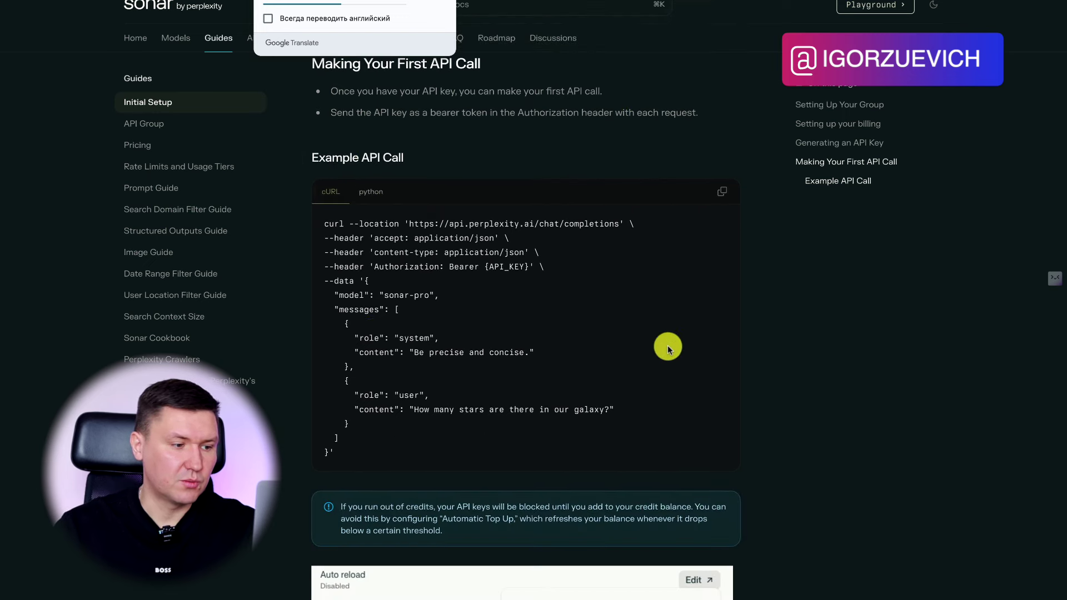
{"action": "left_click", "coordinate": [721, 191]}
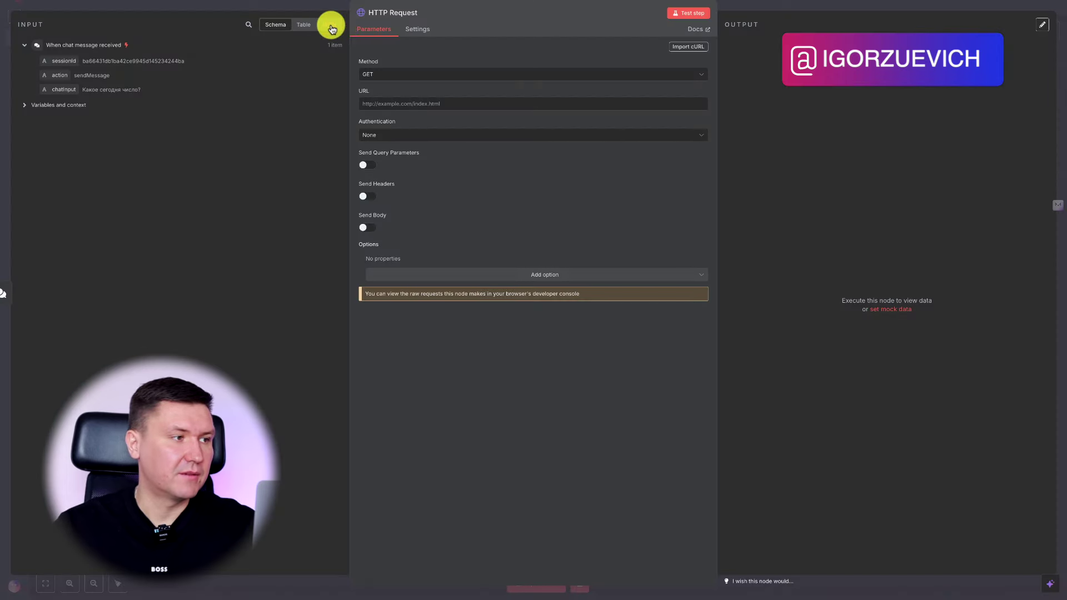
Step: Switch back to n8n and import the copied Perplexity cURL command into the HTTP Request node
{"action": "left_click", "coordinate": [694, 47]}
{"action": "left_click", "coordinate": [703, 53]}
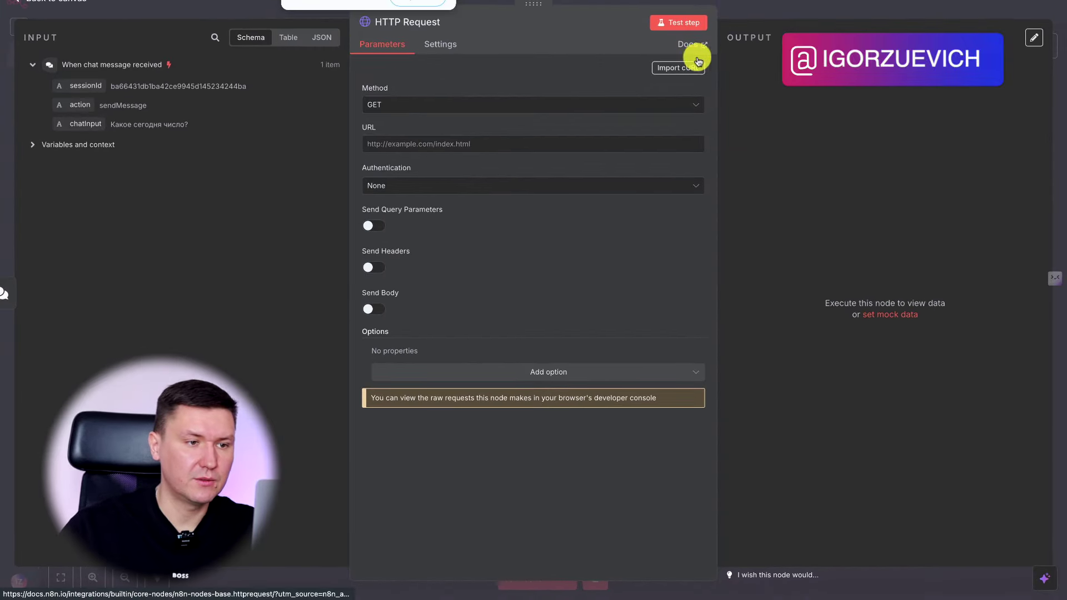
{"action": "left_click", "coordinate": [692, 49]}
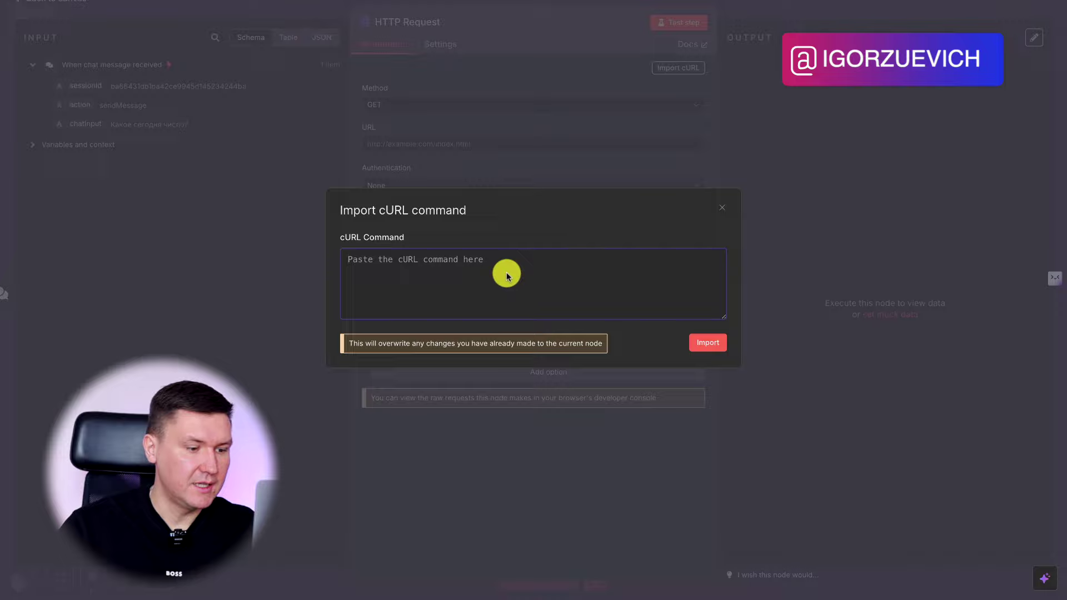
{"action": "key", "text": "ctrl+v"}
{"action": "scroll", "coordinate": [507, 289], "scroll_direction": "up", "scroll_amount": 5}
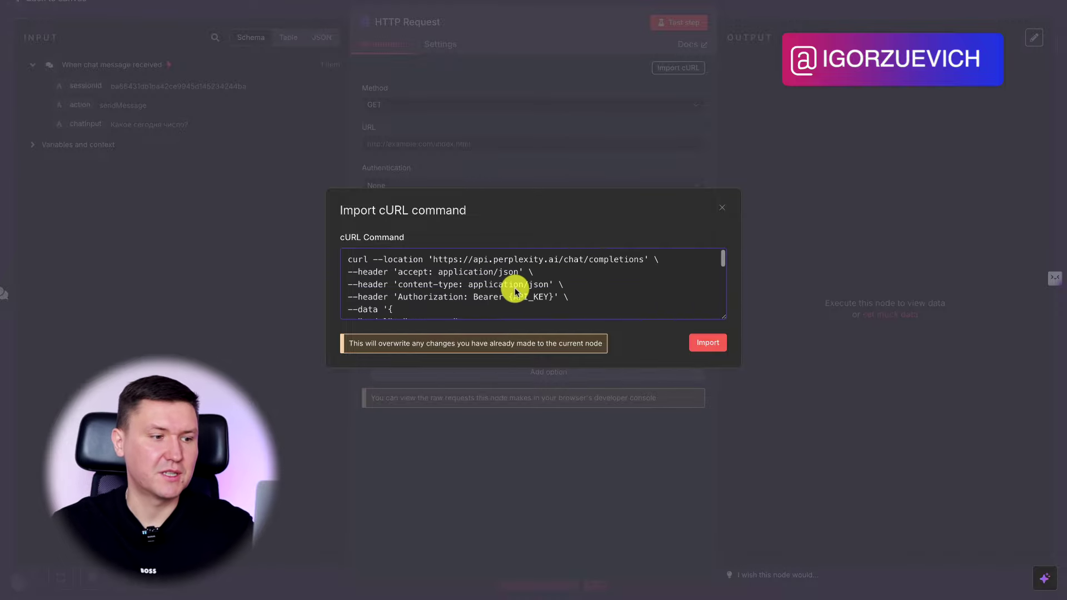
{"action": "left_click", "coordinate": [707, 345]}
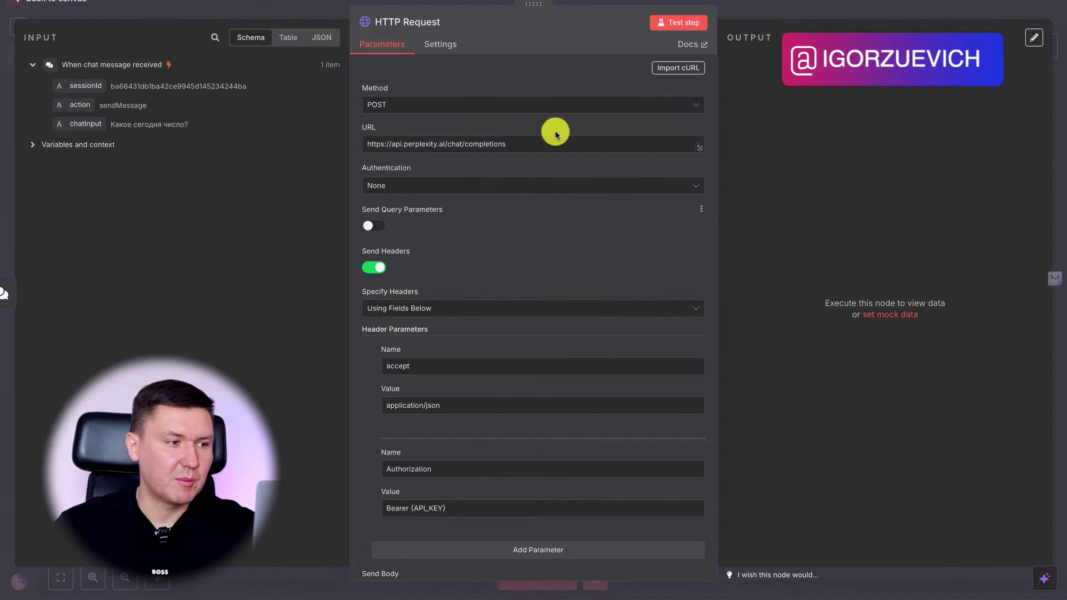
Step: Set the HTTP Request node's authentication to Generic Credential Type with Header Auth as the generic auth type
{"action": "scroll", "coordinate": [554, 156], "scroll_direction": "down", "scroll_amount": 9}
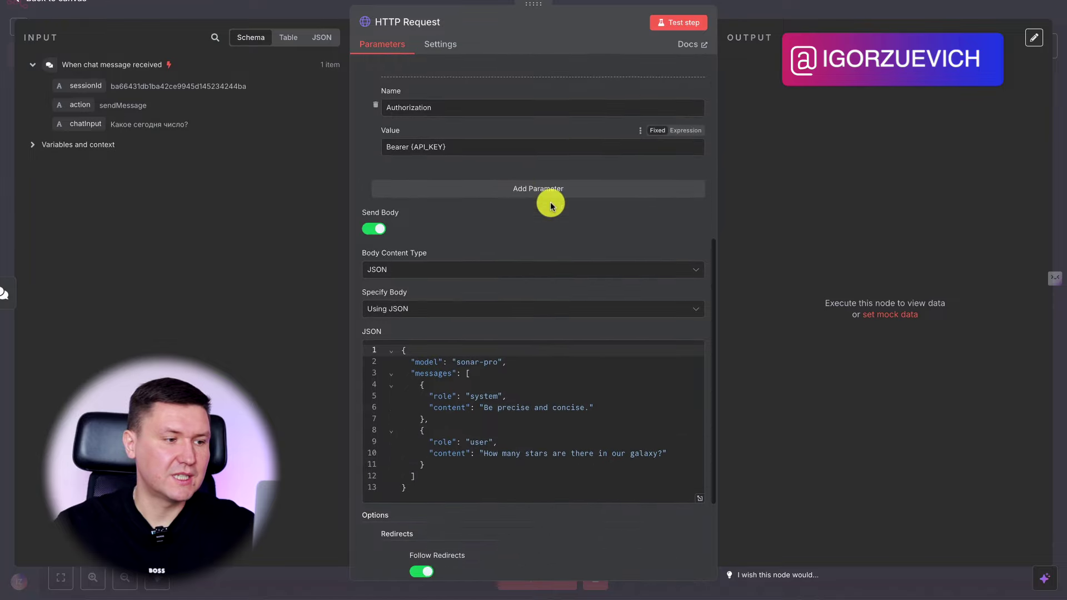
{"action": "scroll", "coordinate": [603, 409], "scroll_direction": "up", "scroll_amount": 10}
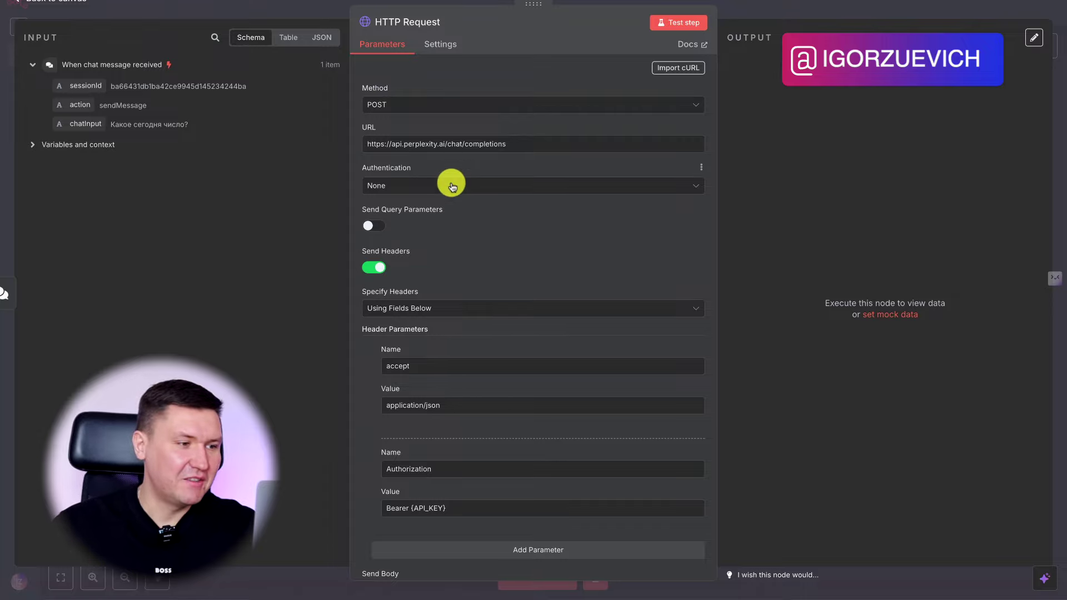
{"action": "scroll", "coordinate": [481, 303], "scroll_direction": "down", "scroll_amount": 3}
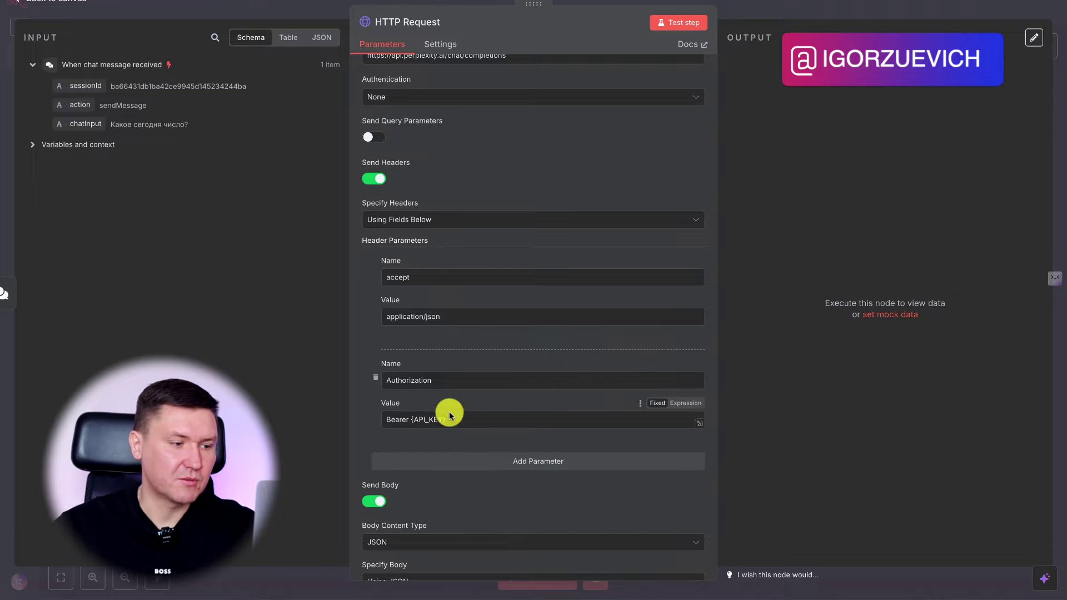
{"action": "scroll", "coordinate": [450, 411], "scroll_direction": "up", "scroll_amount": 3}
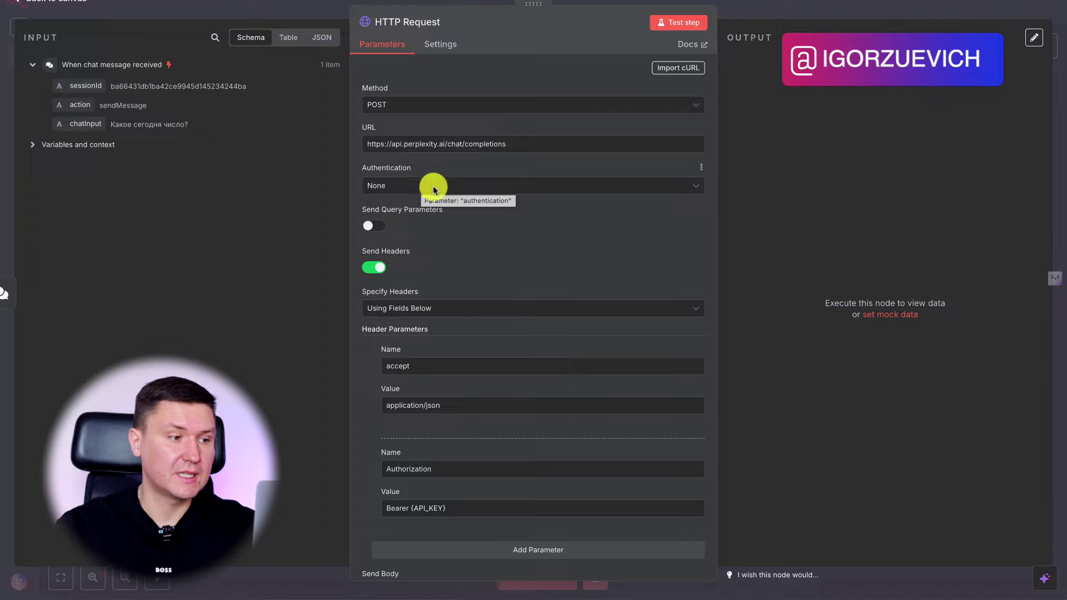
{"action": "left_click", "coordinate": [406, 187]}
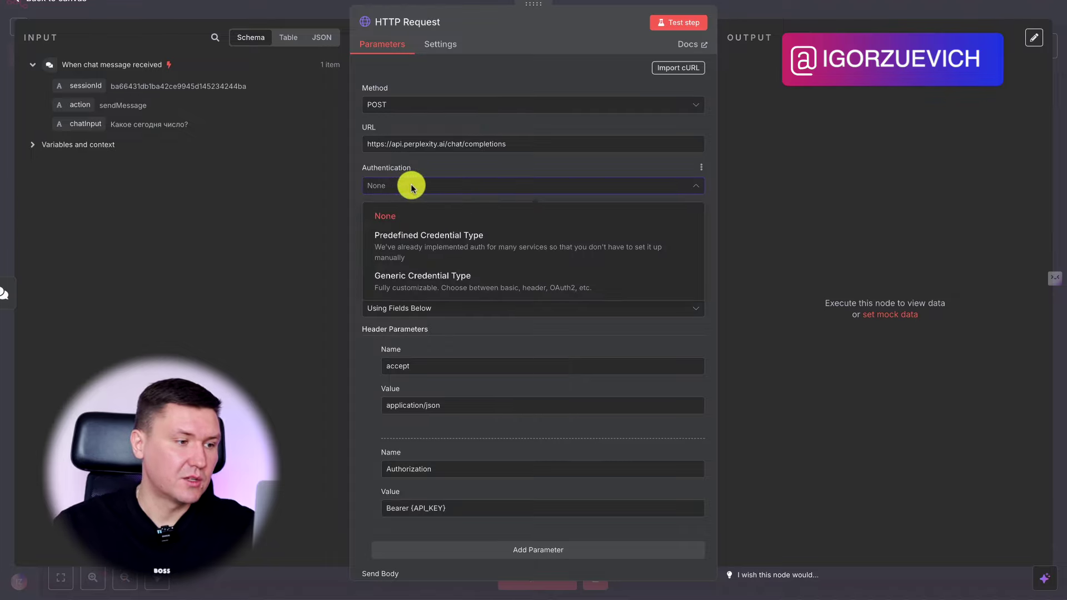
{"action": "left_click", "coordinate": [415, 283]}
{"action": "left_click", "coordinate": [414, 226]}
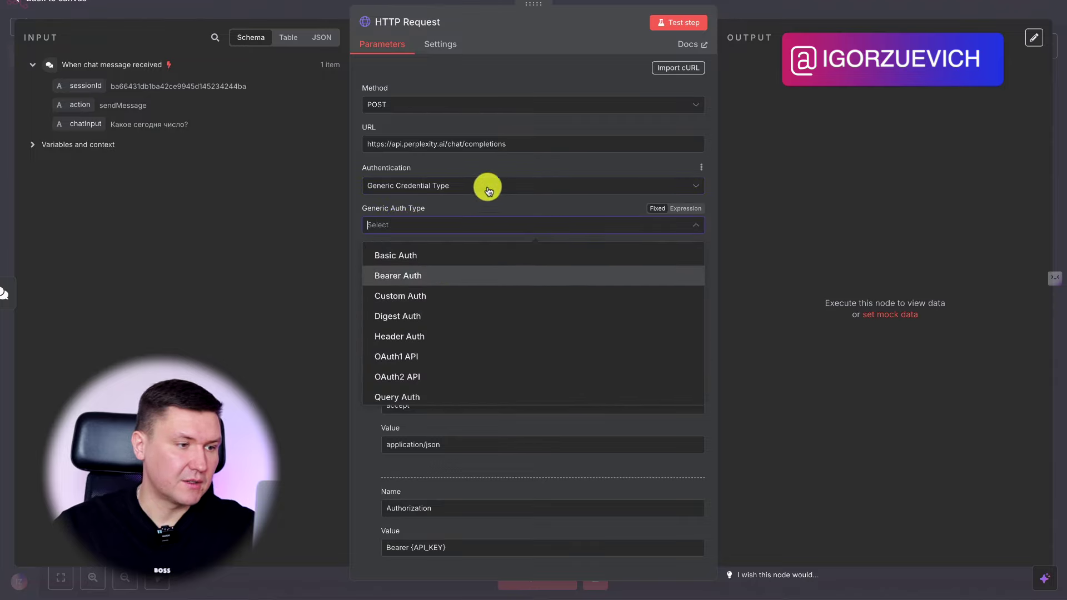
{"action": "left_click", "coordinate": [482, 170]}
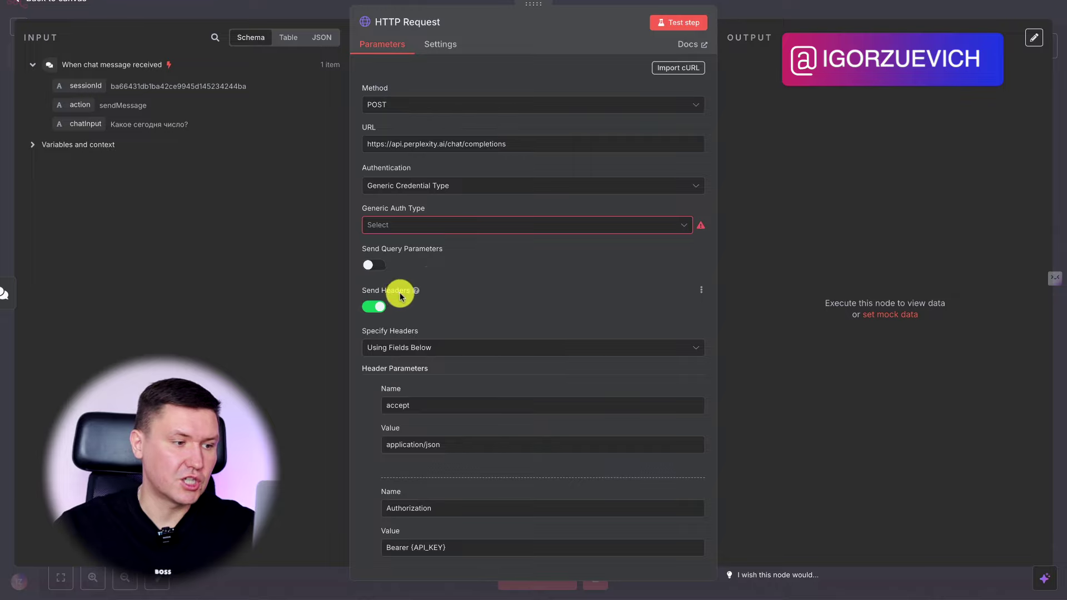
{"action": "left_click", "coordinate": [443, 226]}
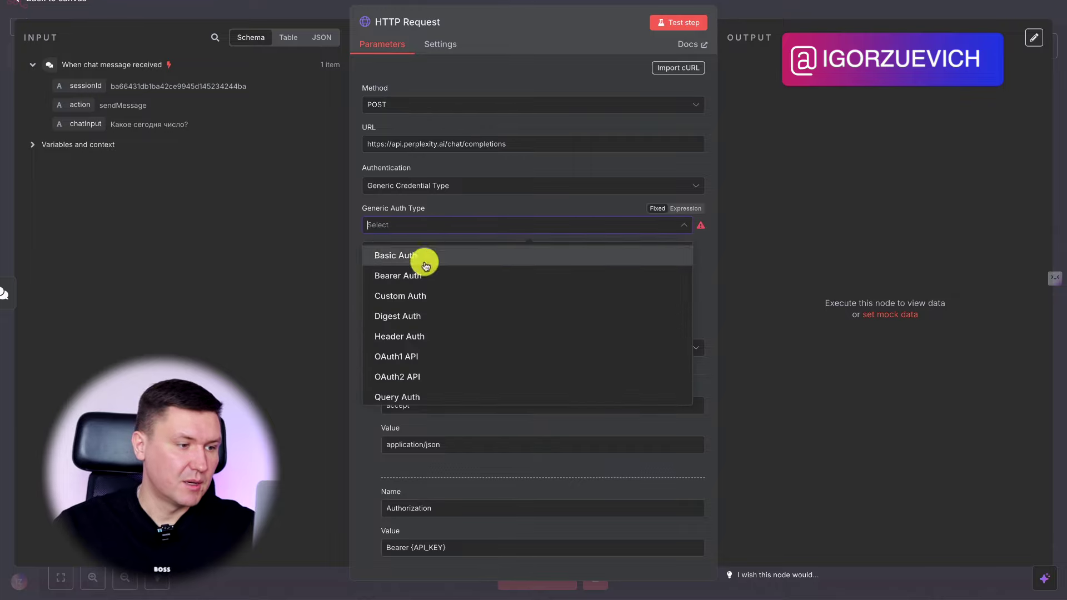
{"action": "left_click", "coordinate": [436, 337]}
Step: Create a new Header Auth credential and set its name field to Authorization, copied from the node's header parameters
{"action": "scroll", "coordinate": [429, 283], "scroll_direction": "down", "scroll_amount": 2}
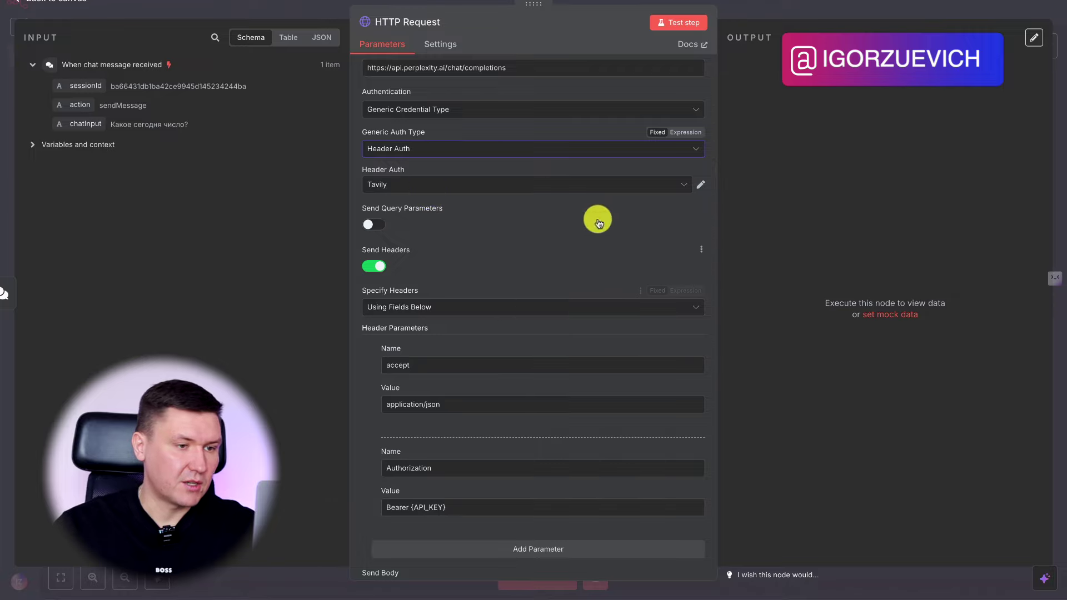
{"action": "scroll", "coordinate": [494, 307], "scroll_direction": "down", "scroll_amount": 2}
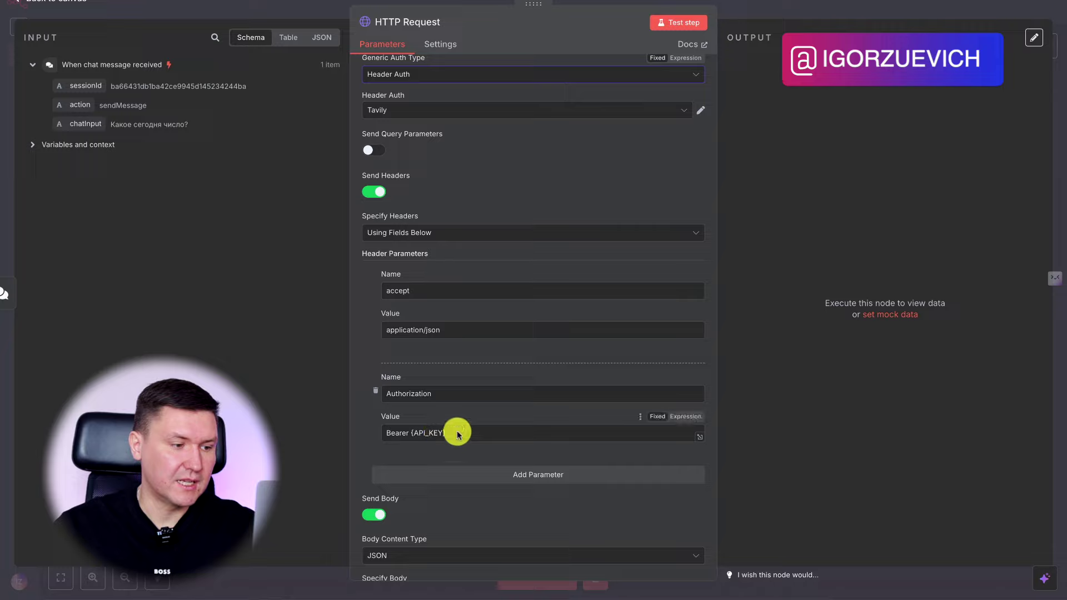
{"action": "left_click_drag", "start_coordinate": [445, 394], "coordinate": [428, 305]}
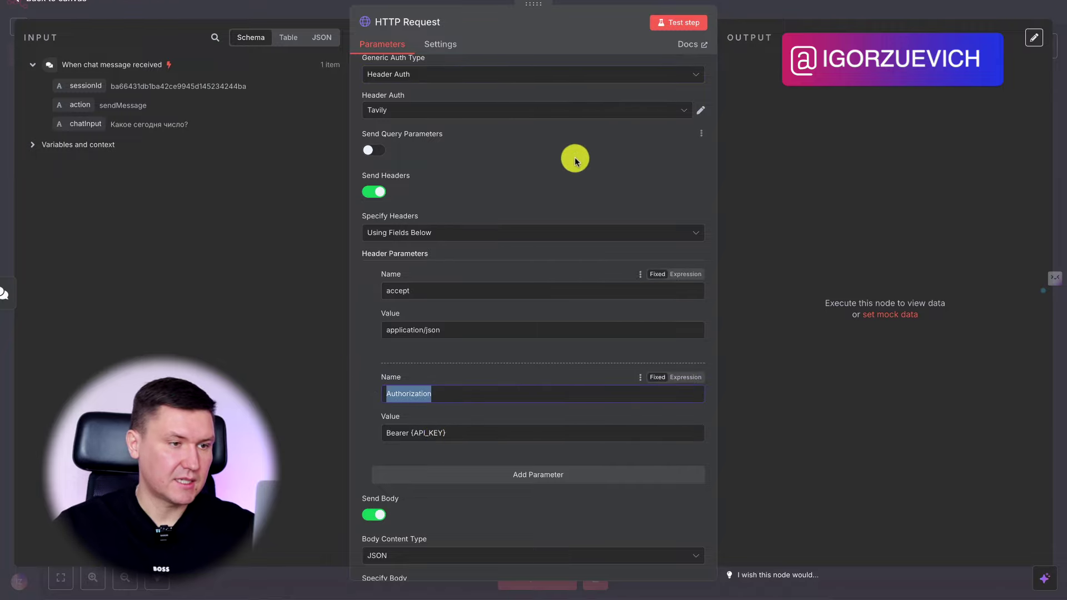
{"action": "scroll", "coordinate": [636, 150], "scroll_direction": "up", "scroll_amount": 2}
{"action": "left_click", "coordinate": [701, 196]}
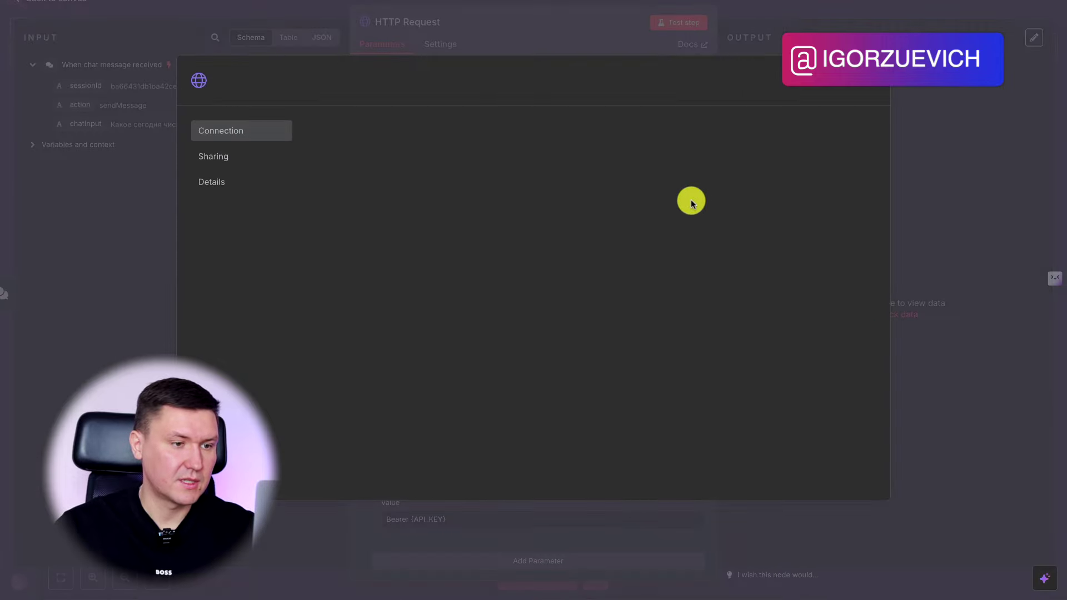
{"action": "key", "text": "Escape"}
{"action": "left_click", "coordinate": [477, 197]}
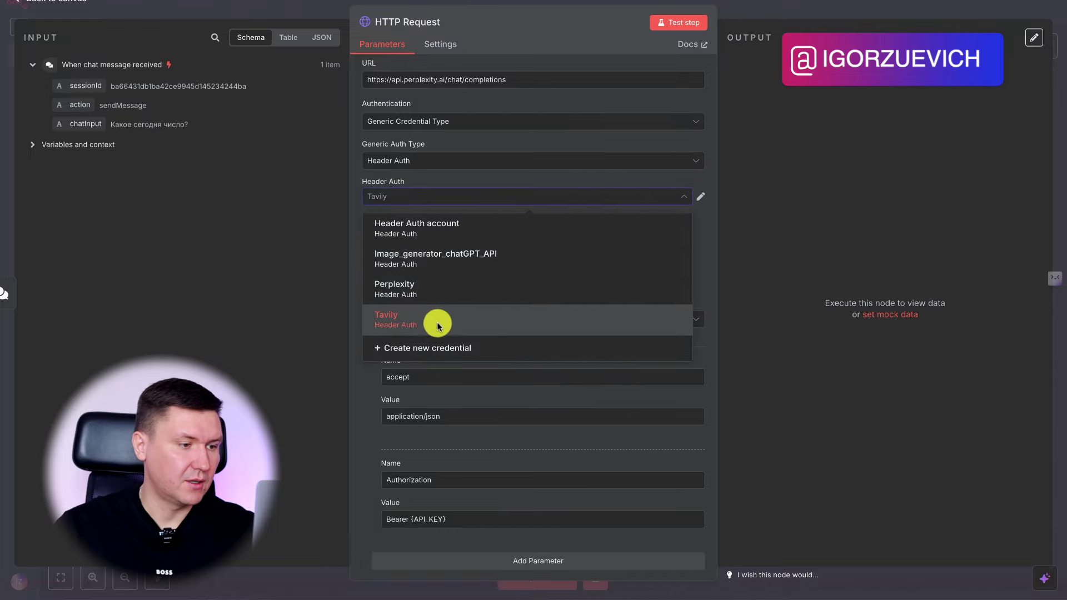
{"action": "left_click", "coordinate": [436, 348]}
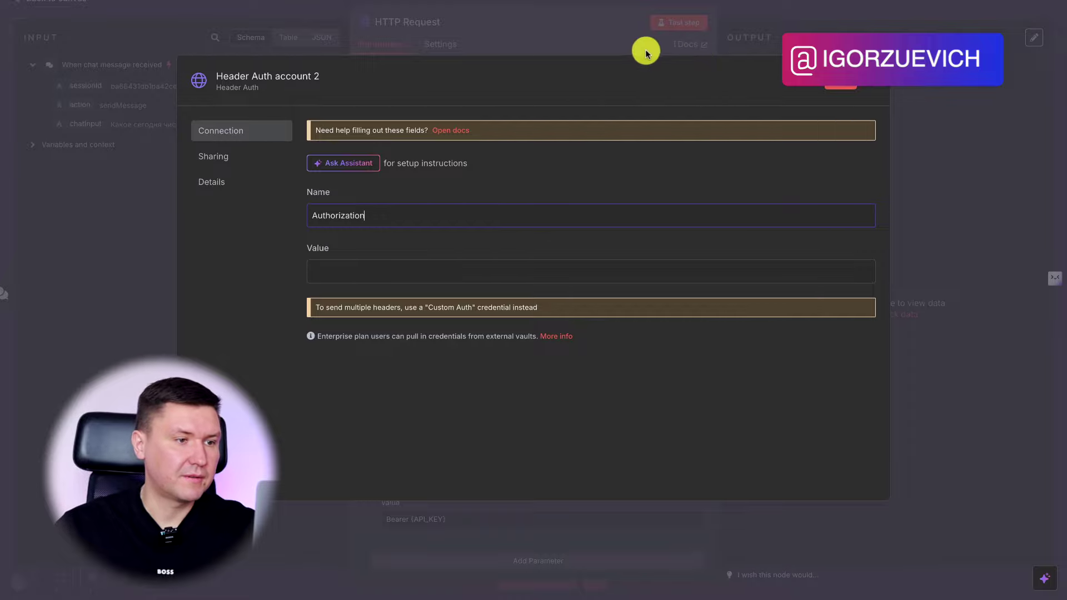
Step: Make the credential's Value an expression, fill it with "Bearer {API_KEY}" from Perplexity's documentation example, and select the {API_KEY} placeholder
{"action": "left_click", "coordinate": [862, 249]}
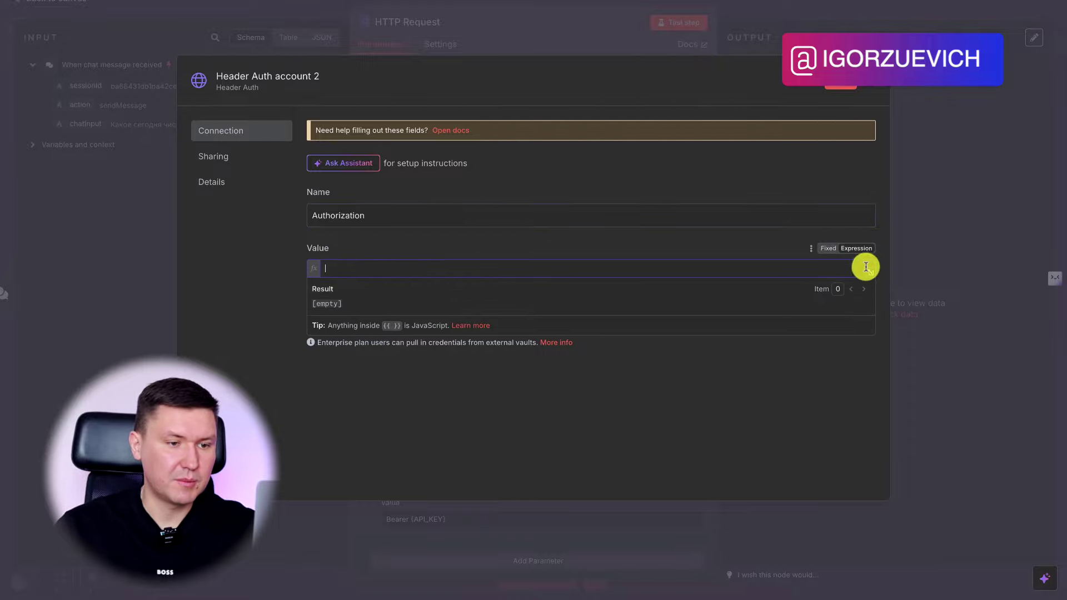
{"action": "left_click", "coordinate": [872, 272]}
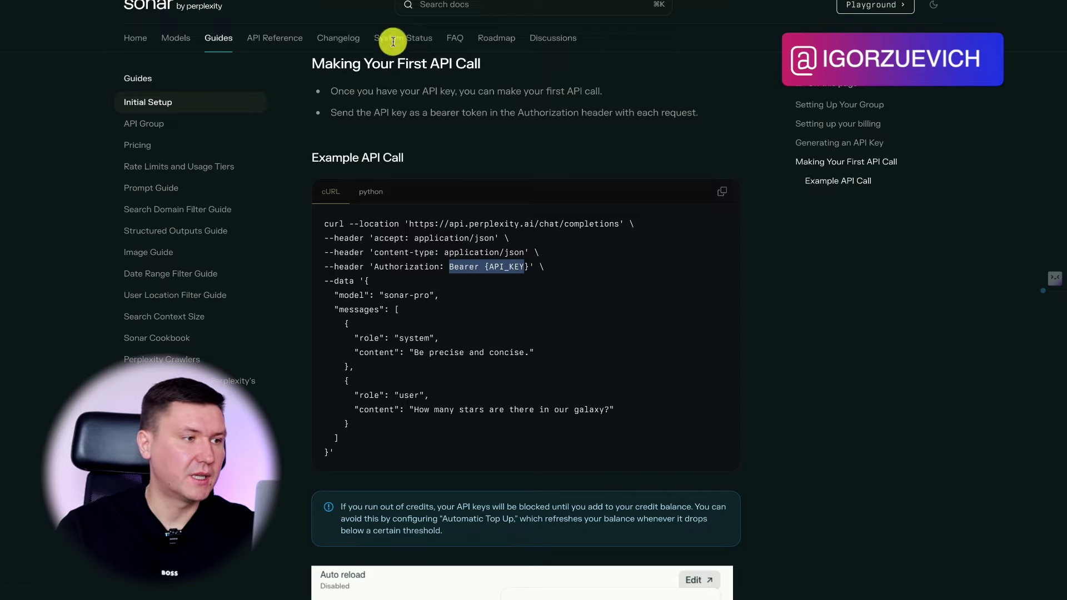
{"action": "left_click_drag", "start_coordinate": [528, 267], "coordinate": [477, 269]}
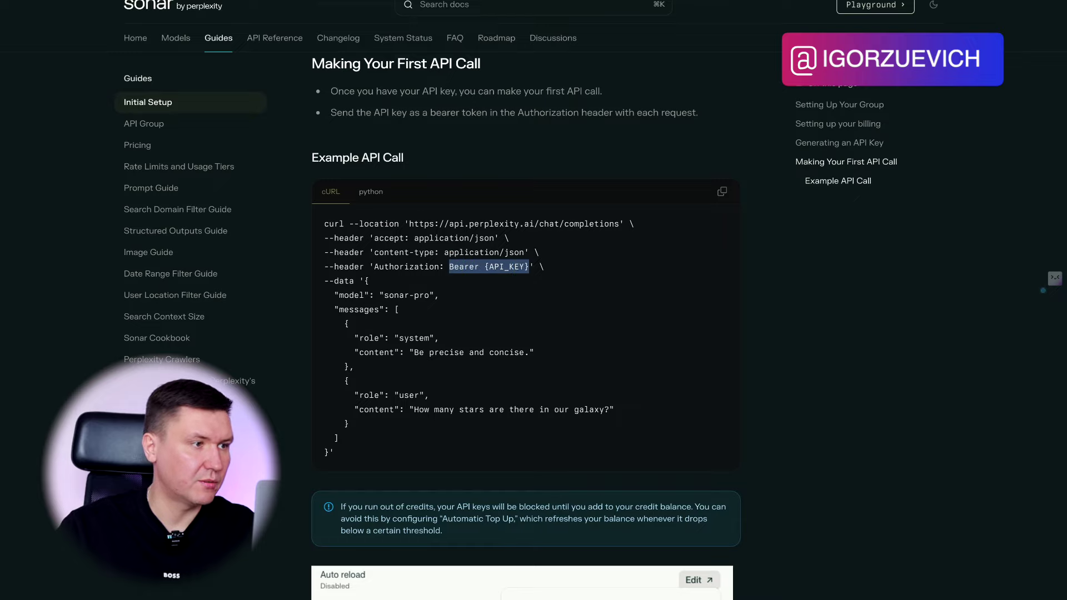
{"action": "left_click", "coordinate": [476, 281]}
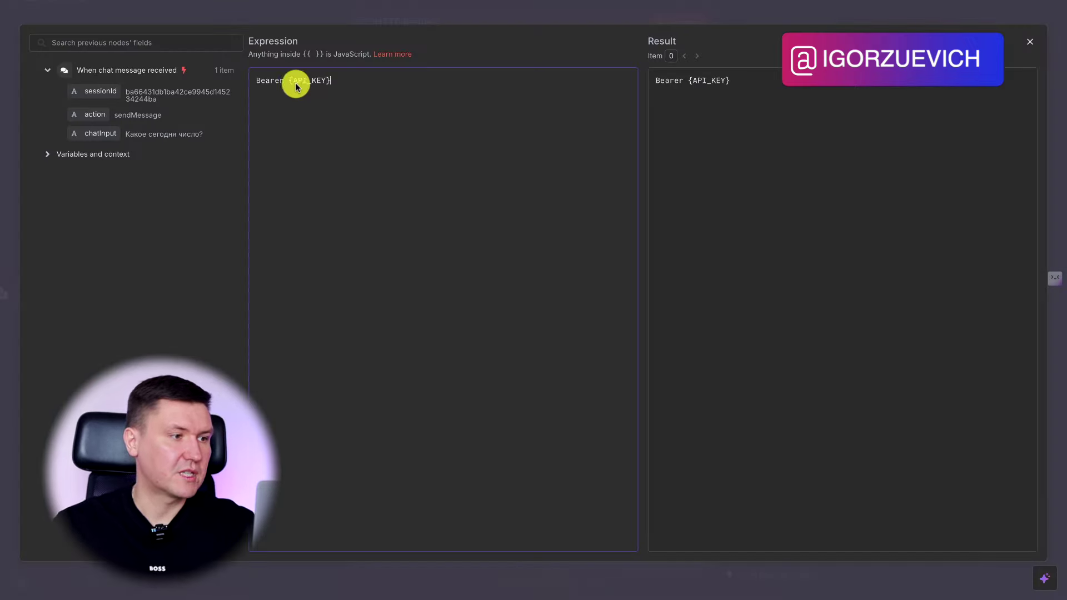
{"action": "mouse_move", "coordinate": [303, 83]}
{"action": "left_mouse_down"}
{"action": "mouse_move", "coordinate": [344, 84]}
{"action": "mouse_move", "coordinate": [292, 85]}
{"action": "left_mouse_up"}
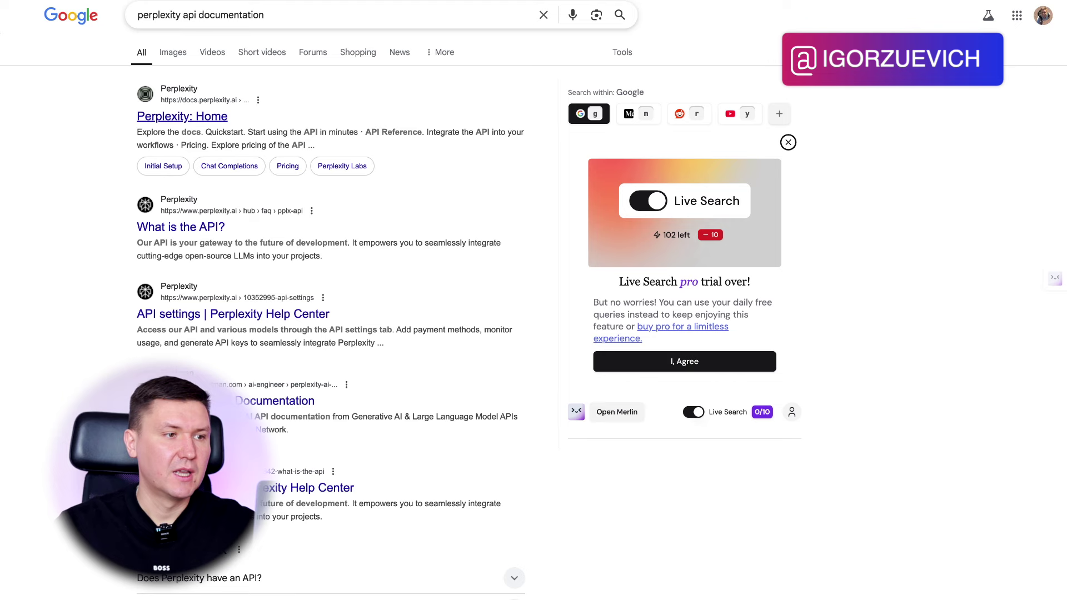
Step: Switch to the Google search page, shorten the query to "perplexity" and open the suggested Perplexity AI site
{"action": "left_click_drag", "start_coordinate": [185, 15], "coordinate": [265, 15]}
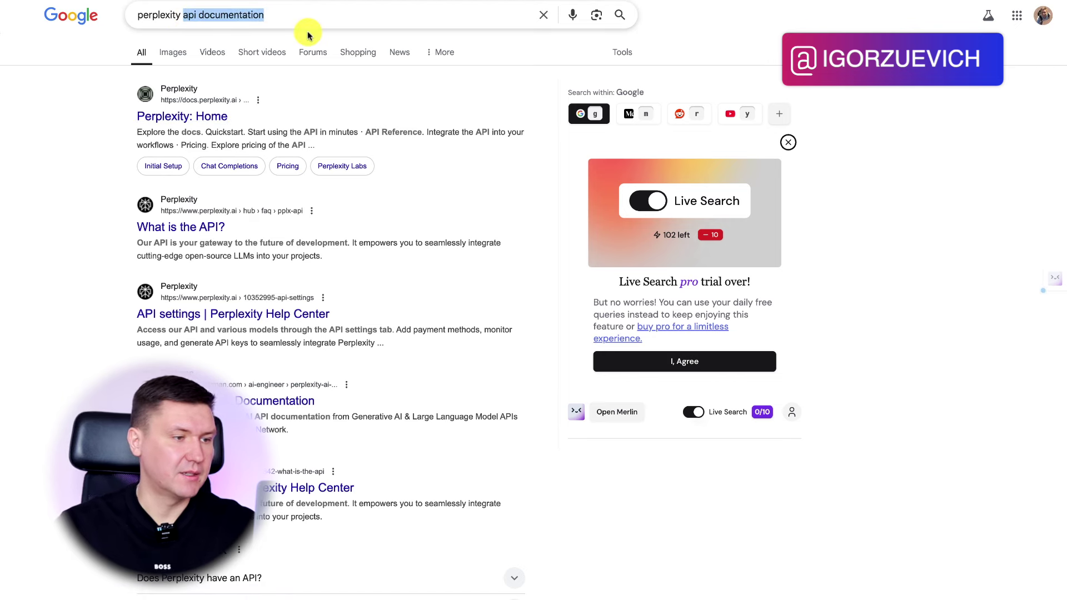
{"action": "key", "text": "BackSpace"}
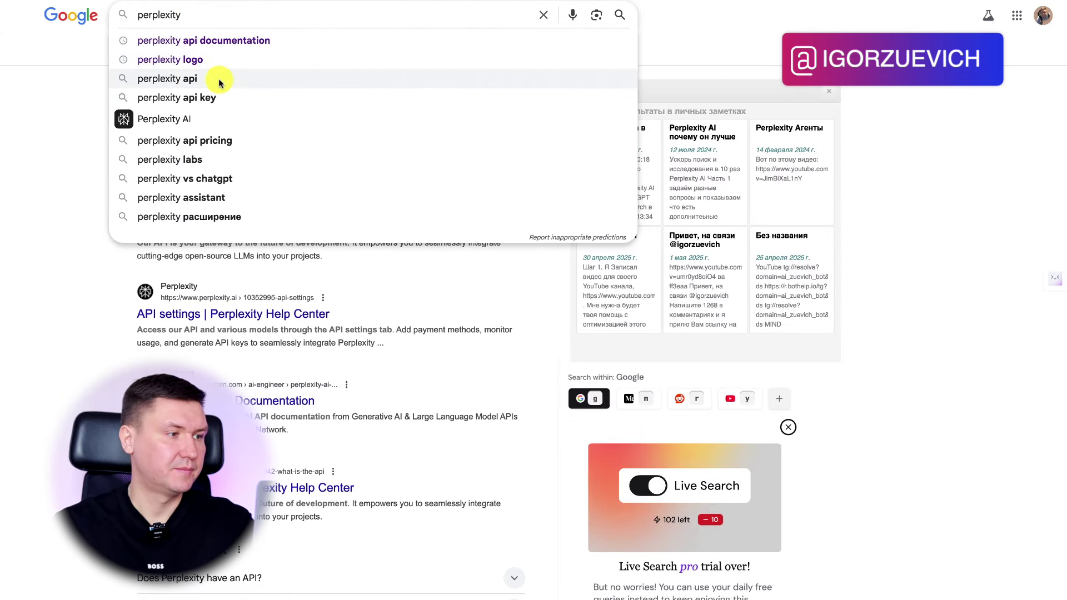
{"action": "left_click", "coordinate": [245, 119]}
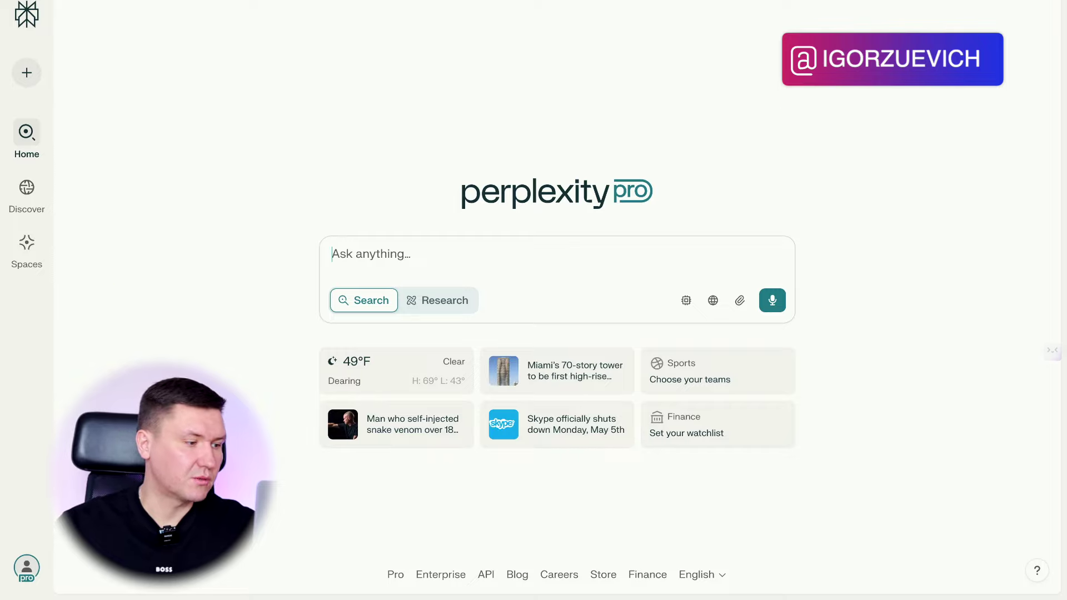
Step: Open the API Keys page in the Perplexity account settings and copy the last listed API key
{"action": "mouse_move", "coordinate": [44, 547]}
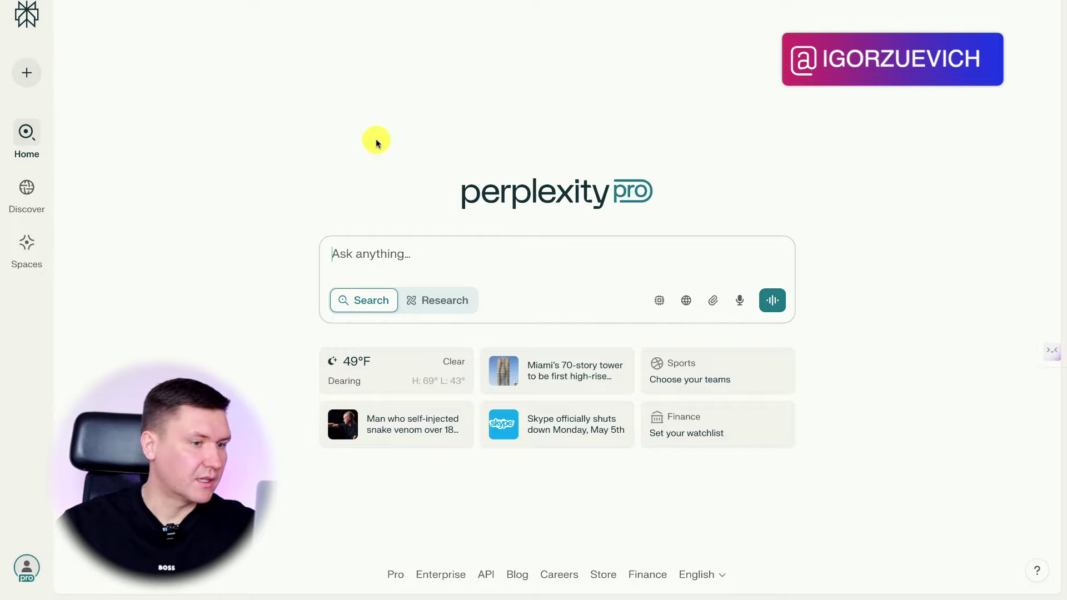
{"action": "mouse_move", "coordinate": [6, 549]}
{"action": "left_click", "coordinate": [35, 572]}
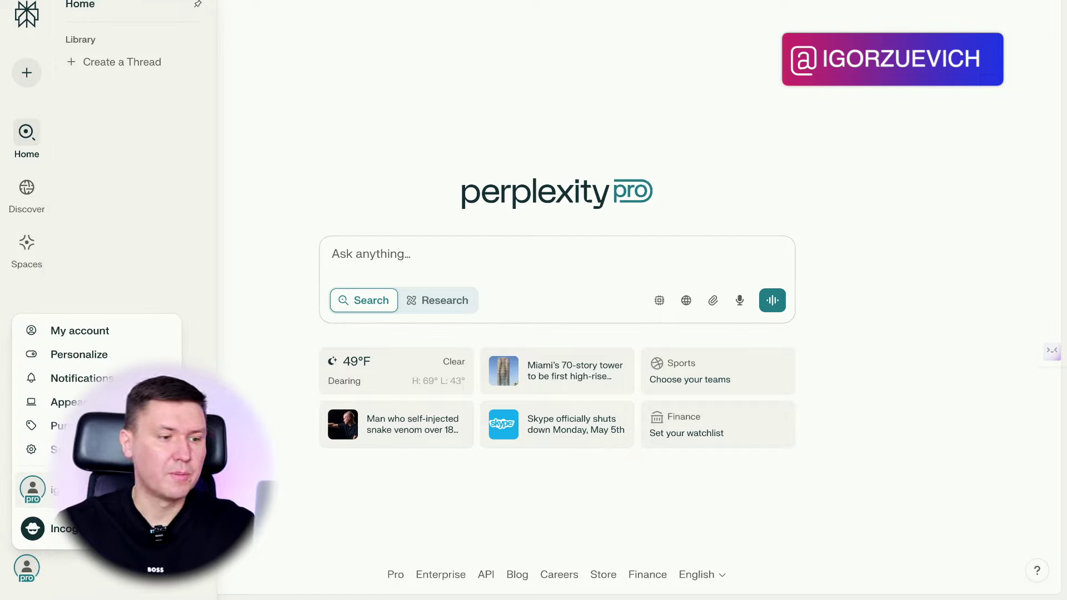
{"action": "left_click", "coordinate": [79, 331]}
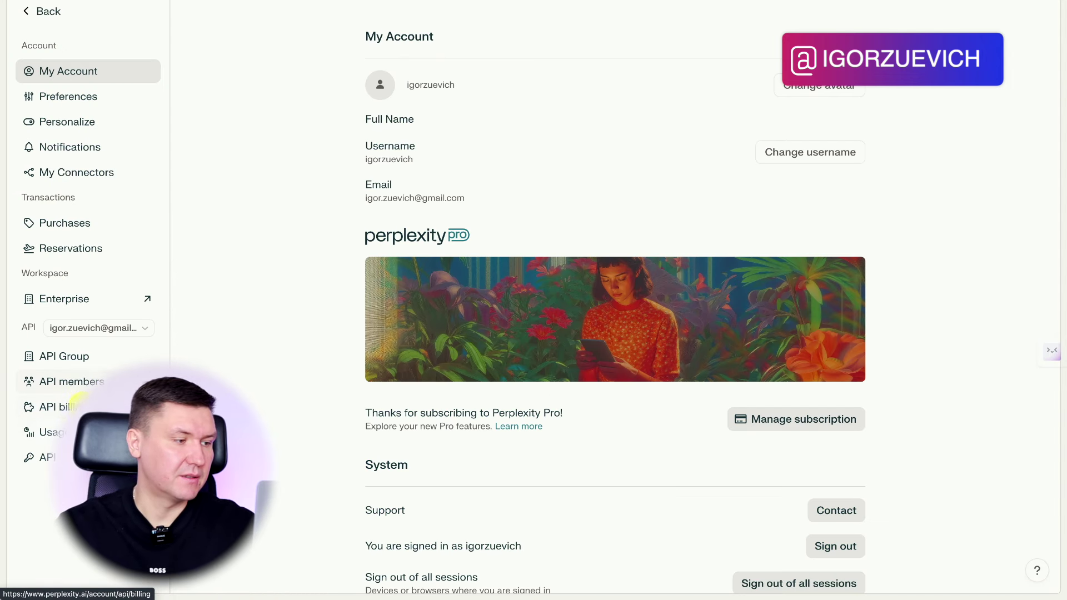
{"action": "left_click", "coordinate": [77, 457]}
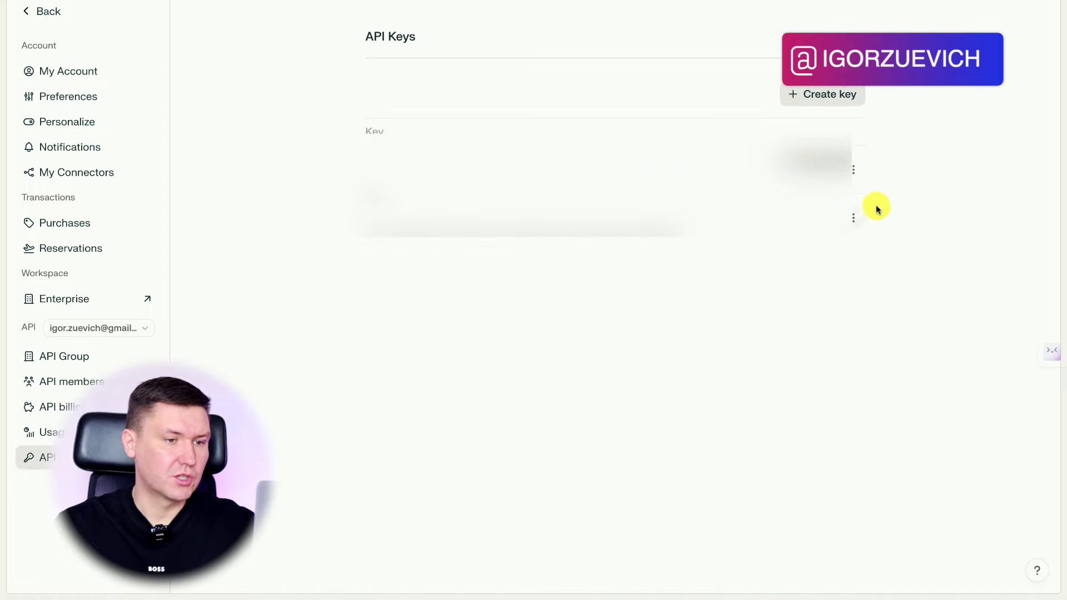
{"action": "left_click", "coordinate": [852, 218]}
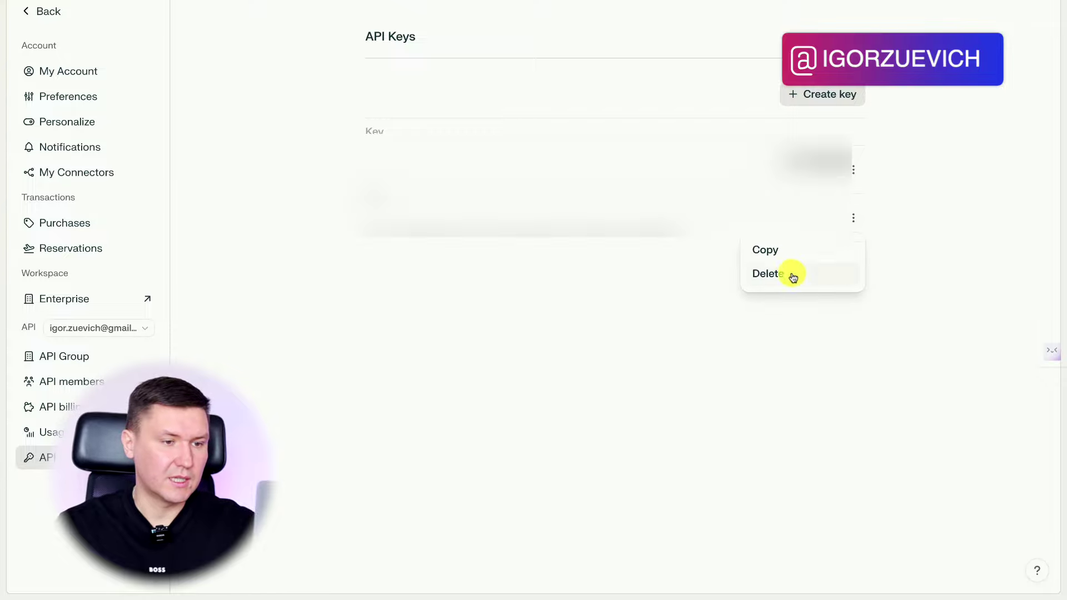
{"action": "left_click", "coordinate": [783, 250]}
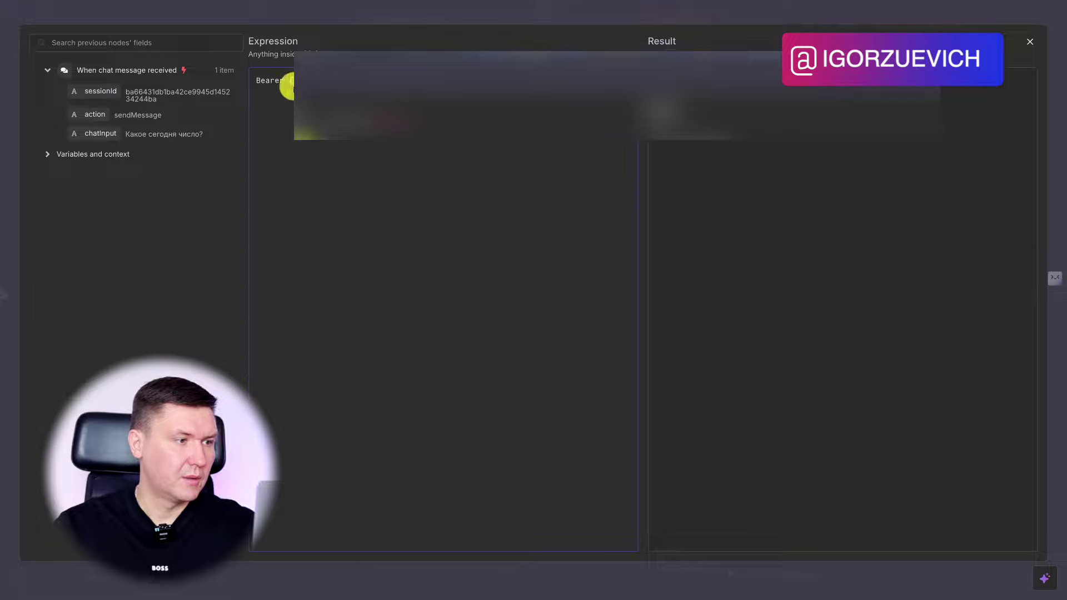
Step: Switch back to n8n, replace the {API_KEY} placeholder after Bearer with the copied API key, and close the expression editor
{"action": "type", "text": "{"}
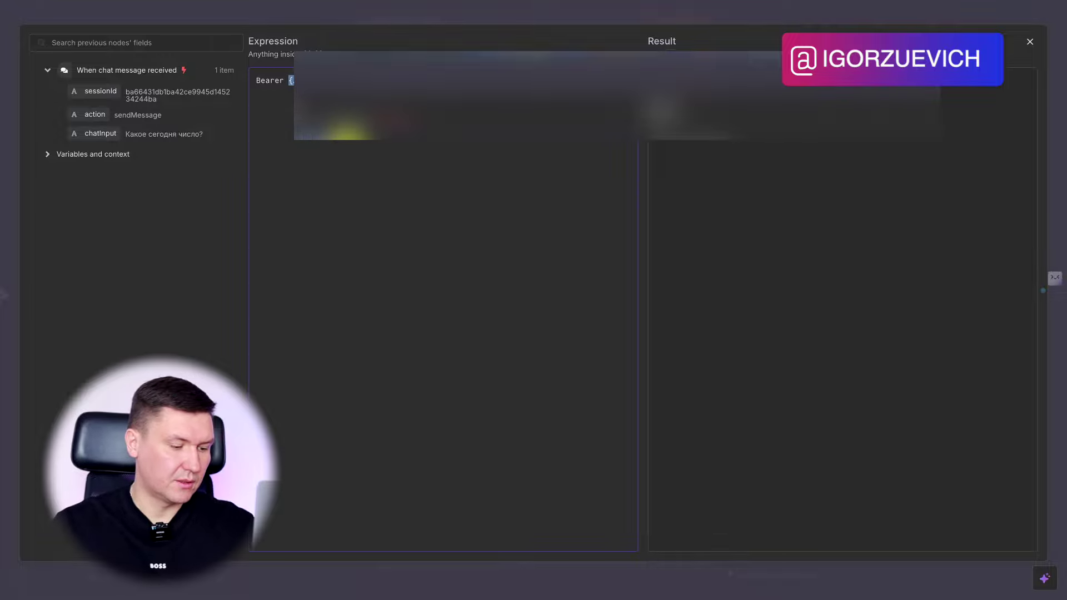
{"action": "key", "text": "BackSpace"}
{"action": "key", "text": "ctrl+v"}
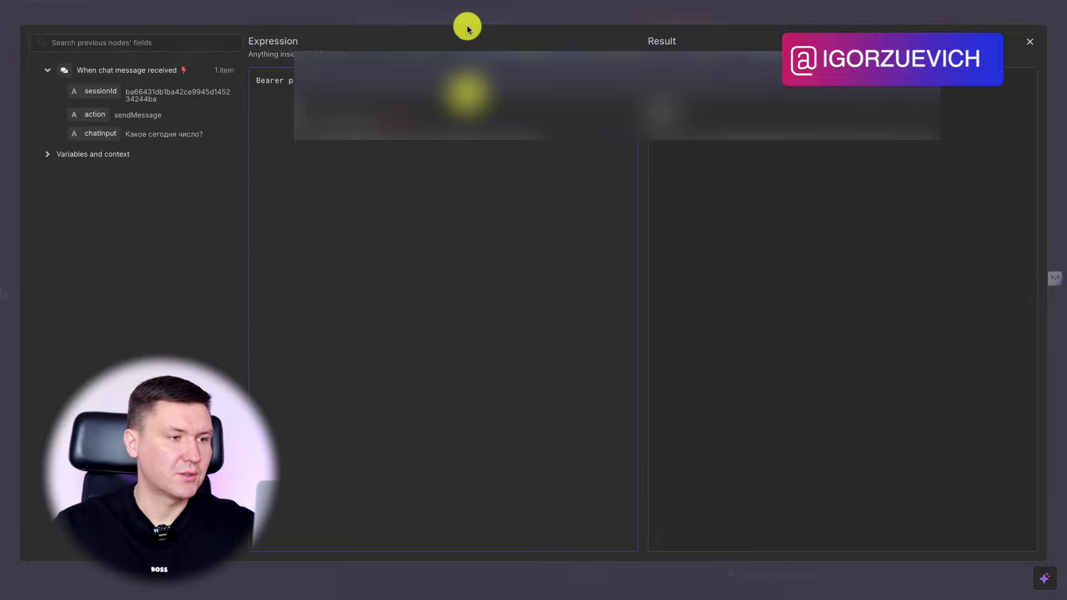
{"action": "left_click", "coordinate": [517, 13]}
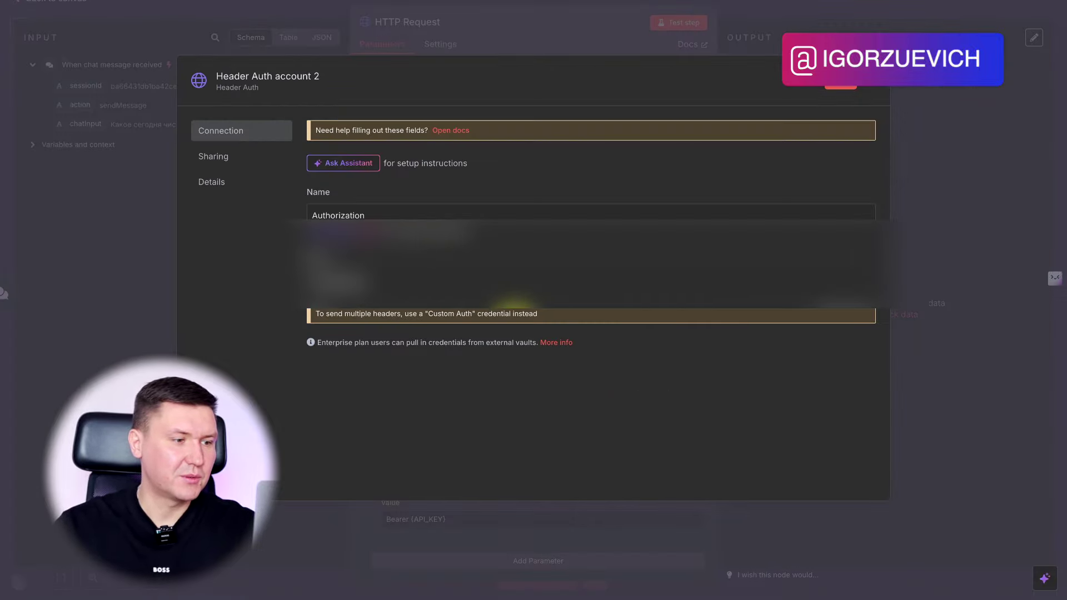
Step: Rename the Header Auth credential as Perplexity_2 and save it
{"action": "left_click", "coordinate": [233, 78]}
{"action": "triple_click", "coordinate": [355, 89]}
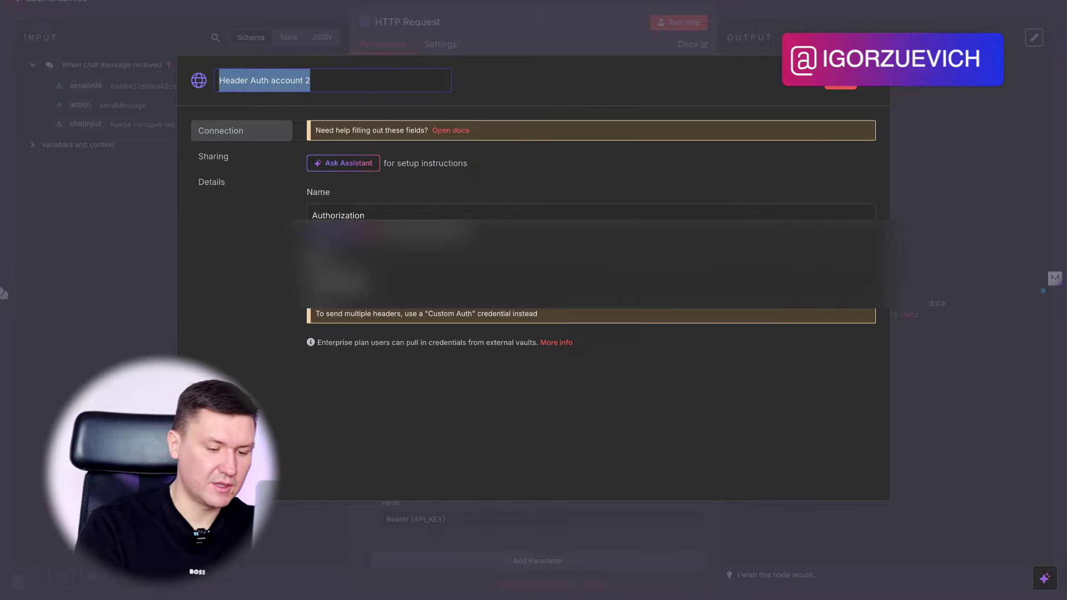
{"action": "type", "text": "Perplexity_2"}
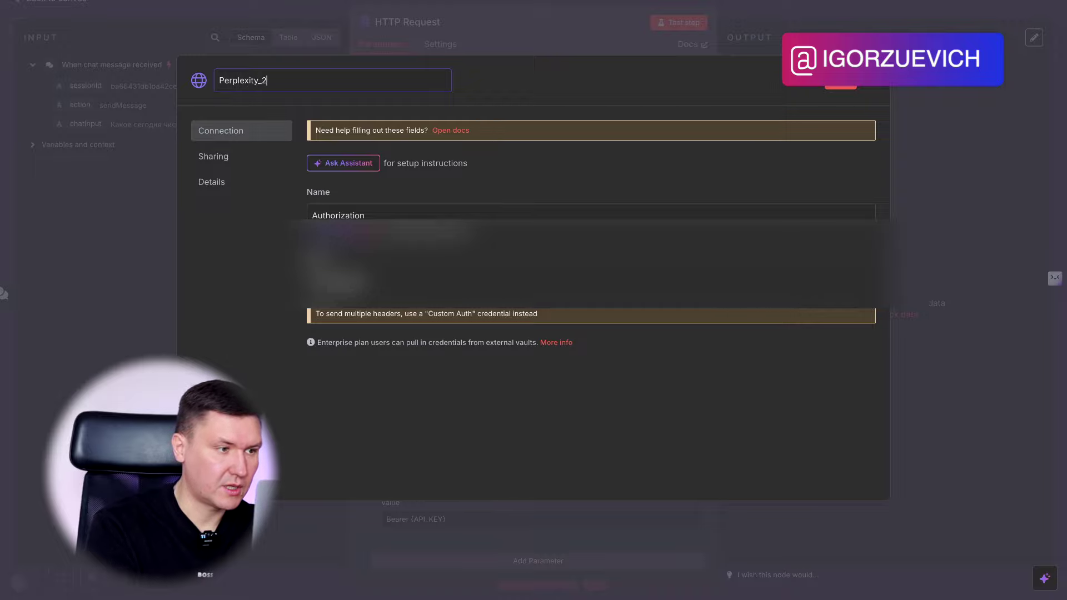
{"action": "left_click", "coordinate": [835, 93]}
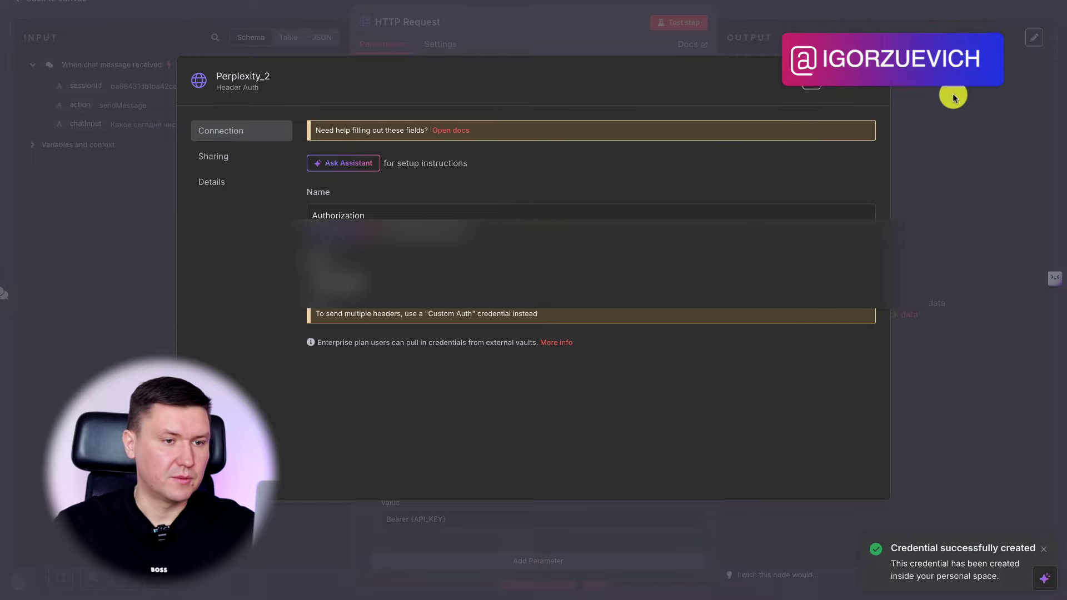
Step: Check the HTTP Request node's Header Auth credential list and keep Perplexity_2 selected
{"action": "scroll", "coordinate": [460, 223], "scroll_direction": "down", "scroll_amount": 2}
{"action": "scroll", "coordinate": [451, 175], "scroll_direction": "up", "scroll_amount": 2}
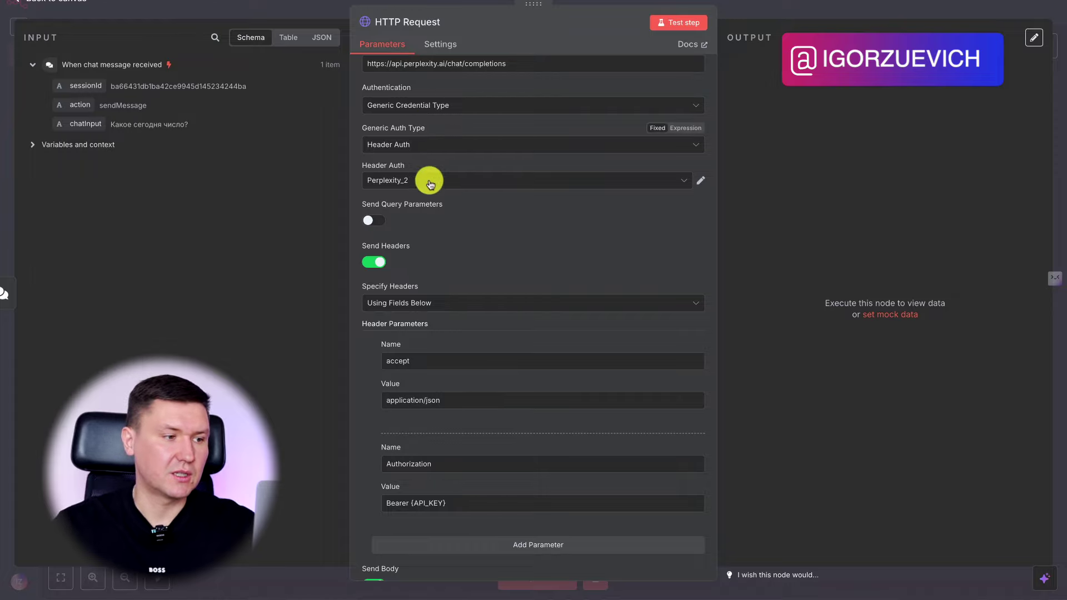
{"action": "scroll", "coordinate": [489, 176], "scroll_direction": "up", "scroll_amount": 2}
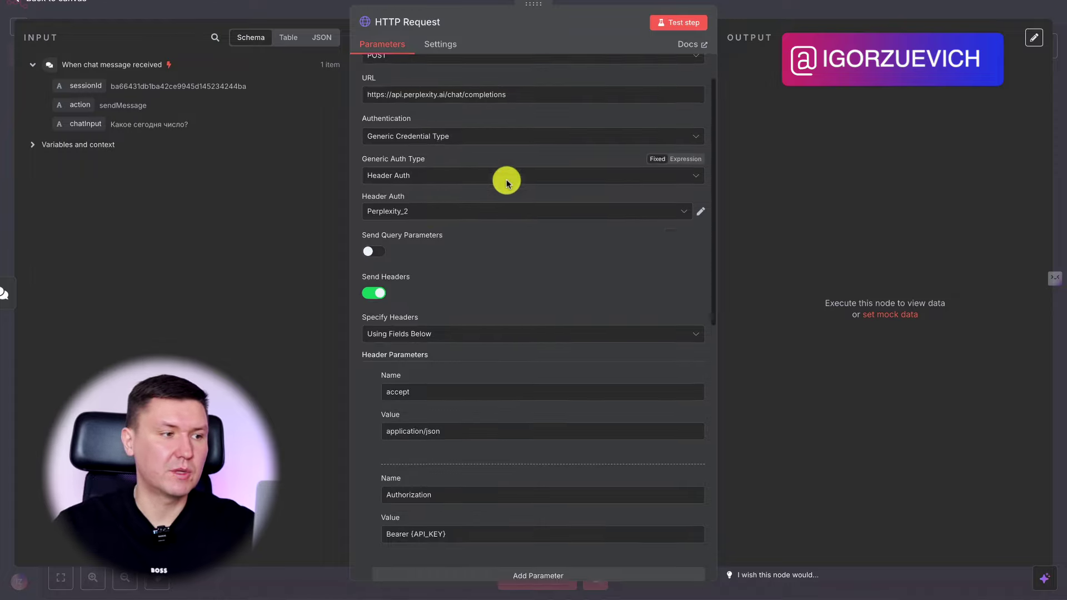
{"action": "left_click", "coordinate": [416, 262]}
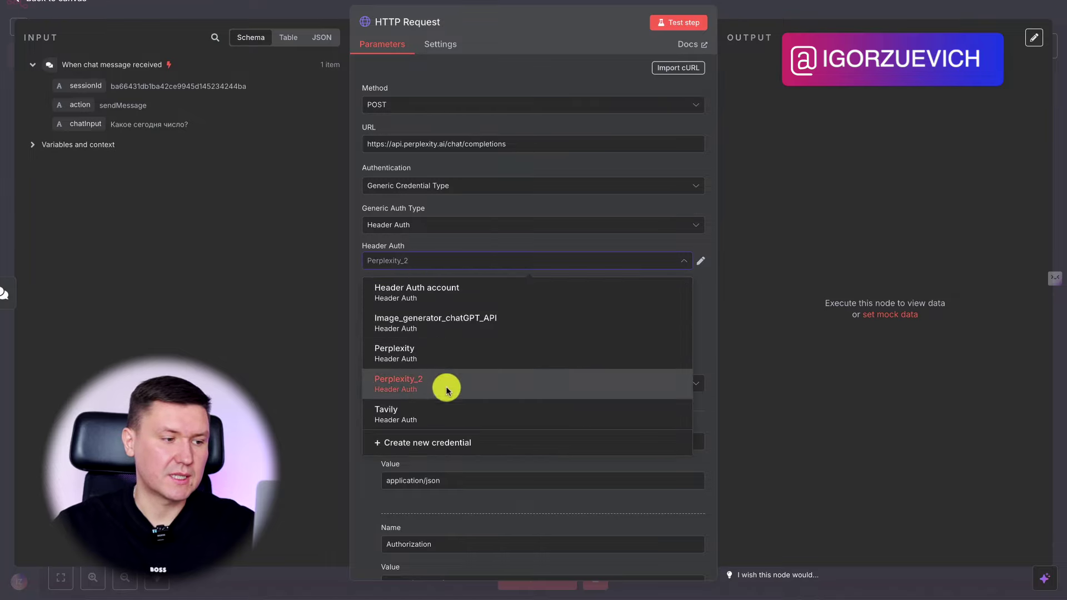
{"action": "left_click", "coordinate": [437, 270]}
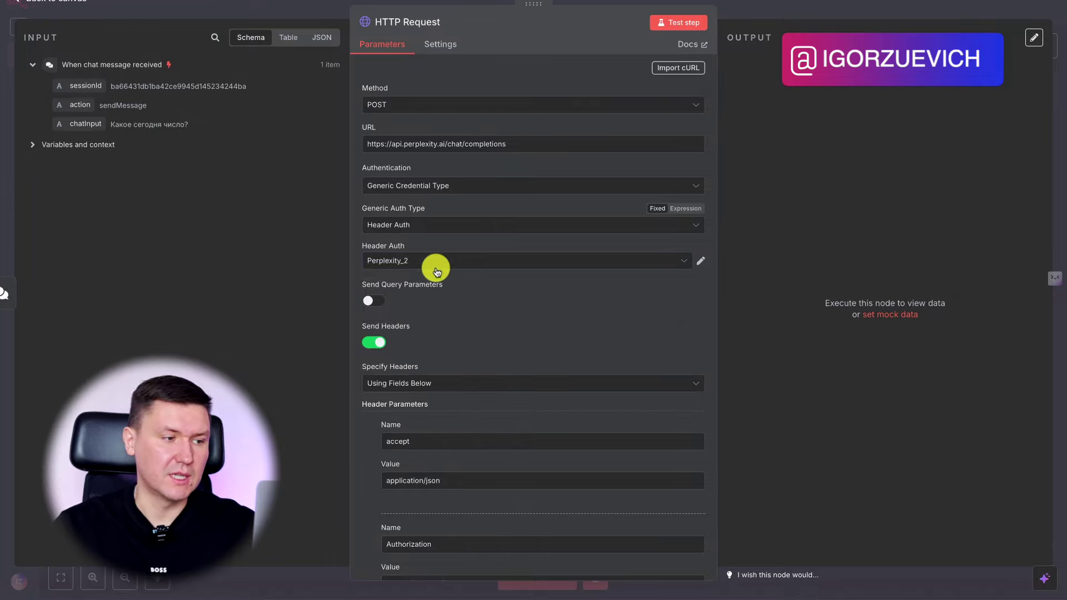
Step: Delete the Authorization header parameter from the HTTP Request node, keeping only the accept header
{"action": "scroll", "coordinate": [503, 347], "scroll_direction": "down", "scroll_amount": 2}
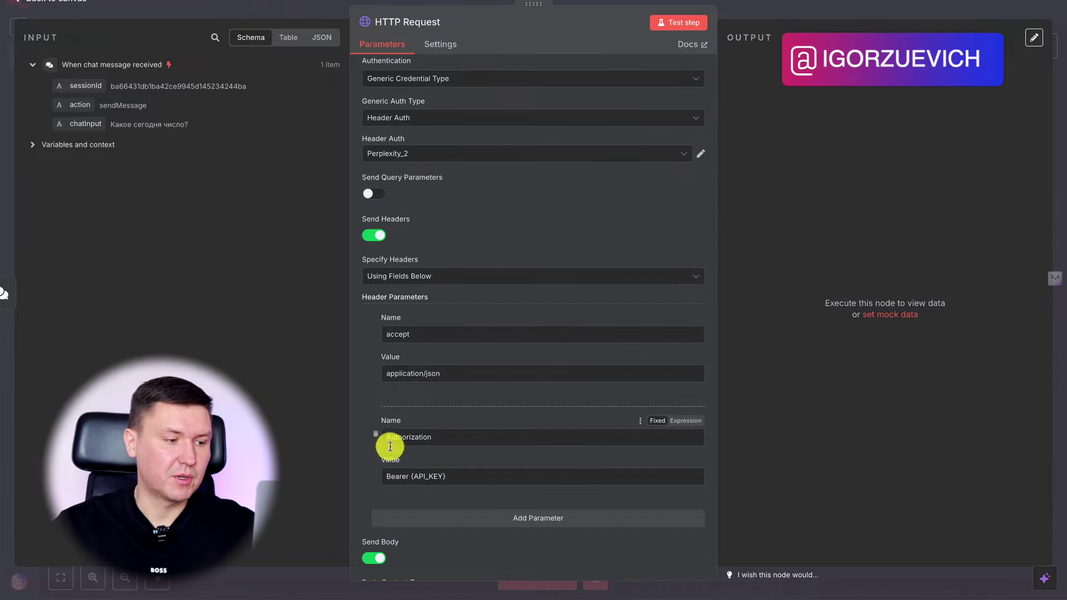
{"action": "scroll", "coordinate": [411, 435], "scroll_direction": "down", "scroll_amount": 1}
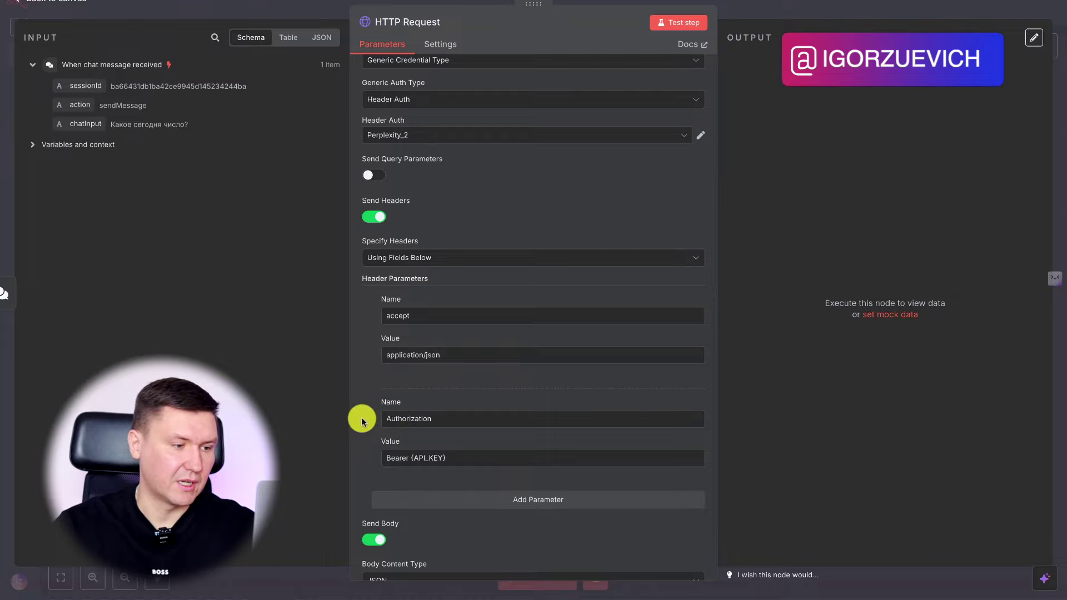
{"action": "scroll", "coordinate": [389, 421], "scroll_direction": "down", "scroll_amount": 2}
{"action": "scroll", "coordinate": [516, 420], "scroll_direction": "down", "scroll_amount": 5}
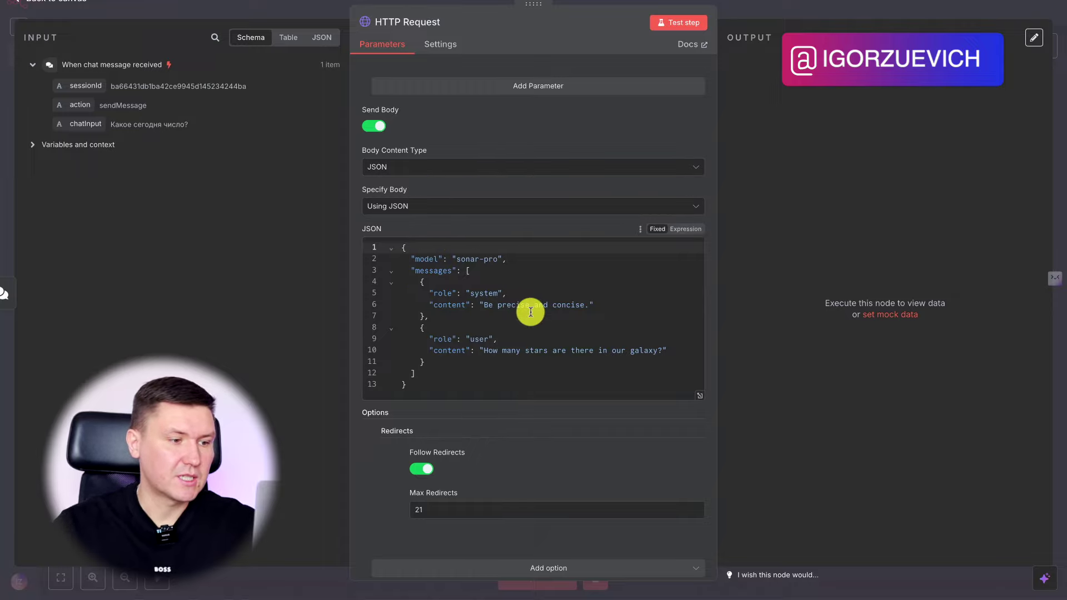
{"action": "scroll", "coordinate": [508, 234], "scroll_direction": "up", "scroll_amount": 2}
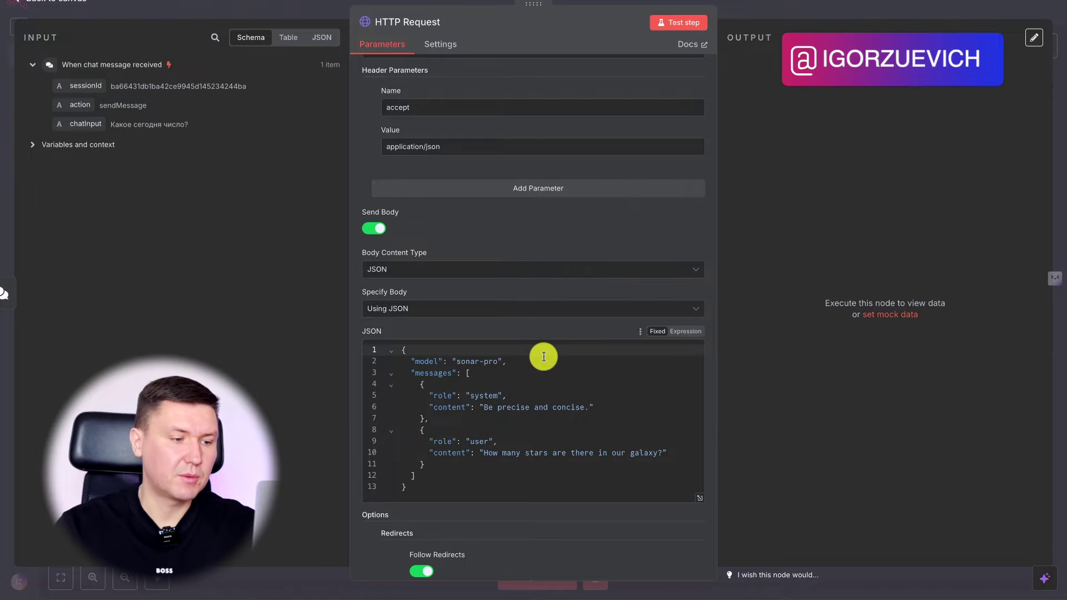
Step: Test the HTTP Request step and view its output as JSON and as a schema
{"action": "scroll", "coordinate": [543, 355], "scroll_direction": "down", "scroll_amount": 3}
{"action": "left_click", "coordinate": [676, 25]}
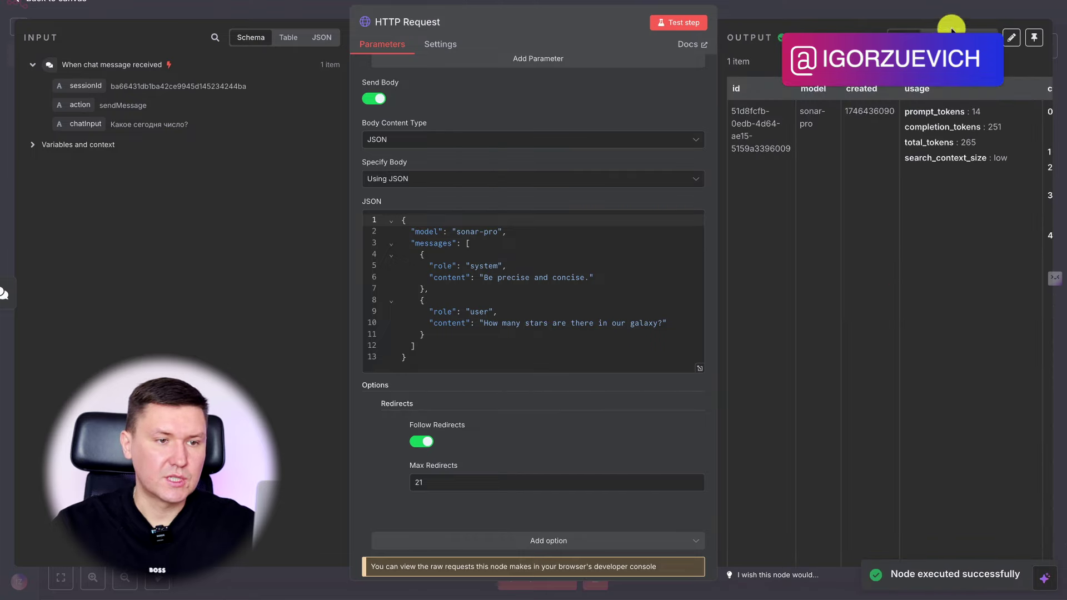
{"action": "left_click", "coordinate": [951, 29]}
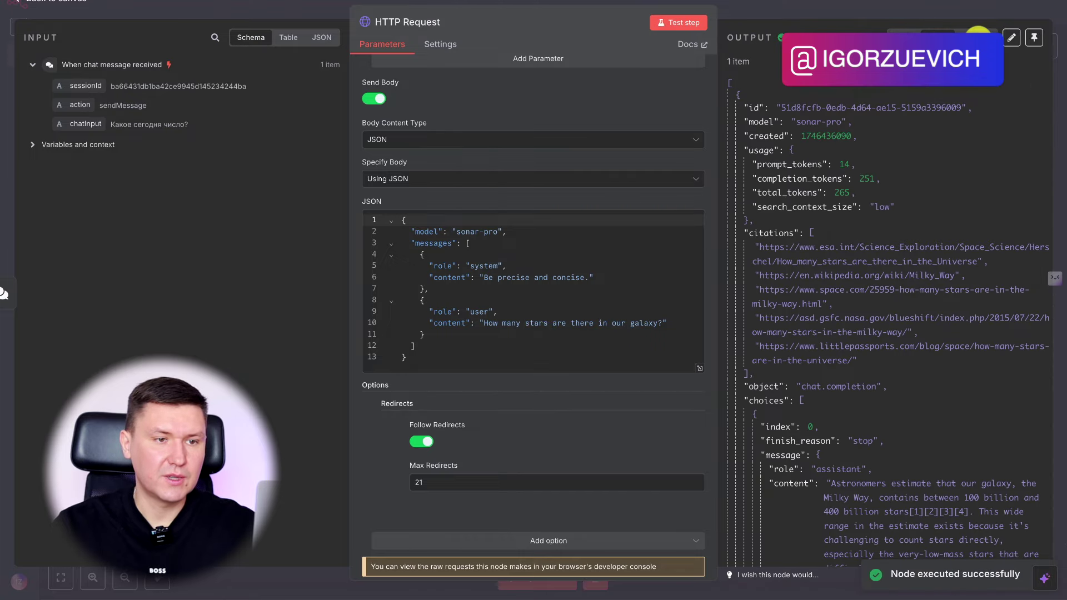
{"action": "left_click", "coordinate": [978, 34]}
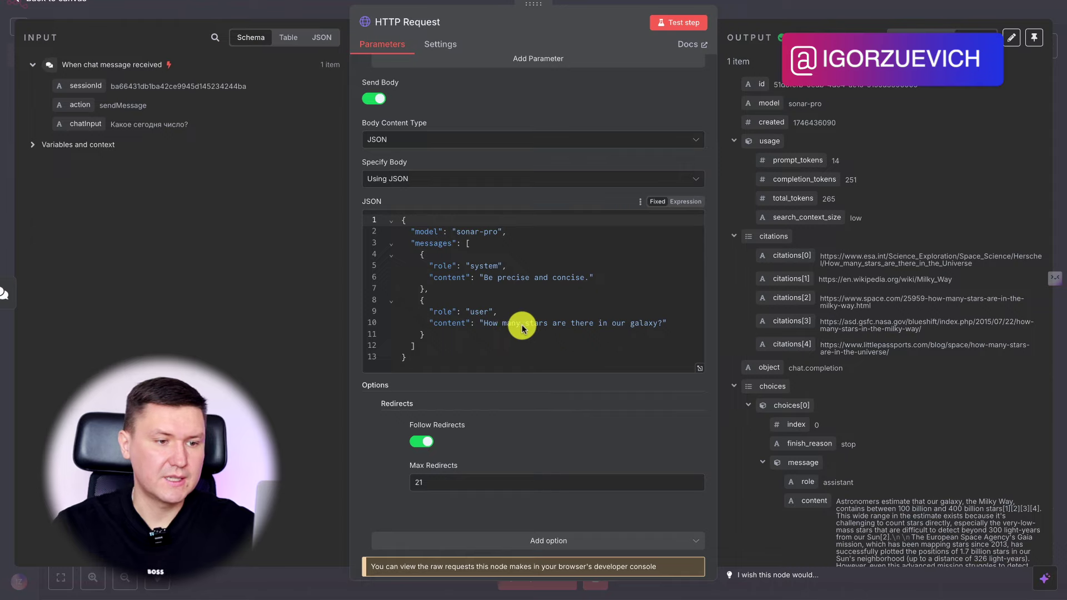
Step: Examine the roles and contents of the system and user messages in the request's JSON body
{"action": "left_click", "coordinate": [470, 315]}
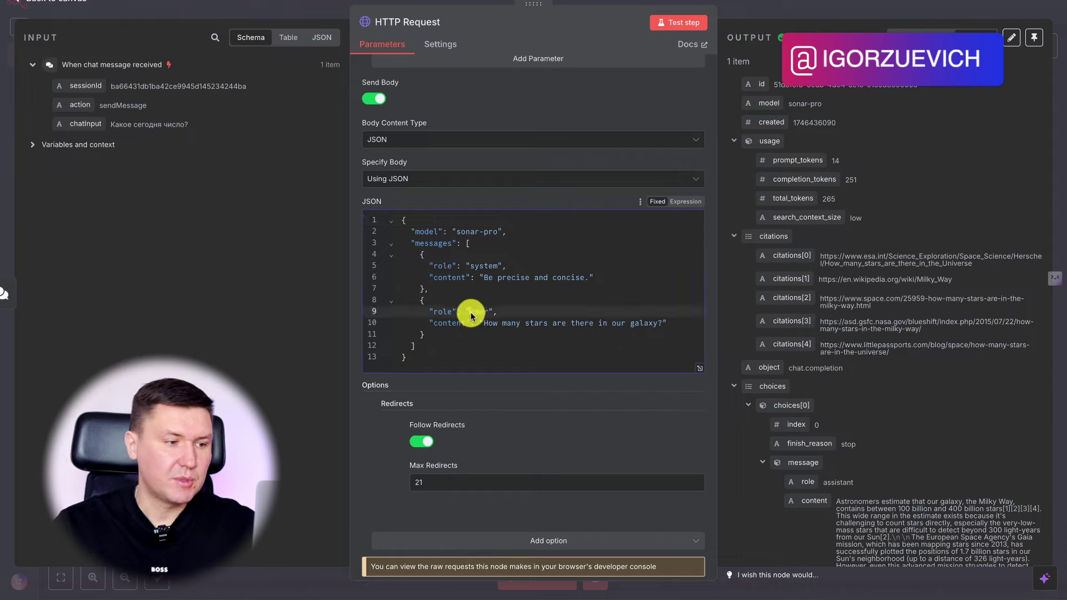
{"action": "left_click", "coordinate": [475, 269]}
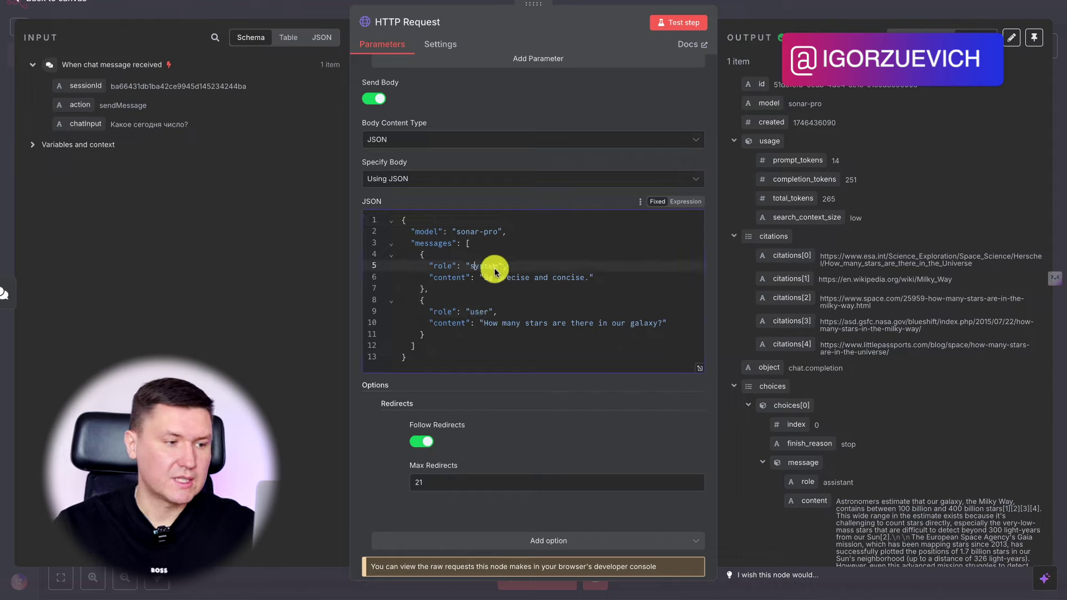
{"action": "left_click", "coordinate": [496, 278]}
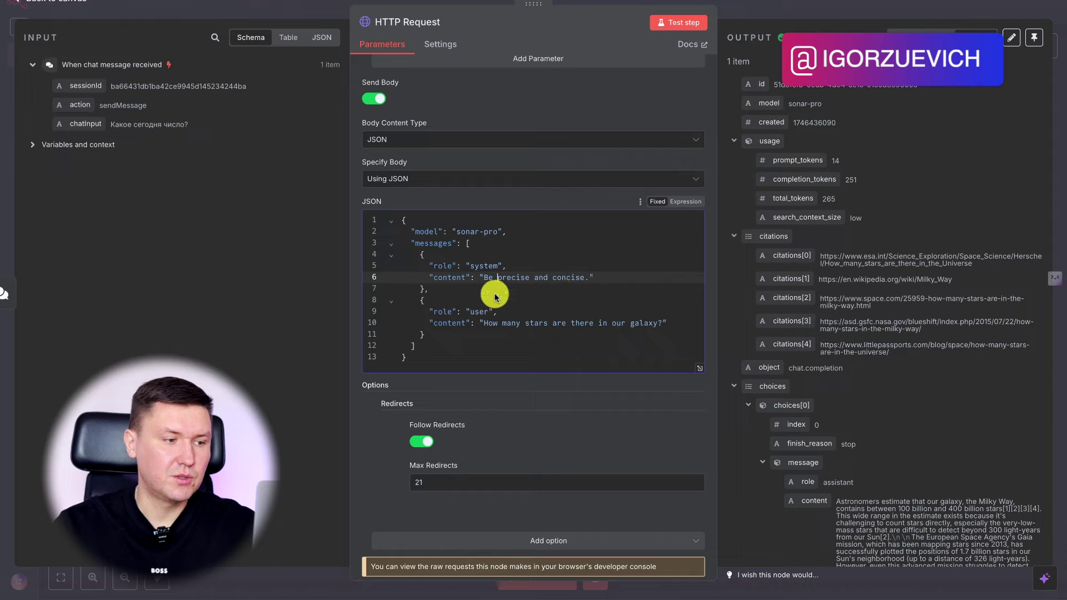
{"action": "left_click", "coordinate": [443, 311]}
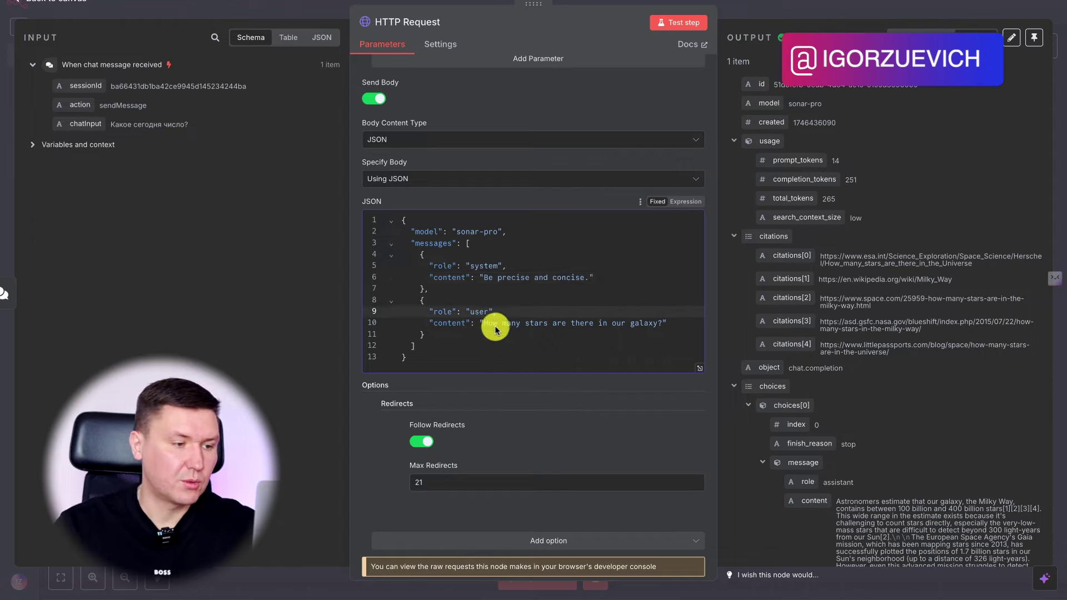
{"action": "left_click", "coordinate": [488, 324]}
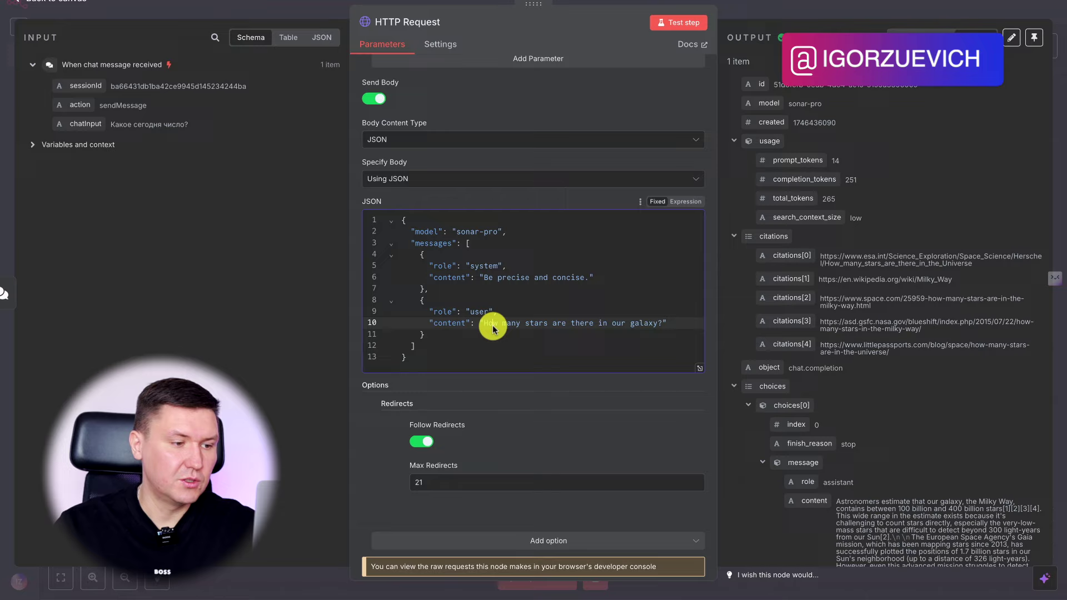
{"action": "left_click", "coordinate": [657, 326]}
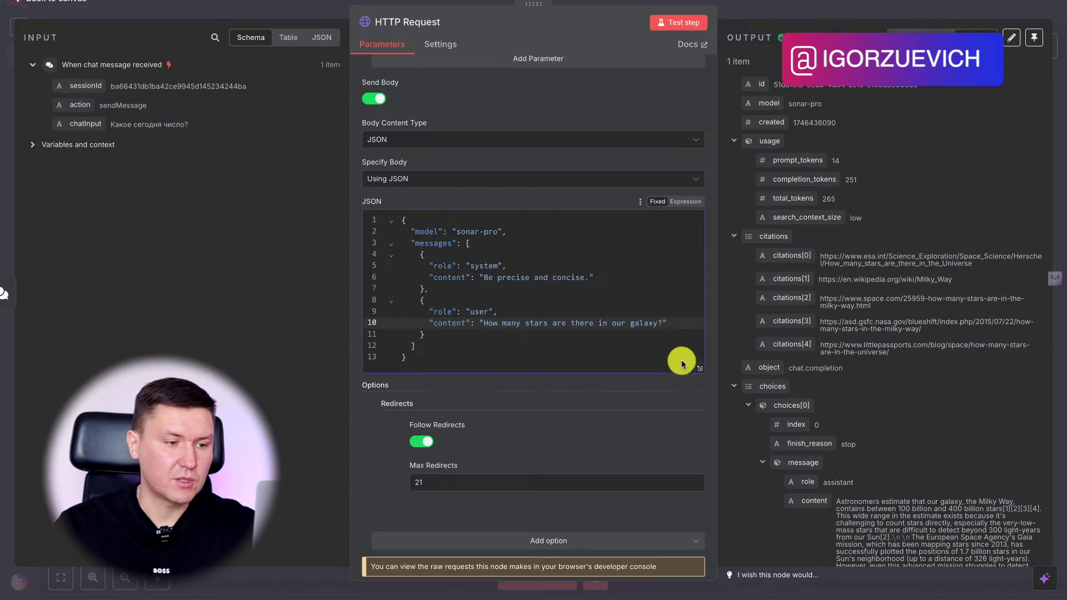
Step: Switch the request's JSON body to an expression and open it in the expanded editor
{"action": "left_click", "coordinate": [699, 368]}
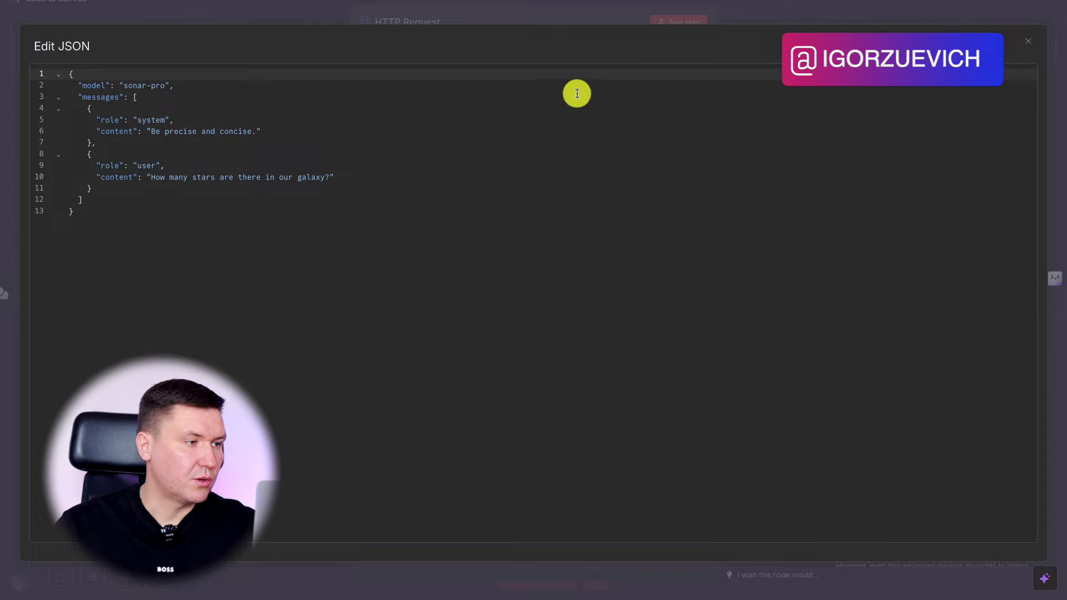
{"action": "left_click", "coordinate": [1028, 39]}
{"action": "left_click", "coordinate": [689, 201]}
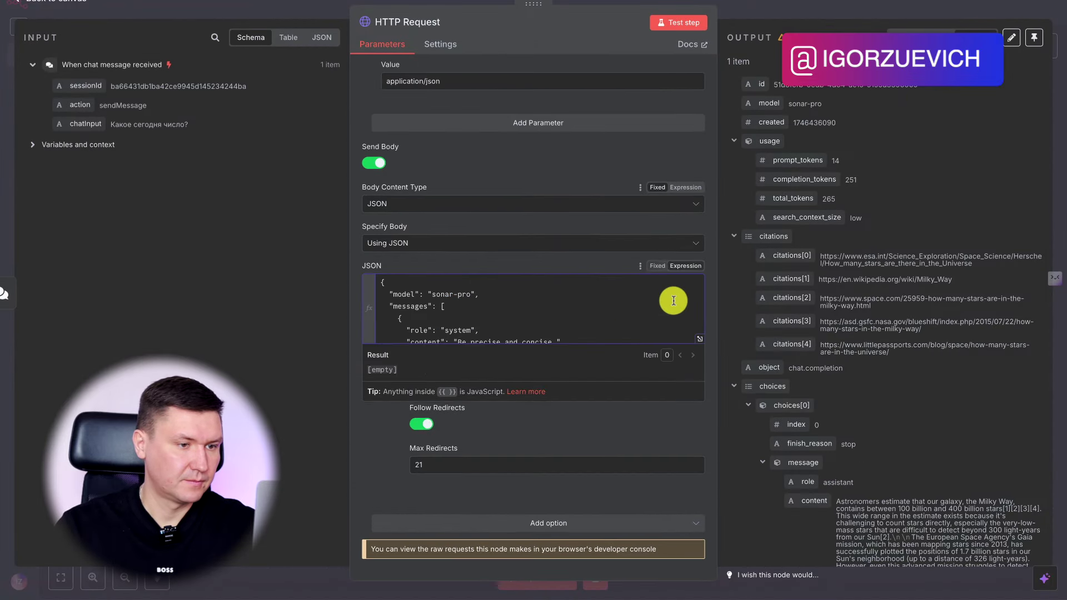
{"action": "left_click", "coordinate": [698, 338]}
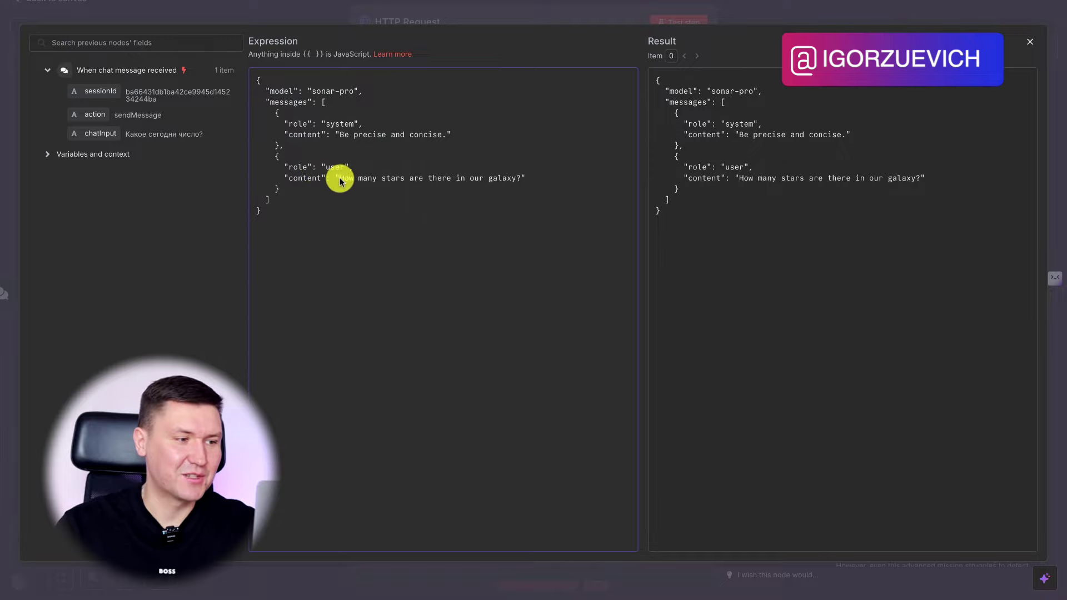
Step: Replace the user message content "How many stars are there in our galaxy?" with the trigger's chatInput field, {{ $json.chatInput }}
{"action": "left_click_drag", "start_coordinate": [339, 178], "coordinate": [503, 183]}
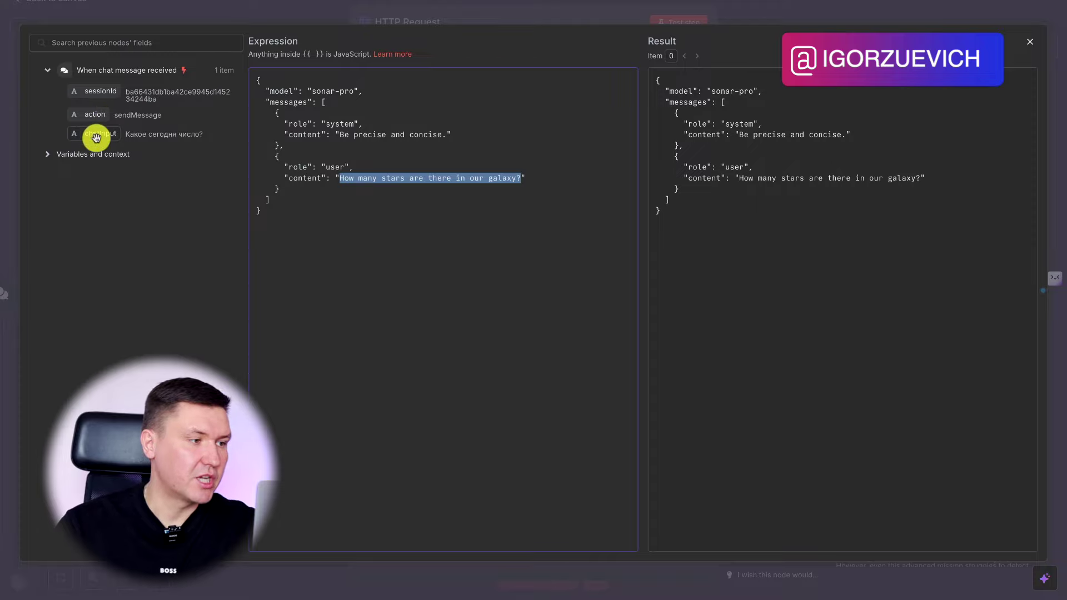
{"action": "left_click_drag", "start_coordinate": [95, 133], "coordinate": [343, 179]}
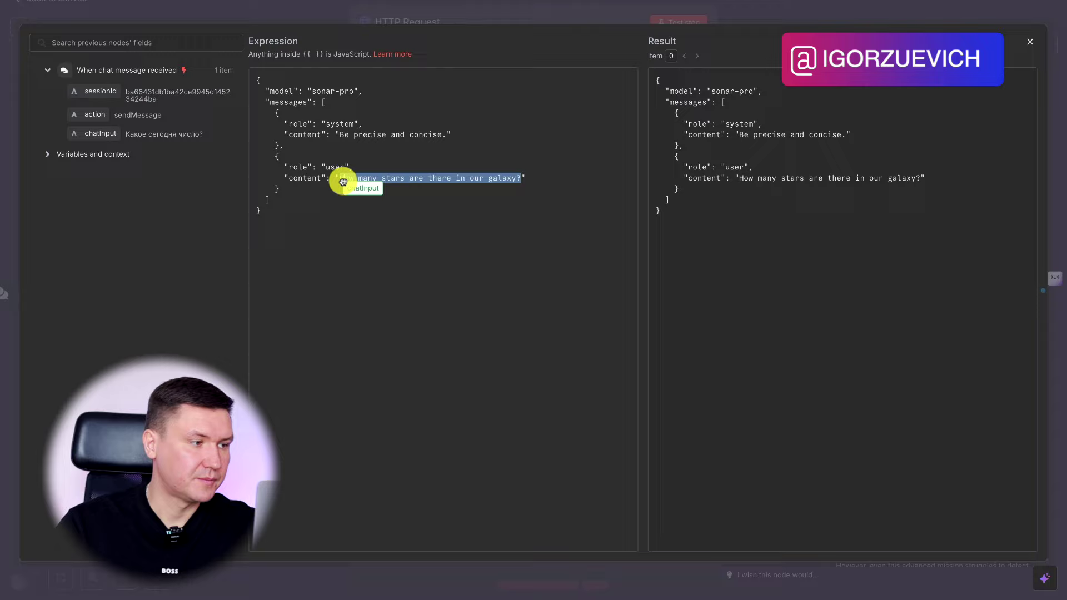
{"action": "left_click_drag", "start_coordinate": [341, 184], "coordinate": [345, 181]}
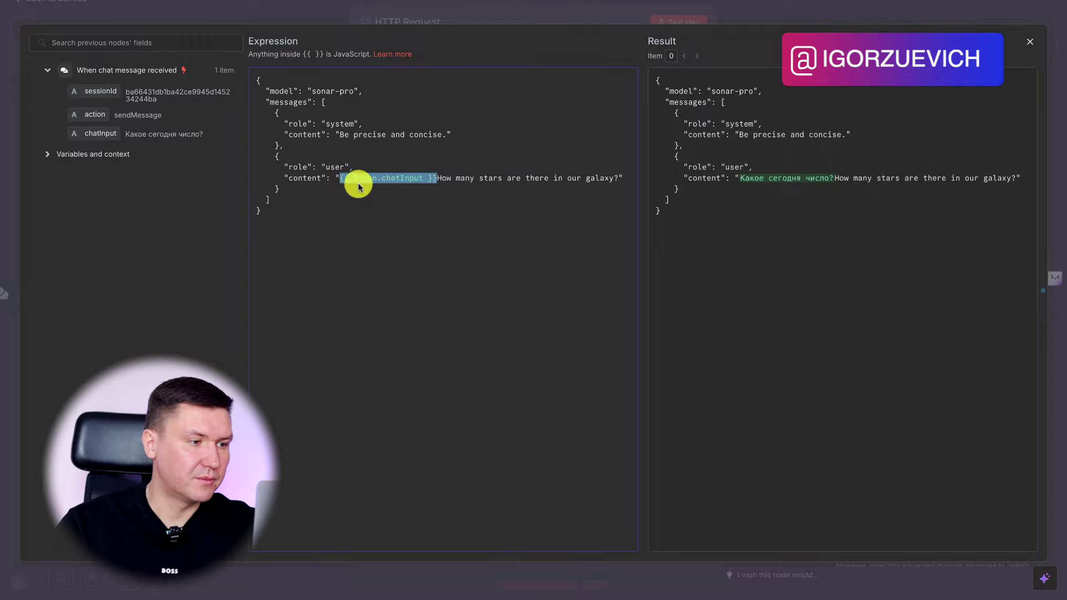
{"action": "left_click", "coordinate": [616, 181], "text": "shift"}
{"action": "key", "text": "BackSpace"}
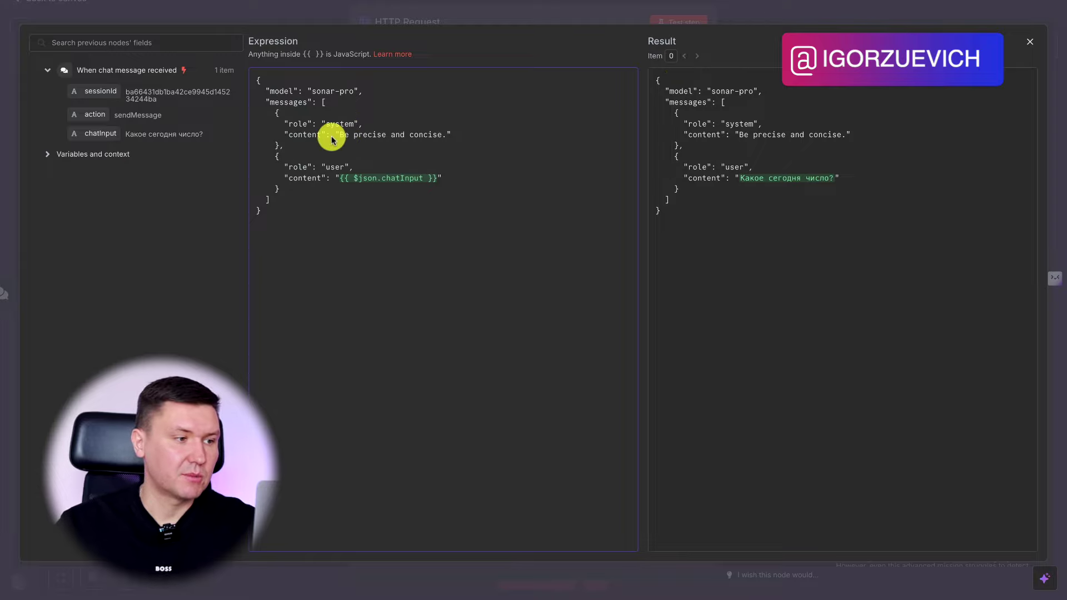
Step: Review the system message content "Be precise and concise." and return to the workflow canvas
{"action": "left_click_drag", "start_coordinate": [340, 141], "coordinate": [443, 141]}
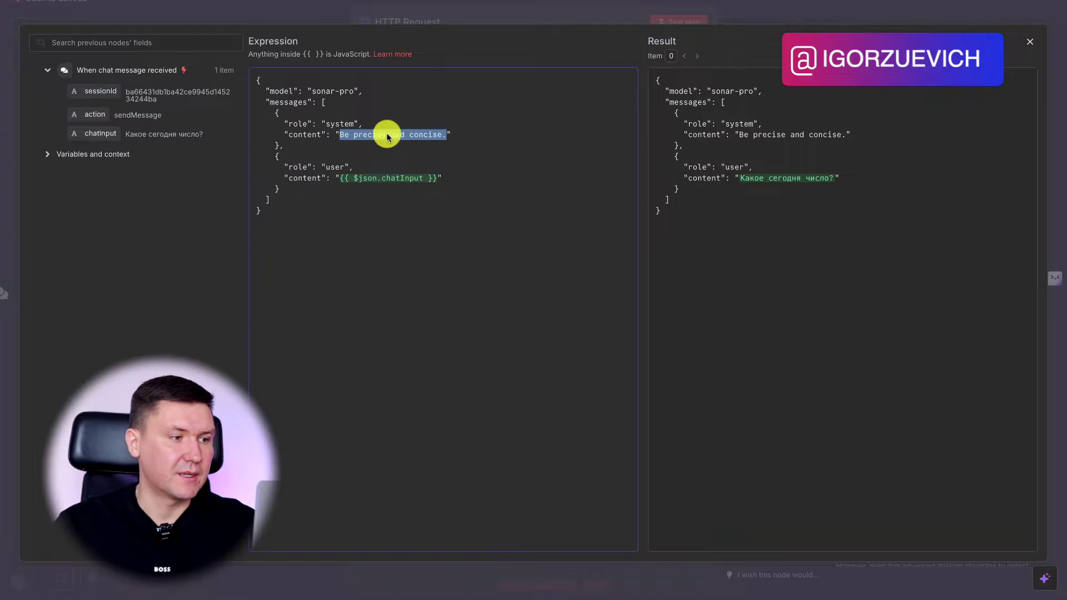
{"action": "left_click", "coordinate": [413, 125]}
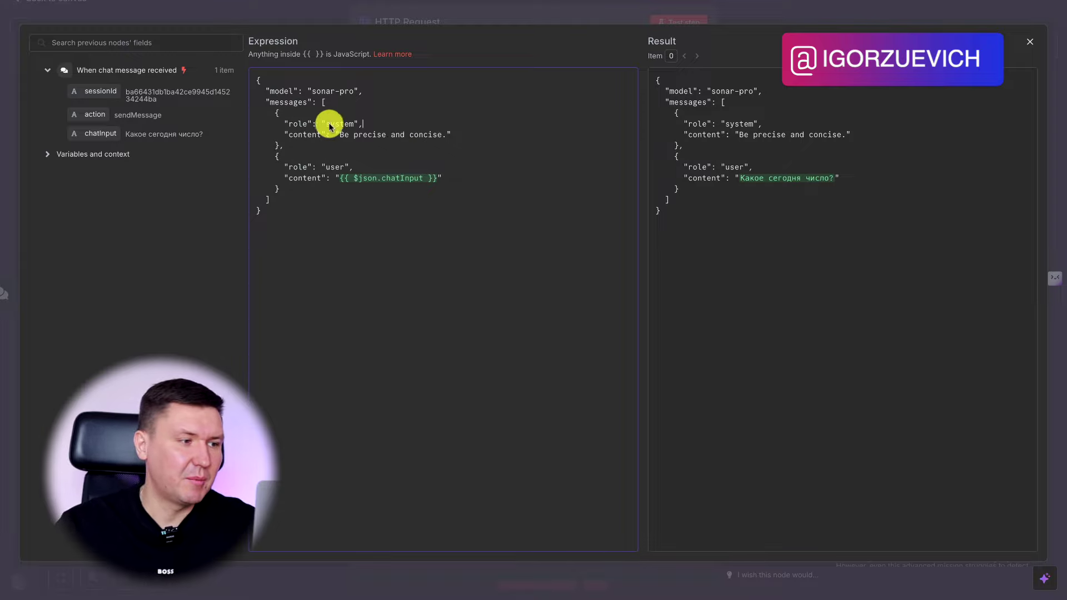
{"action": "left_click_drag", "start_coordinate": [350, 138], "coordinate": [439, 137]}
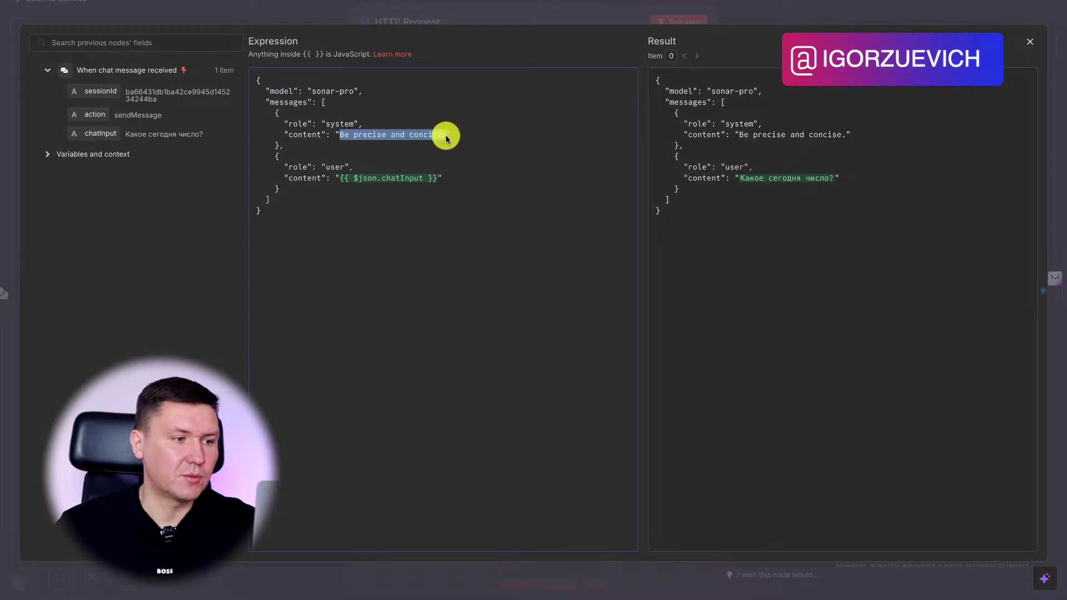
{"action": "left_click", "coordinate": [448, 139]}
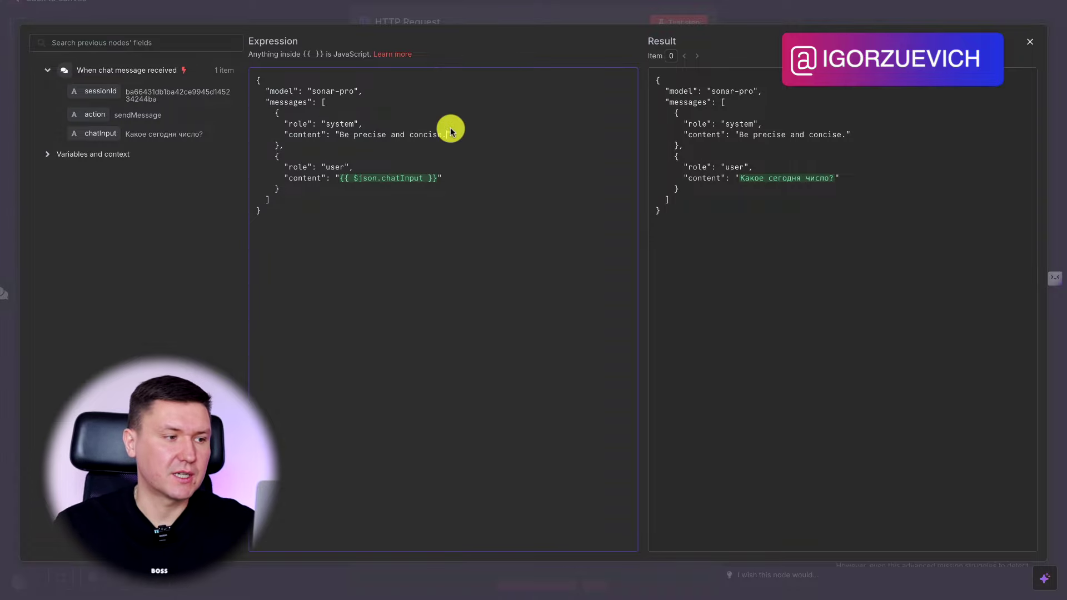
{"action": "left_click", "coordinate": [799, 6]}
{"action": "left_click", "coordinate": [793, 5]}
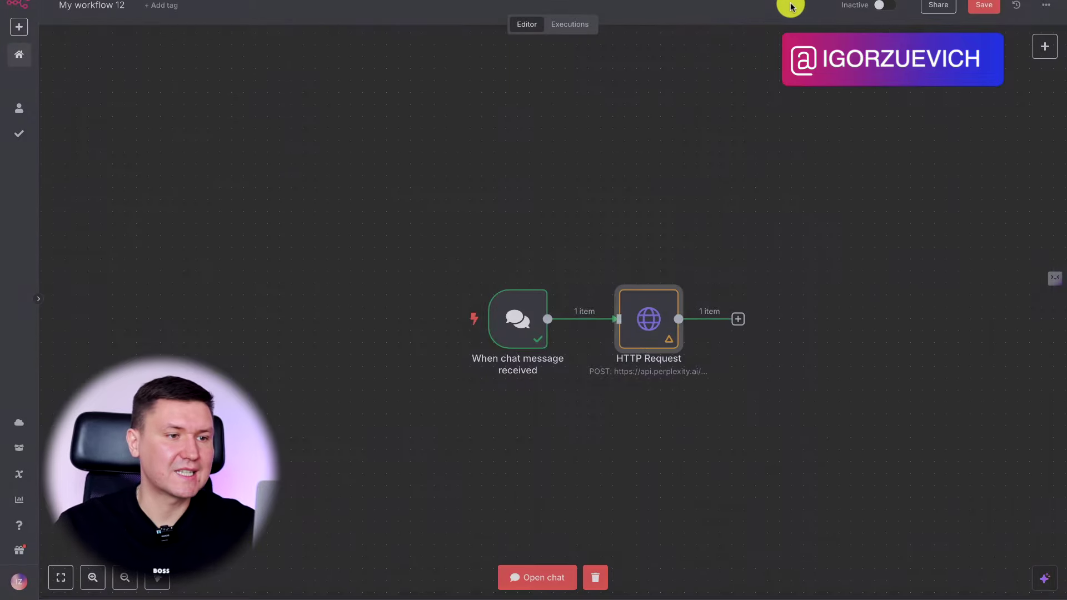
Step: Move the chat trigger node farther away from the HTTP Request node to leave space between them
{"action": "left_click_drag", "start_coordinate": [514, 322], "coordinate": [360, 322]}
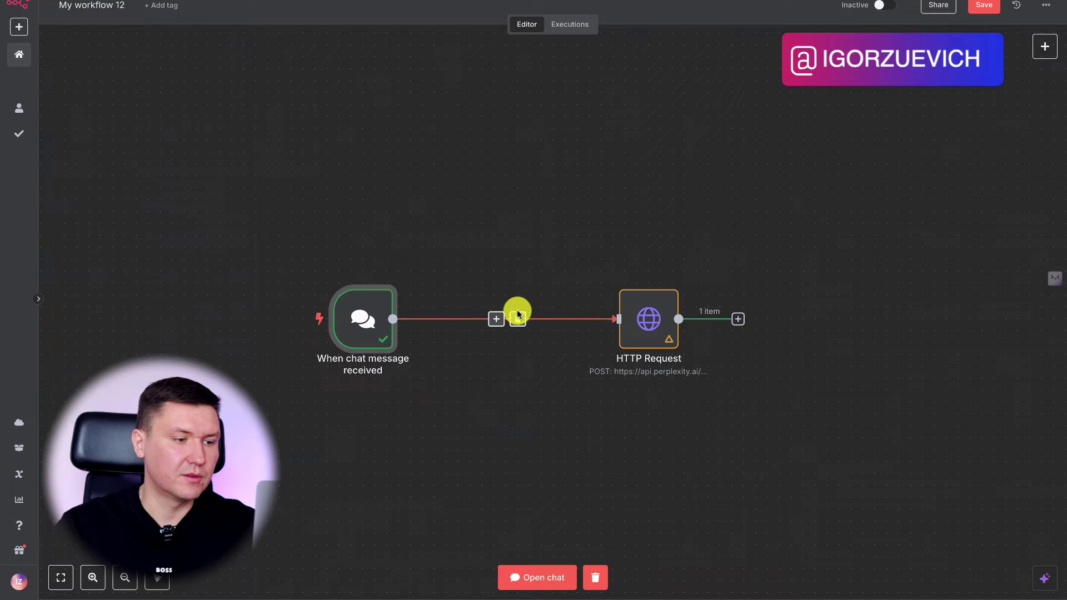
{"action": "left_click", "coordinate": [496, 319]}
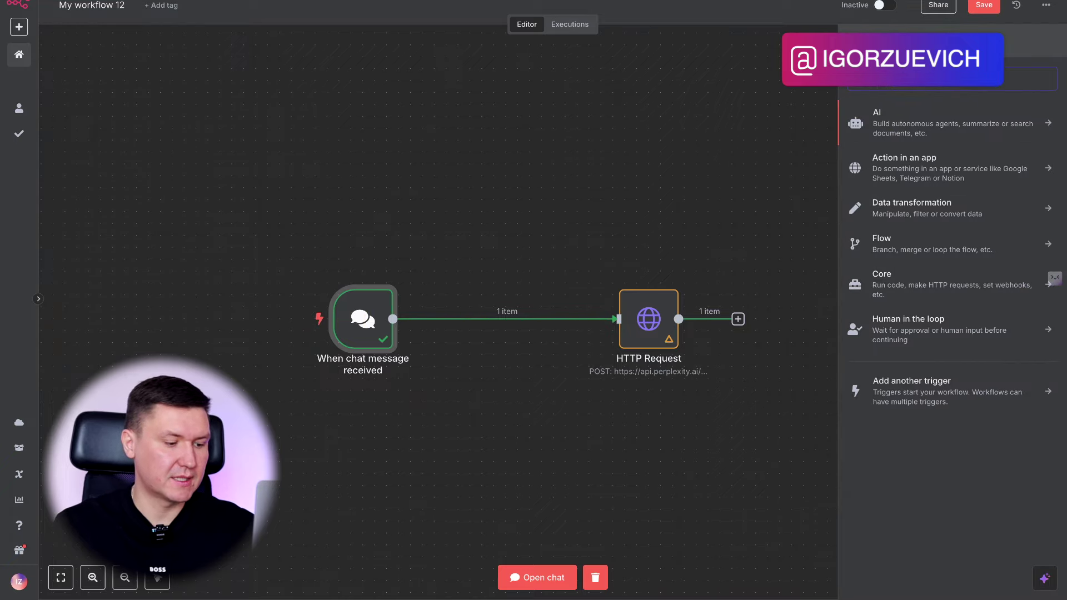
{"action": "type", "text": "ed"}
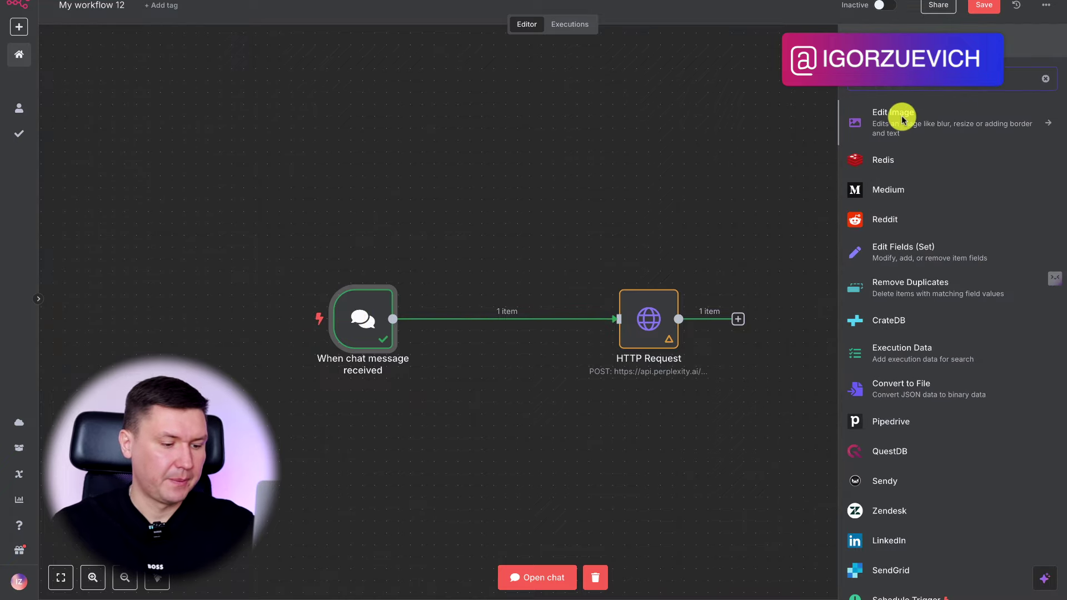
{"action": "type", "text": "it"}
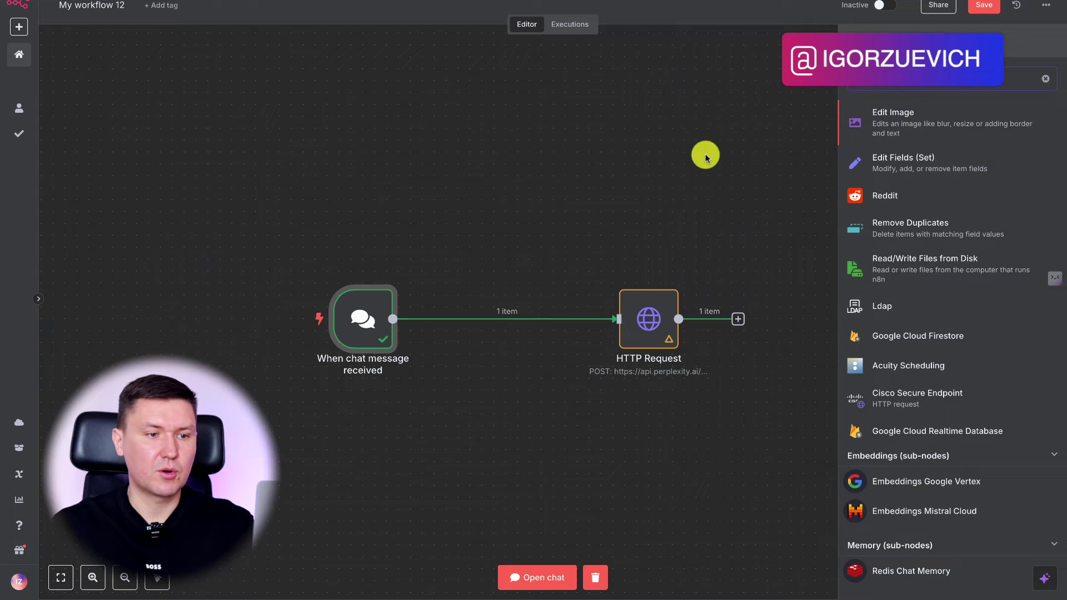
{"action": "left_click", "coordinate": [706, 157]}
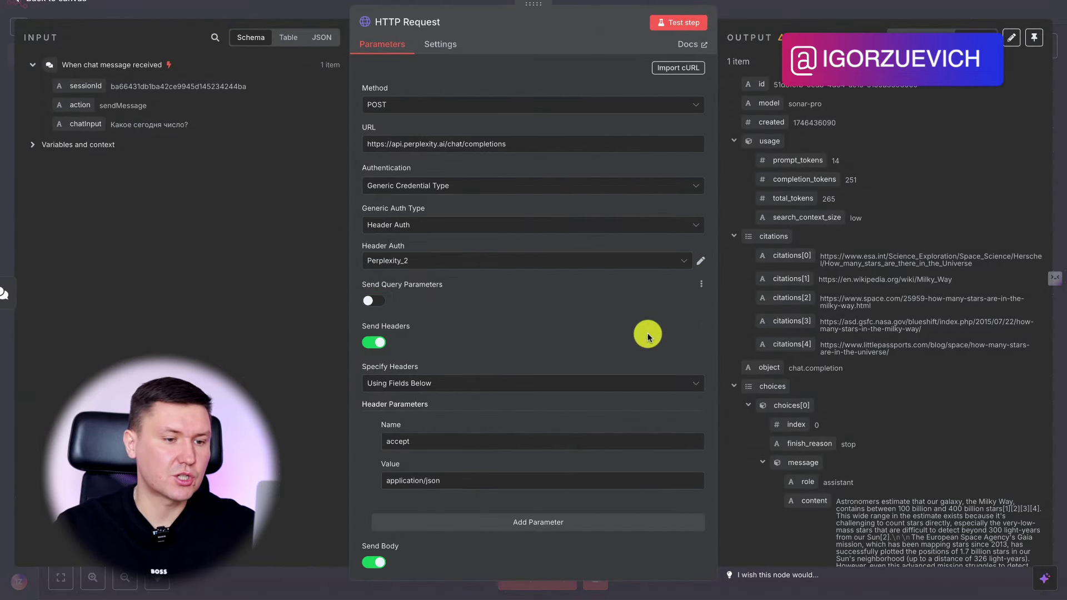
Step: Review the HTTP Request node's JSON body in the expanded editor and the response content from its previous run
{"action": "scroll", "coordinate": [647, 332], "scroll_direction": "down", "scroll_amount": 7}
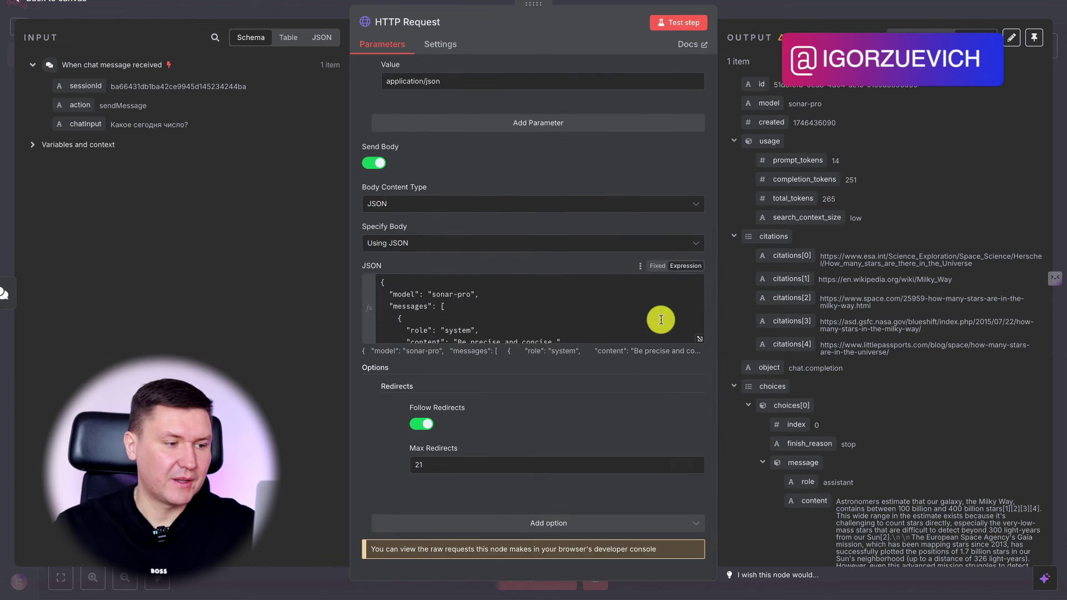
{"action": "scroll", "coordinate": [661, 320], "scroll_direction": "down", "scroll_amount": 3}
{"action": "left_click", "coordinate": [697, 339]}
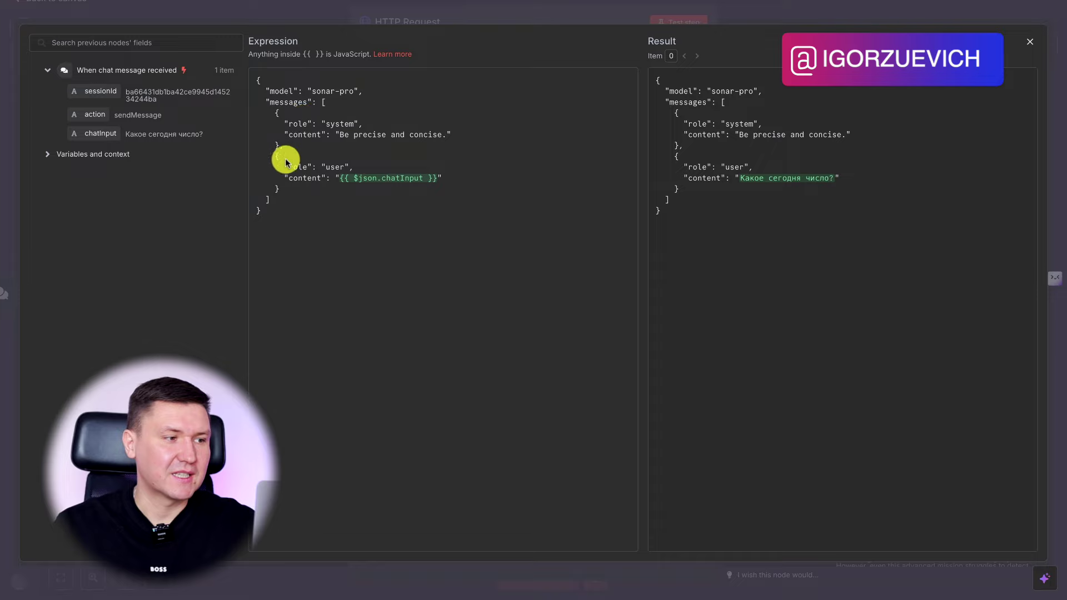
{"action": "left_click", "coordinate": [792, 8]}
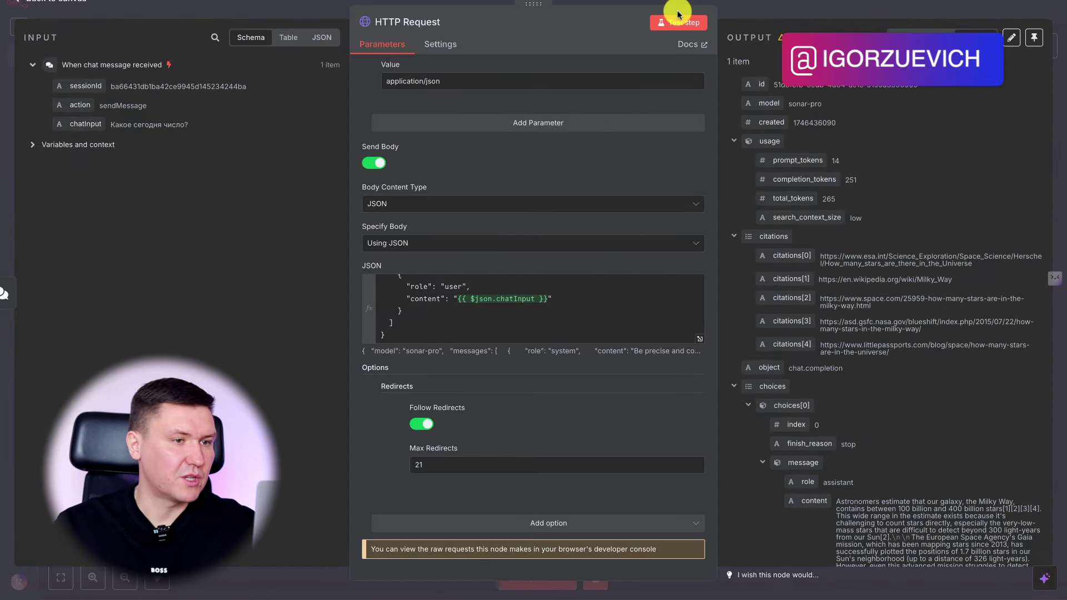
{"action": "scroll", "coordinate": [885, 315], "scroll_direction": "down", "scroll_amount": 2}
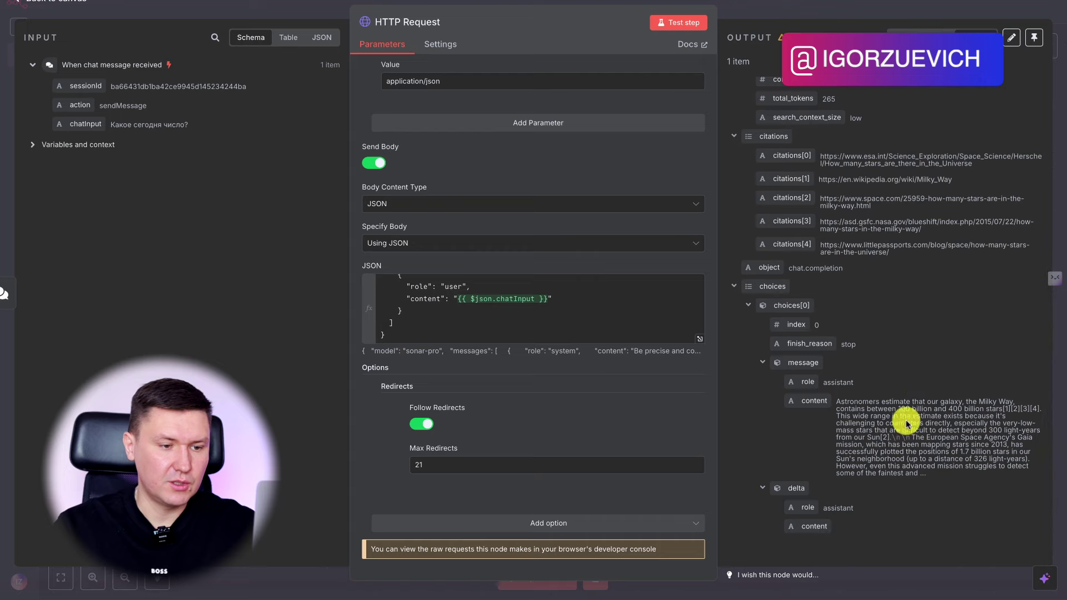
{"action": "scroll", "coordinate": [907, 422], "scroll_direction": "up", "scroll_amount": 2}
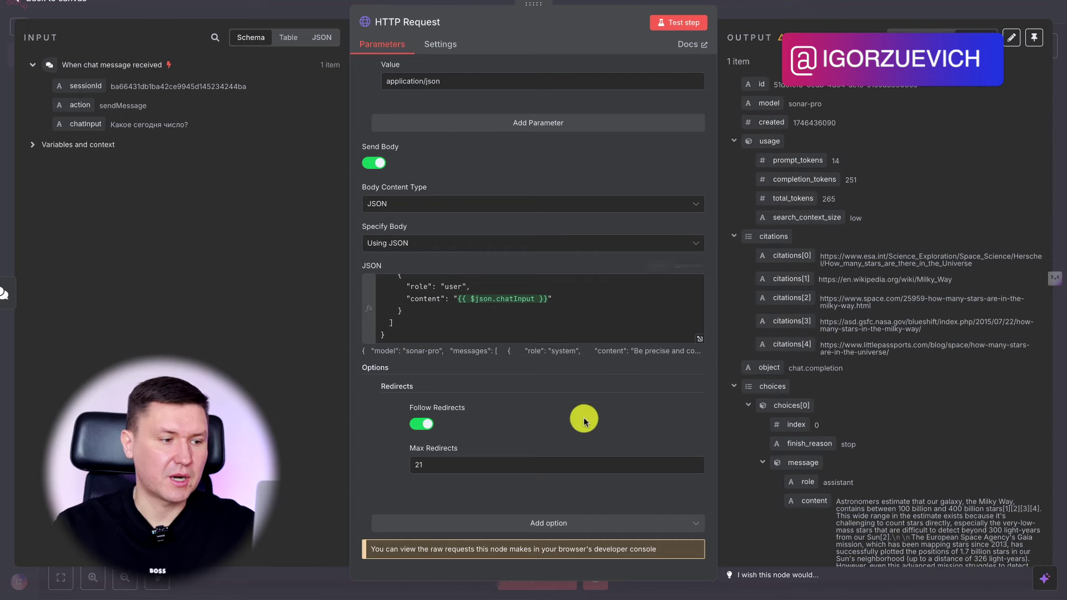
Step: Test the HTTP Request node with the chatInput expression and read the message content in its output
{"action": "left_click", "coordinate": [669, 30]}
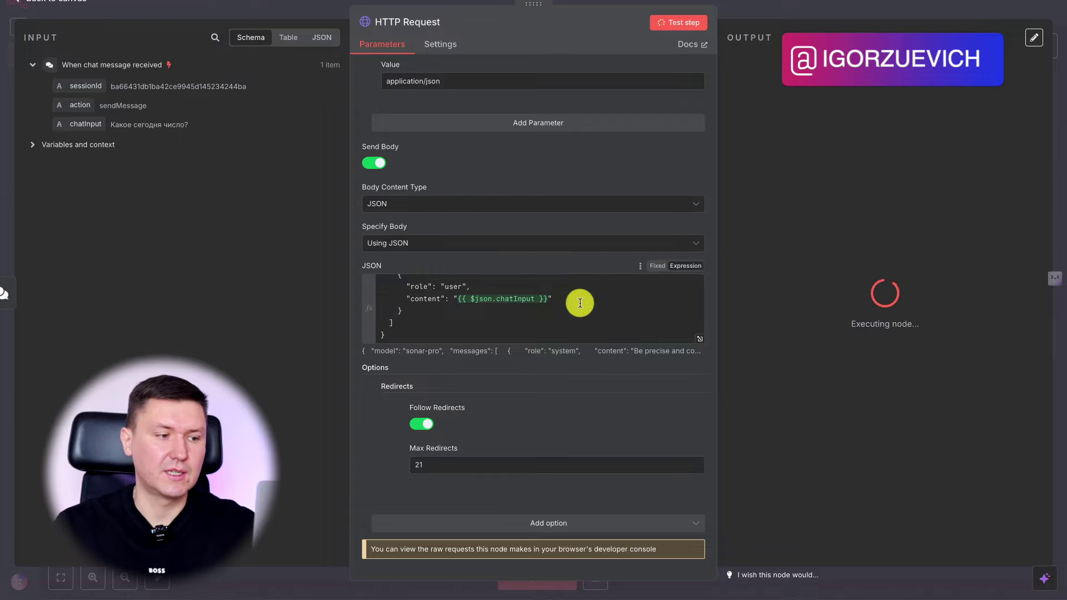
{"action": "scroll", "coordinate": [578, 306], "scroll_direction": "up", "scroll_amount": 5}
{"action": "scroll", "coordinate": [889, 261], "scroll_direction": "down", "scroll_amount": 3}
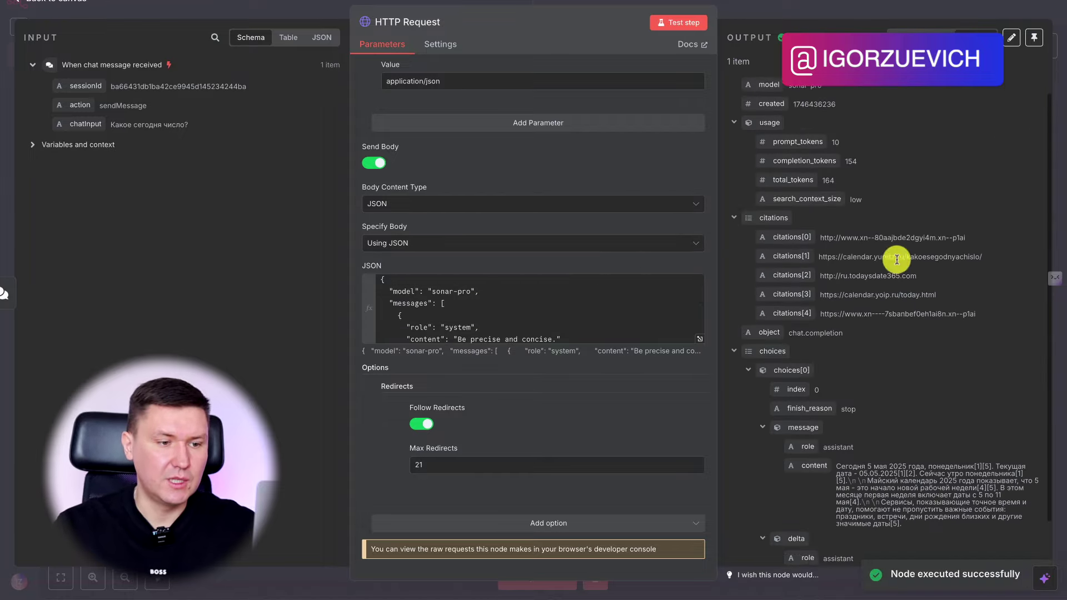
{"action": "left_click_drag", "start_coordinate": [851, 422], "coordinate": [946, 417]}
{"action": "left_click", "coordinate": [904, 418]}
{"action": "left_click_drag", "start_coordinate": [868, 417], "coordinate": [996, 424]}
{"action": "left_click", "coordinate": [947, 424]}
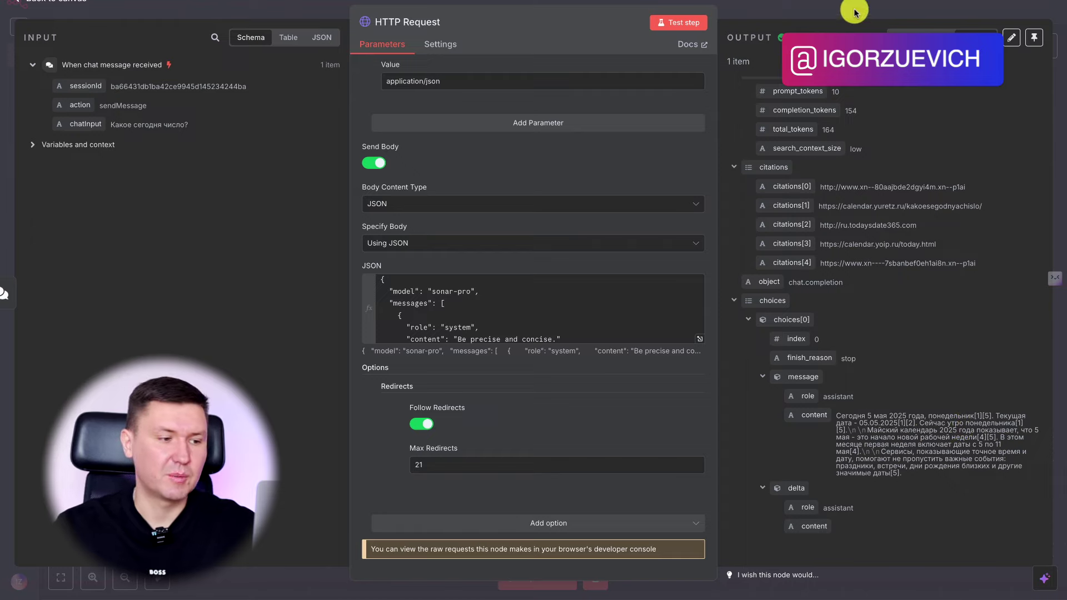
Step: Switch to the Perplexity Sonar documentation and look through the Initial Setup guide around the example API call
{"action": "scroll", "coordinate": [605, 318], "scroll_direction": "down", "scroll_amount": 2}
{"action": "left_click", "coordinate": [551, 307]}
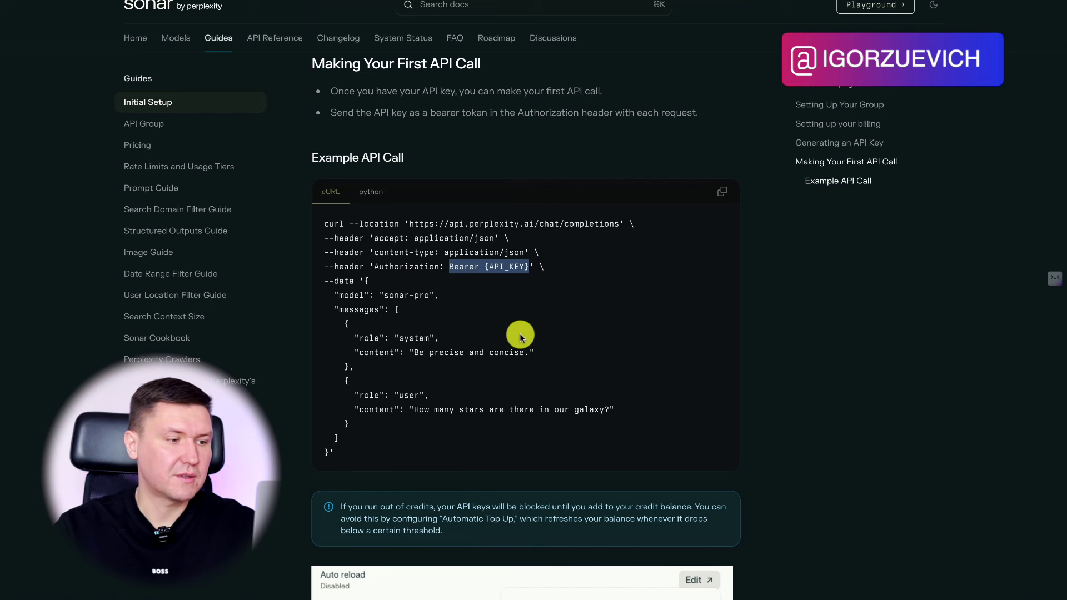
{"action": "scroll", "coordinate": [512, 339], "scroll_direction": "down", "scroll_amount": 5}
{"action": "scroll", "coordinate": [519, 333], "scroll_direction": "up", "scroll_amount": 10}
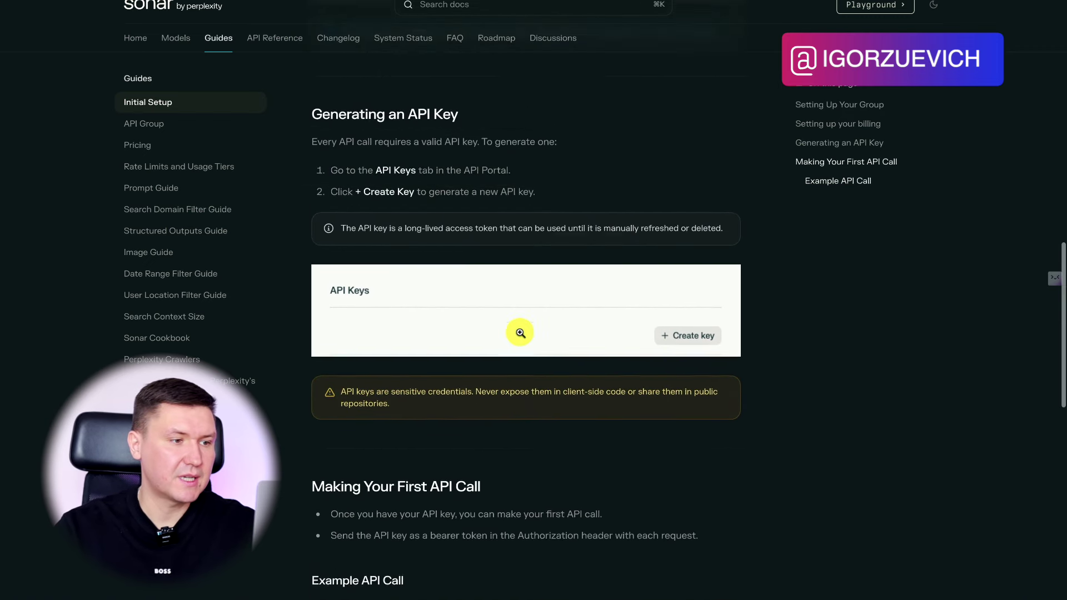
{"action": "scroll", "coordinate": [519, 333], "scroll_direction": "up", "scroll_amount": 10}
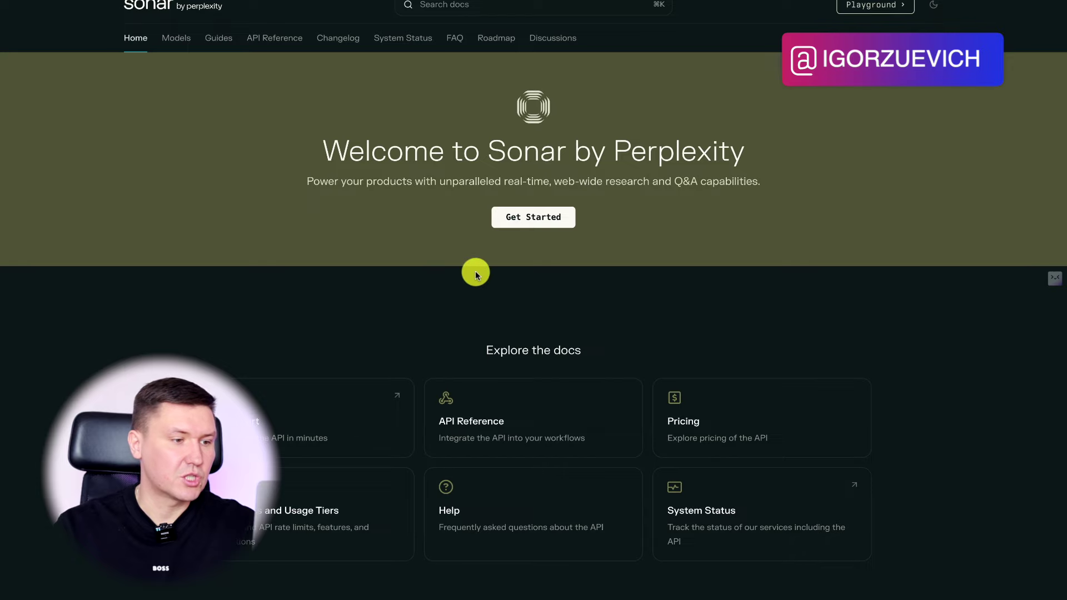
Step: Open the API Reference for Chat Completions and examine its body parameters, from model and messages through web_search_options
{"action": "left_click", "coordinate": [510, 431]}
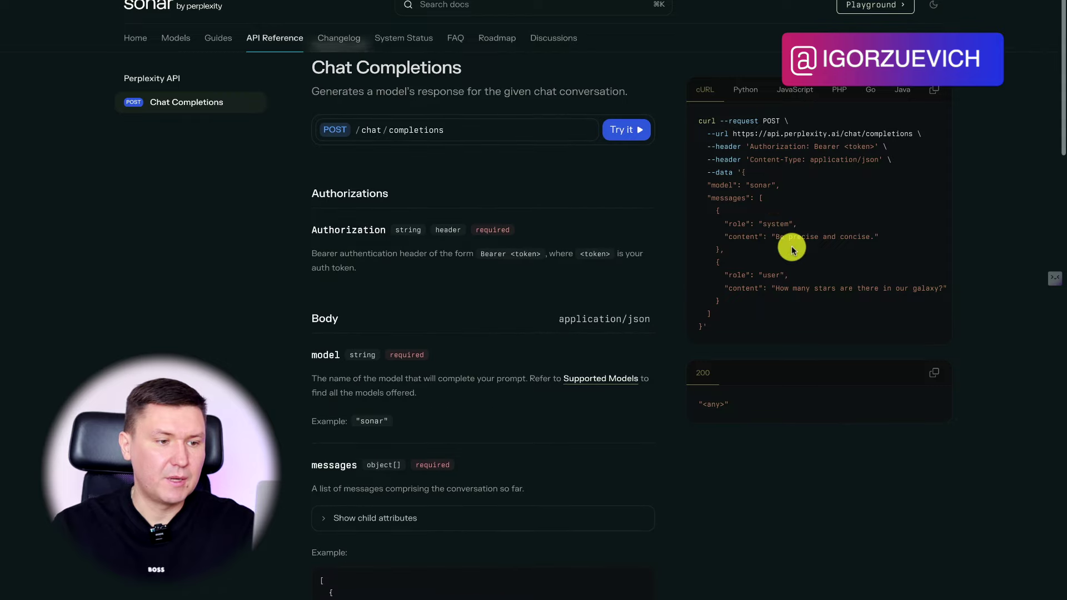
{"action": "scroll", "coordinate": [791, 246], "scroll_direction": "down", "scroll_amount": 2}
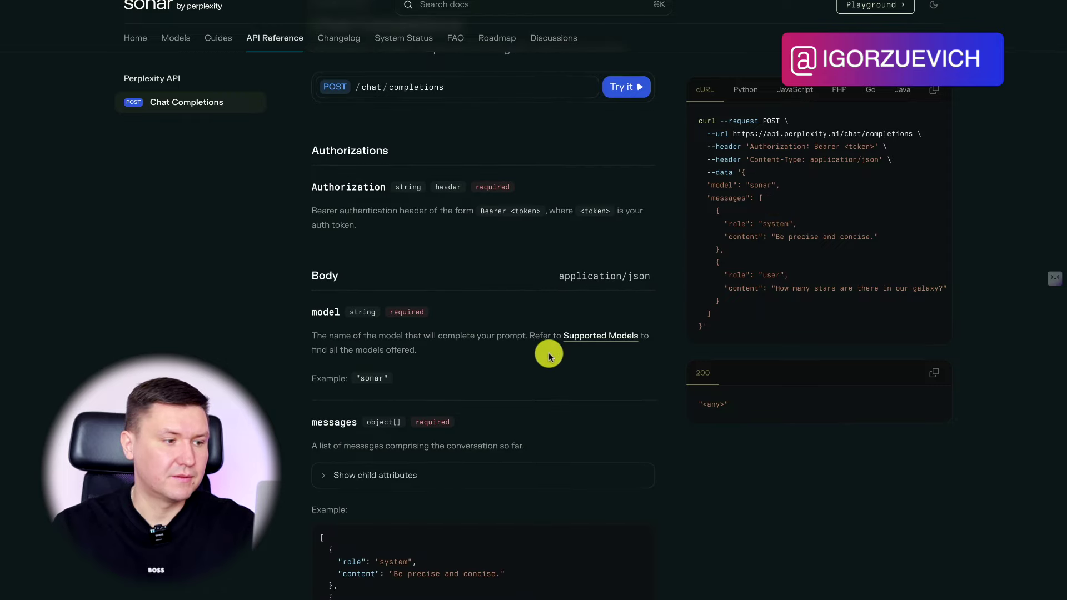
{"action": "scroll", "coordinate": [548, 352], "scroll_direction": "down", "scroll_amount": 2}
{"action": "scroll", "coordinate": [604, 362], "scroll_direction": "down", "scroll_amount": 5}
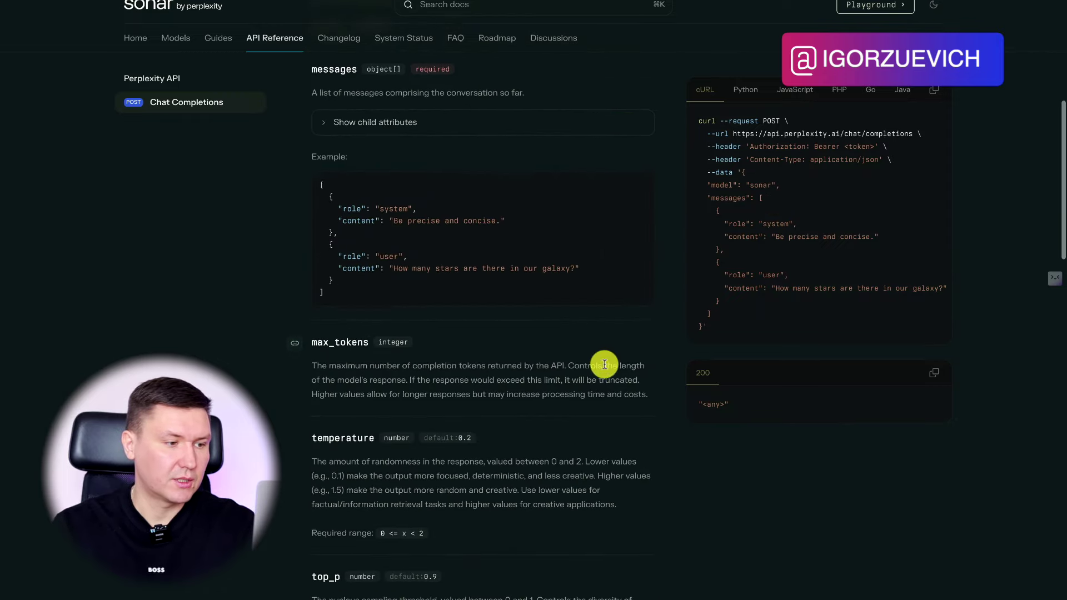
{"action": "scroll", "coordinate": [380, 268], "scroll_direction": "down", "scroll_amount": 18}
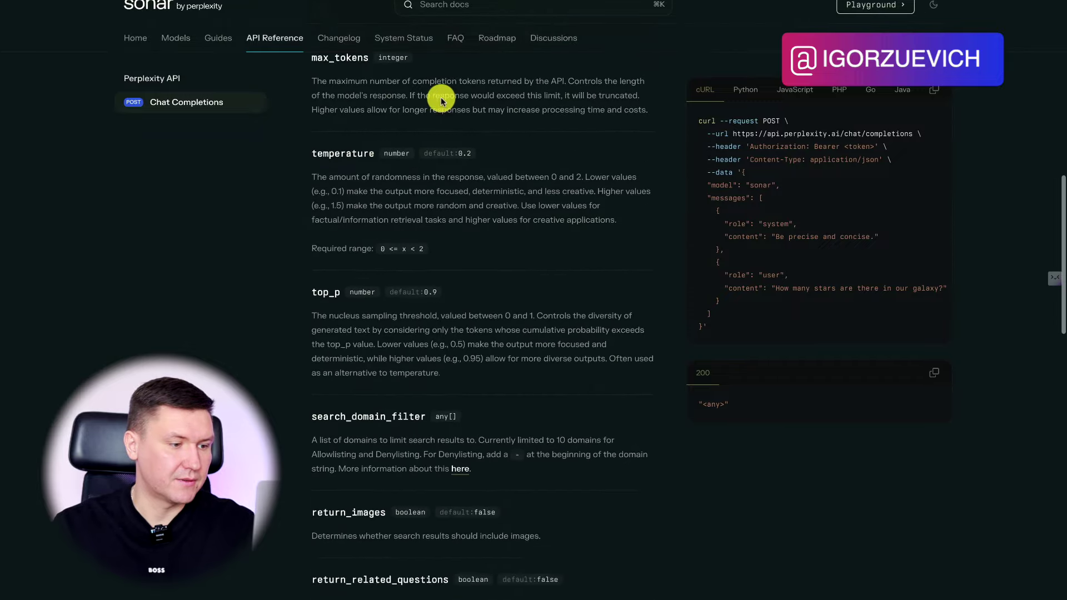
{"action": "scroll", "coordinate": [428, 154], "scroll_direction": "down", "scroll_amount": 5}
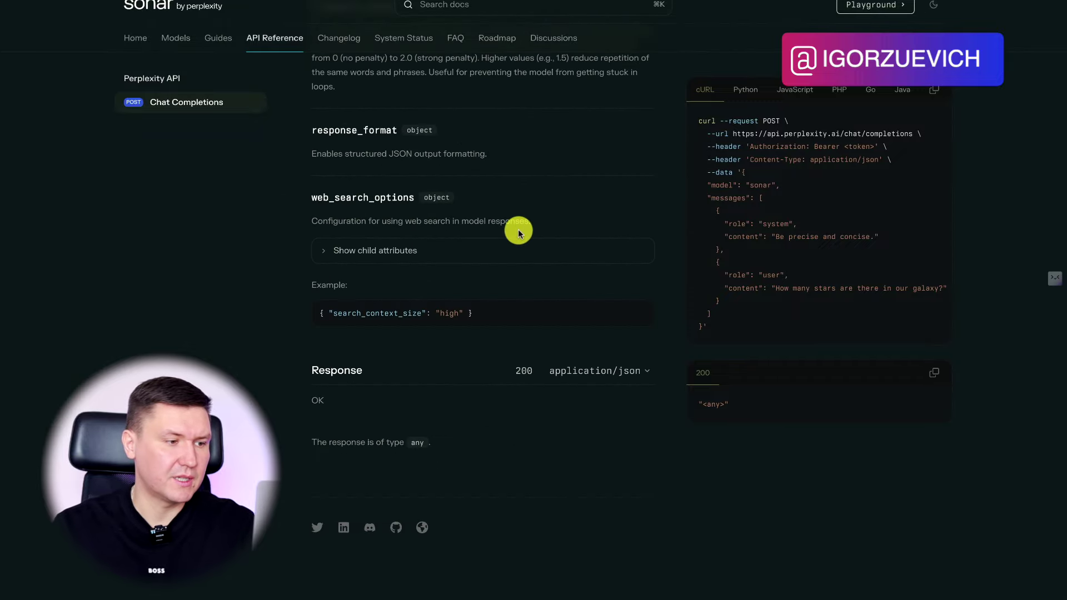
{"action": "scroll", "coordinate": [517, 231], "scroll_direction": "up", "scroll_amount": 16}
{"action": "scroll", "coordinate": [518, 231], "scroll_direction": "up", "scroll_amount": 10}
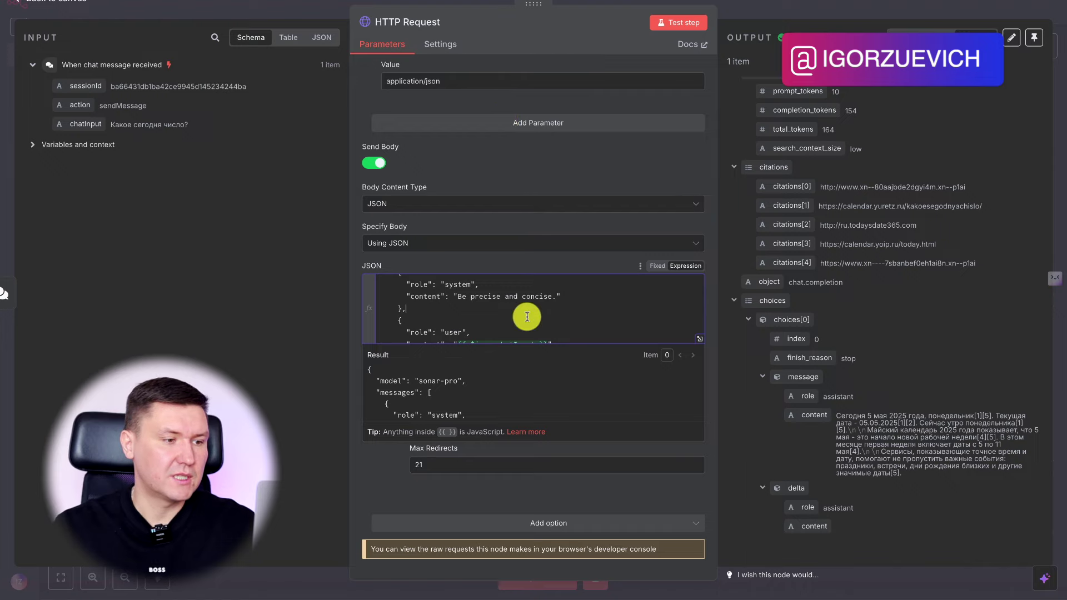
Step: Switch back to n8n, check the user message in the request's JSON body, and return to the workflow canvas
{"action": "left_click", "coordinate": [547, 189]}
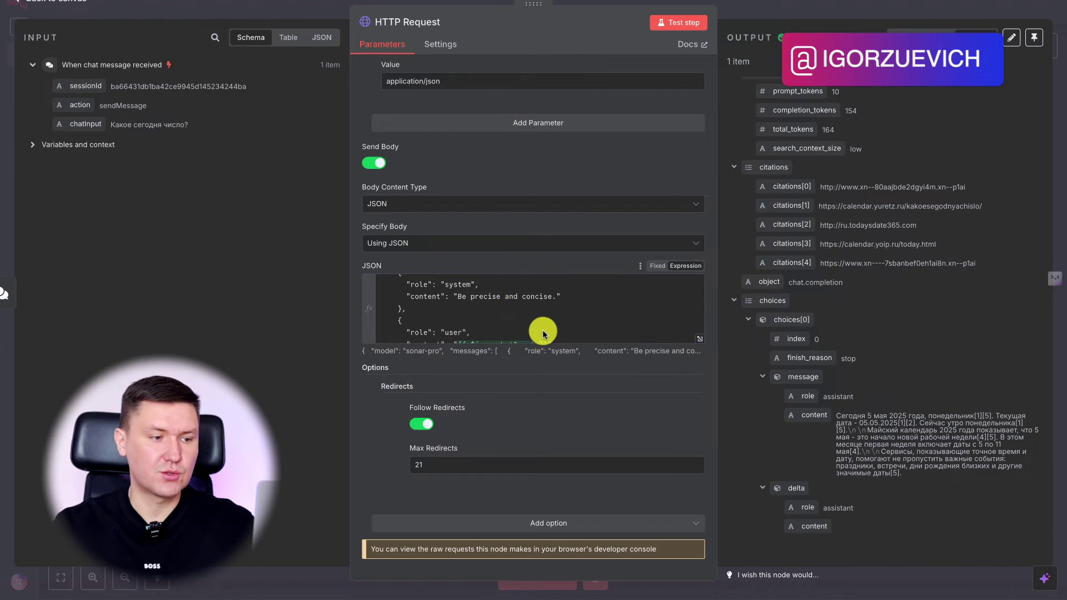
{"action": "scroll", "coordinate": [543, 333], "scroll_direction": "down", "scroll_amount": 2}
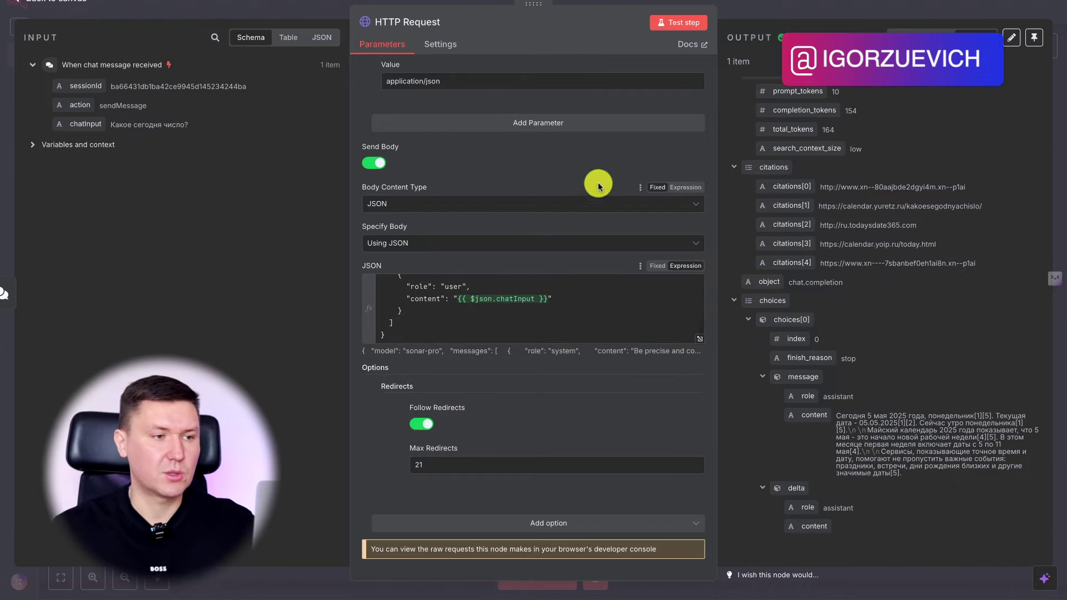
{"action": "left_click", "coordinate": [769, 16]}
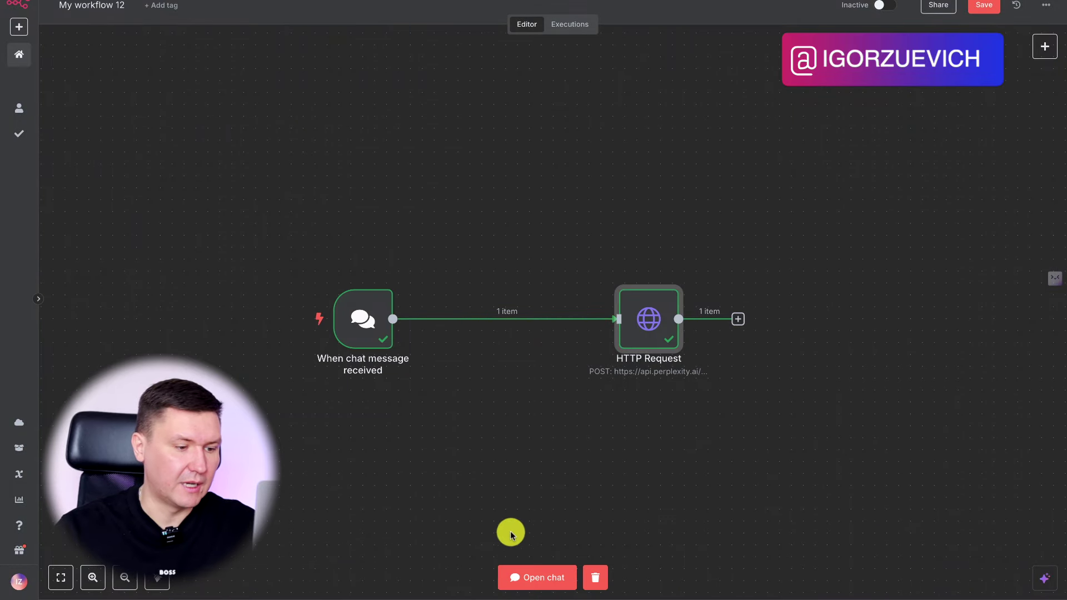
Step: Send the test message "Какое сегодня число?" in the workflow chat and close the chat after the reply
{"action": "left_click", "coordinate": [547, 577]}
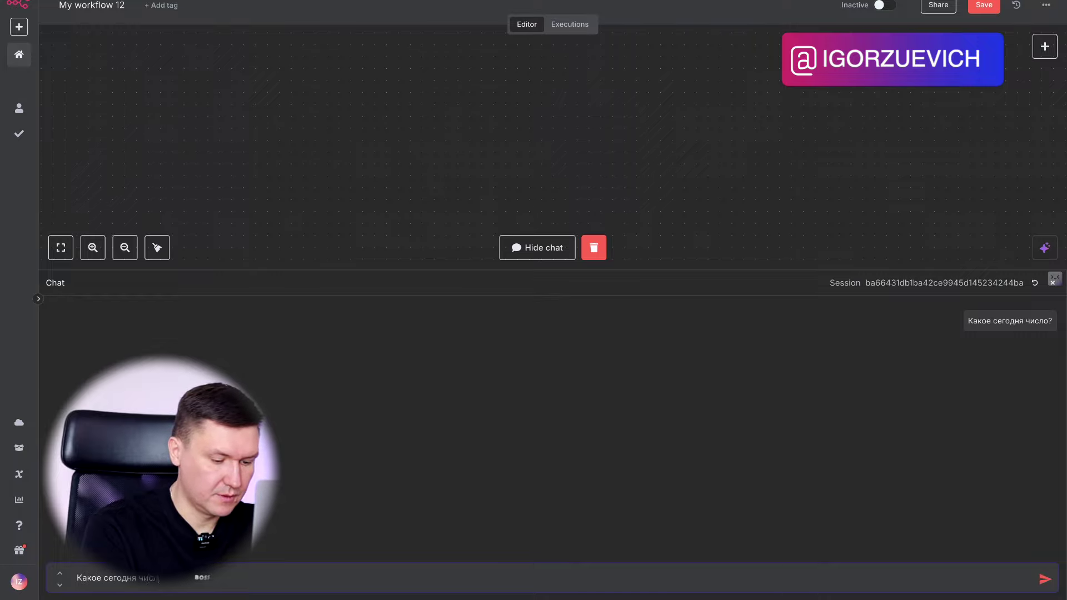
{"action": "key", "text": "Return"}
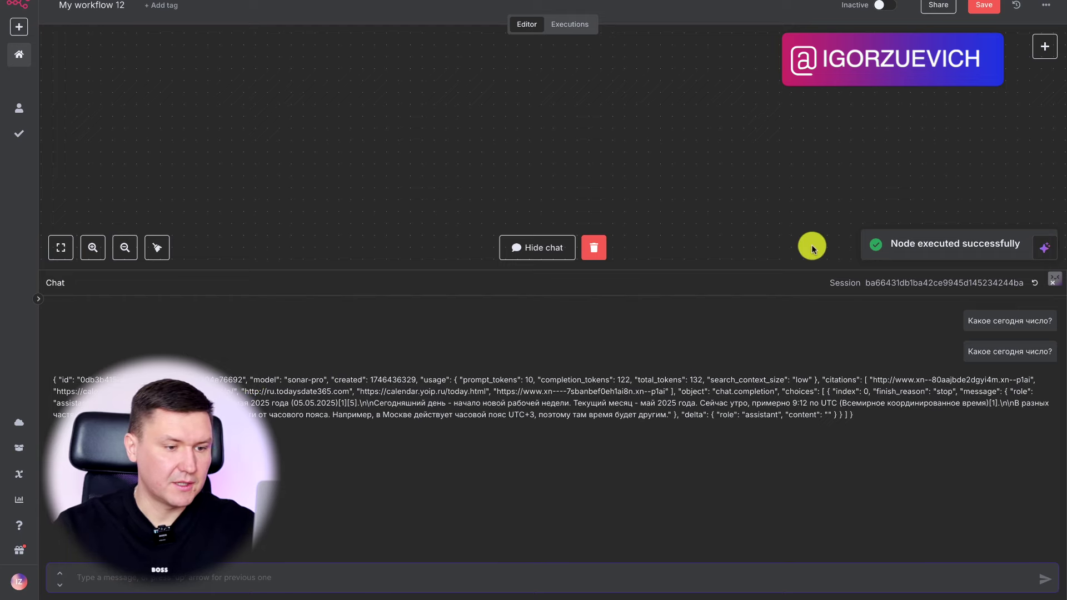
{"action": "mouse_move", "coordinate": [1052, 286]}
{"action": "scroll", "coordinate": [911, 191], "scroll_direction": "down", "scroll_amount": 3}
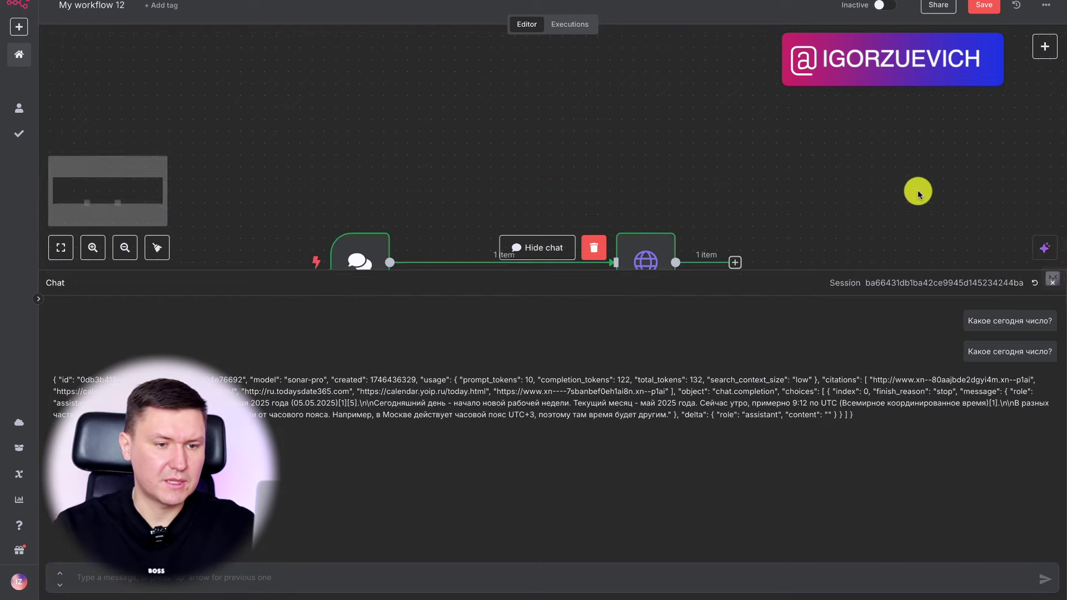
{"action": "left_click_drag", "start_coordinate": [1051, 279], "coordinate": [1054, 115]}
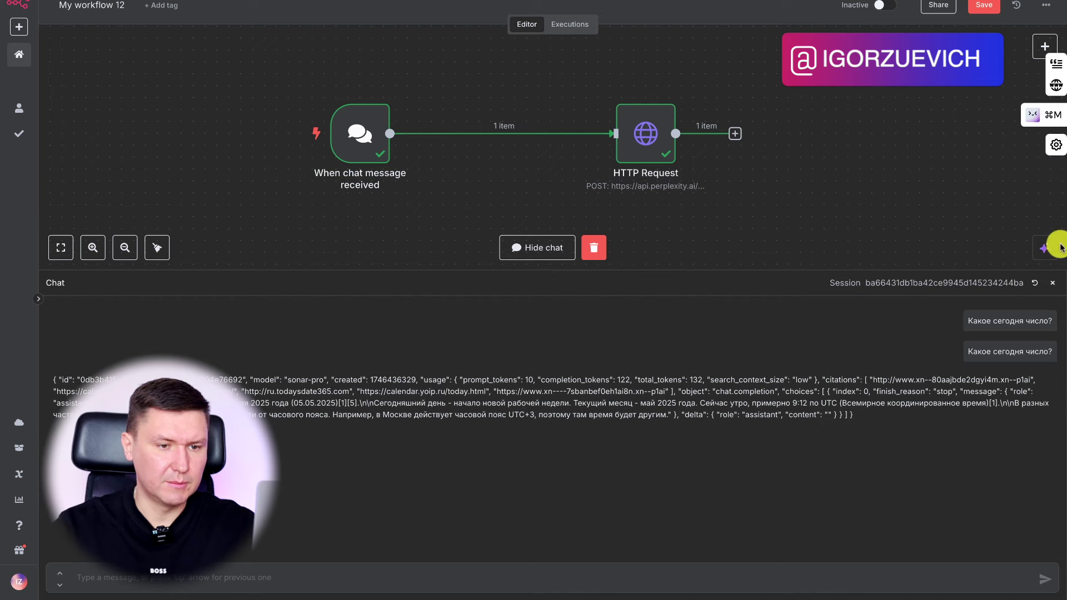
{"action": "left_click", "coordinate": [1053, 284]}
Step: Add an Edit Fields (Set) node after the HTTP Request node, keeping its mode at Manual Mapping
{"action": "left_click", "coordinate": [735, 134]}
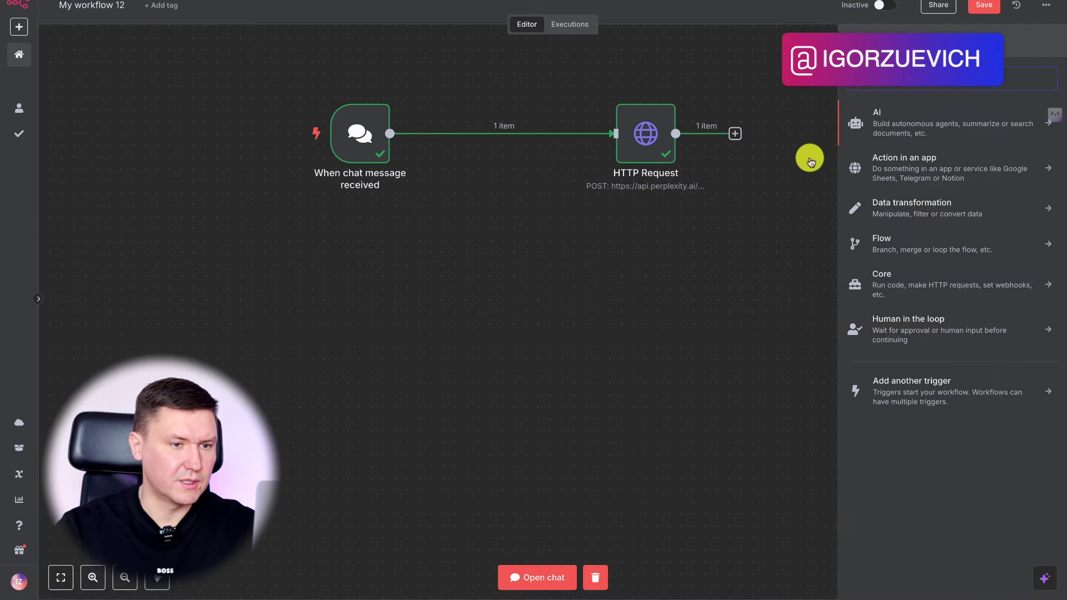
{"action": "type", "text": "ы"}
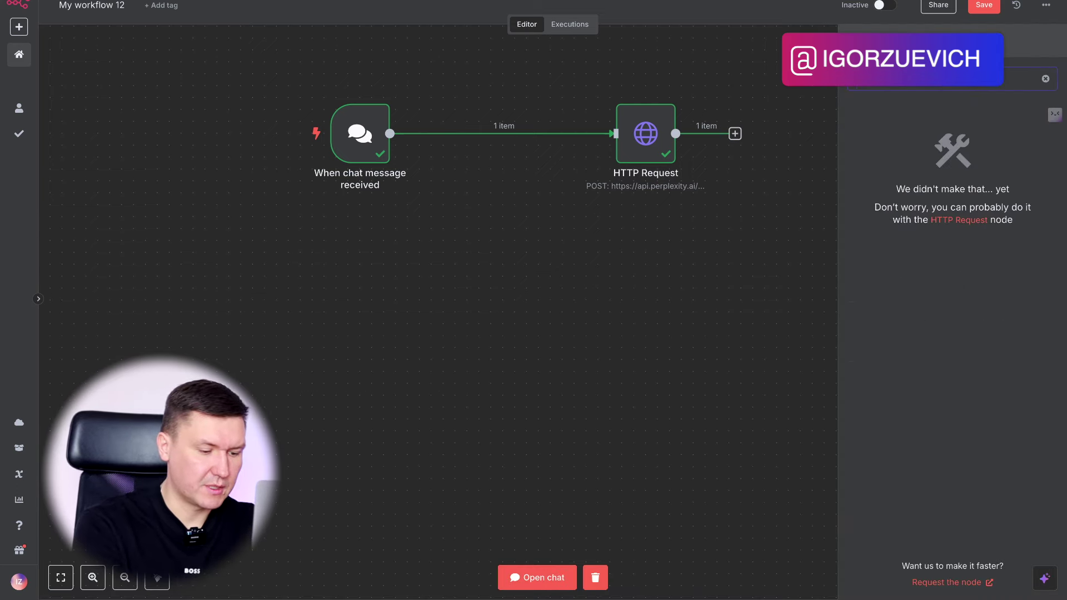
{"action": "key", "text": "BackSpace"}
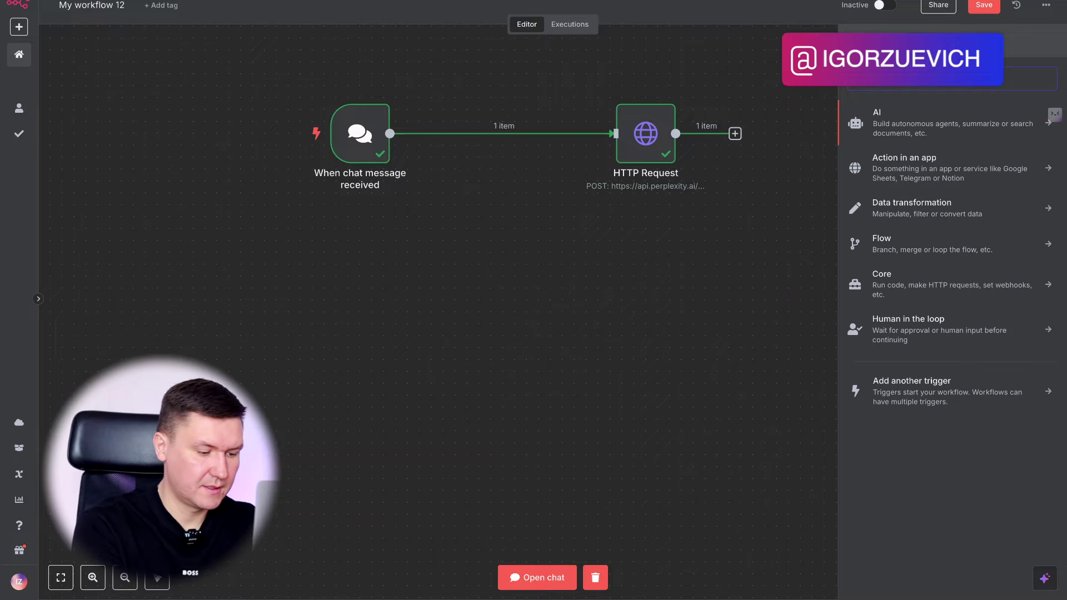
{"action": "type", "text": "edit"}
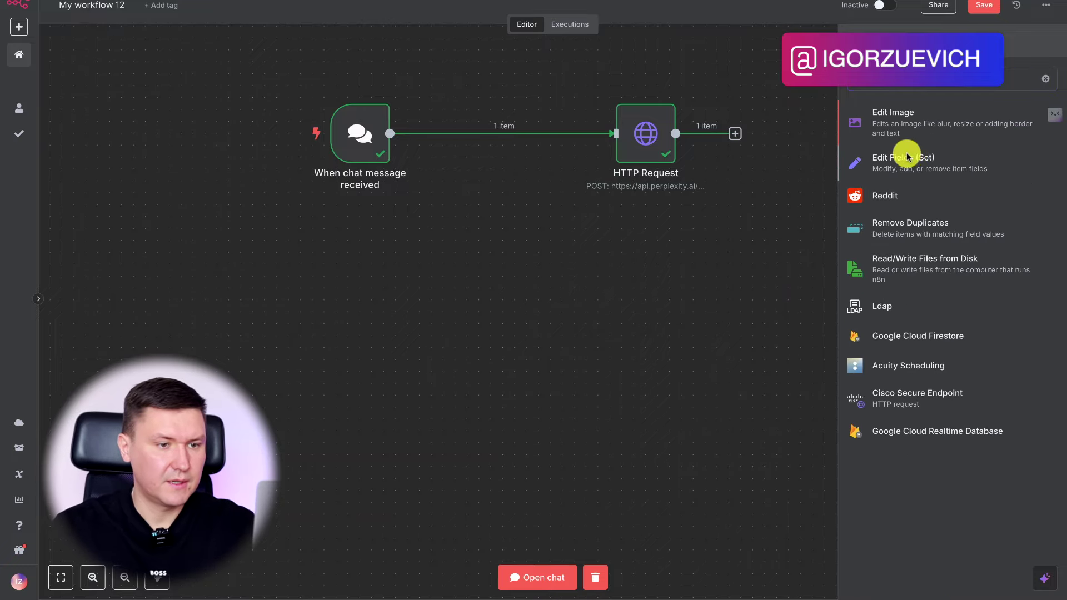
{"action": "left_click", "coordinate": [907, 157]}
{"action": "left_click", "coordinate": [448, 88]}
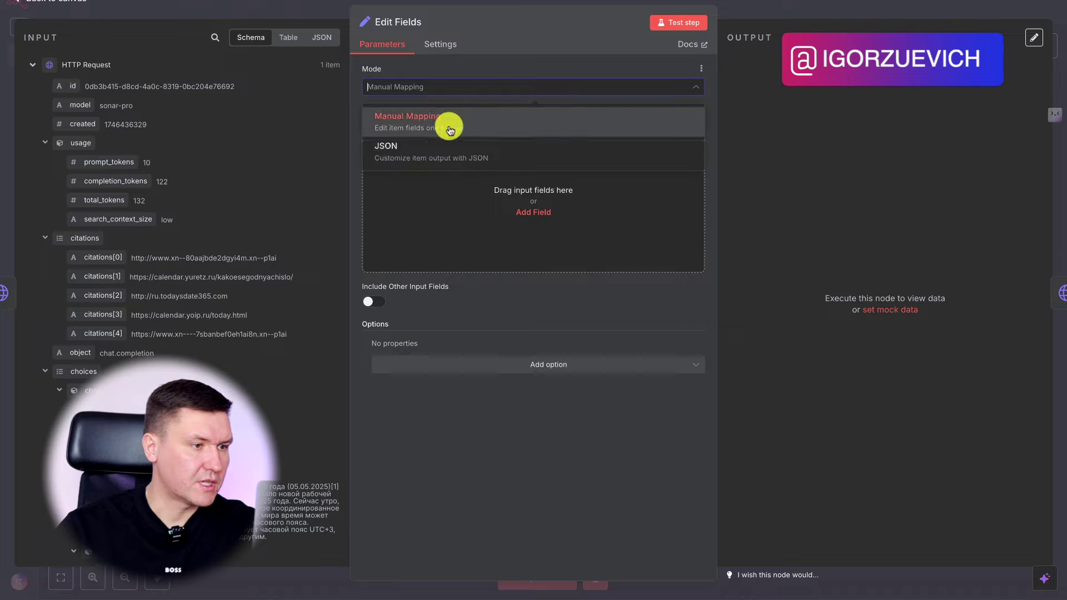
{"action": "left_click", "coordinate": [448, 87]}
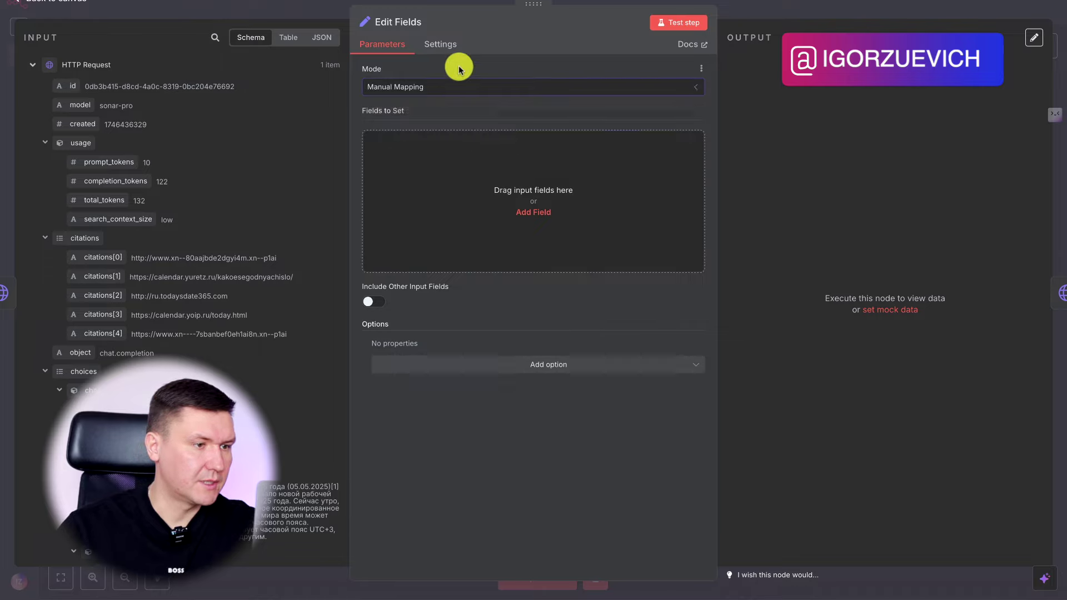
Step: Add a string field named text with the value {{ $json.choices[0].message.content }} to Edit Fields, and test the node
{"action": "left_click", "coordinate": [511, 236]}
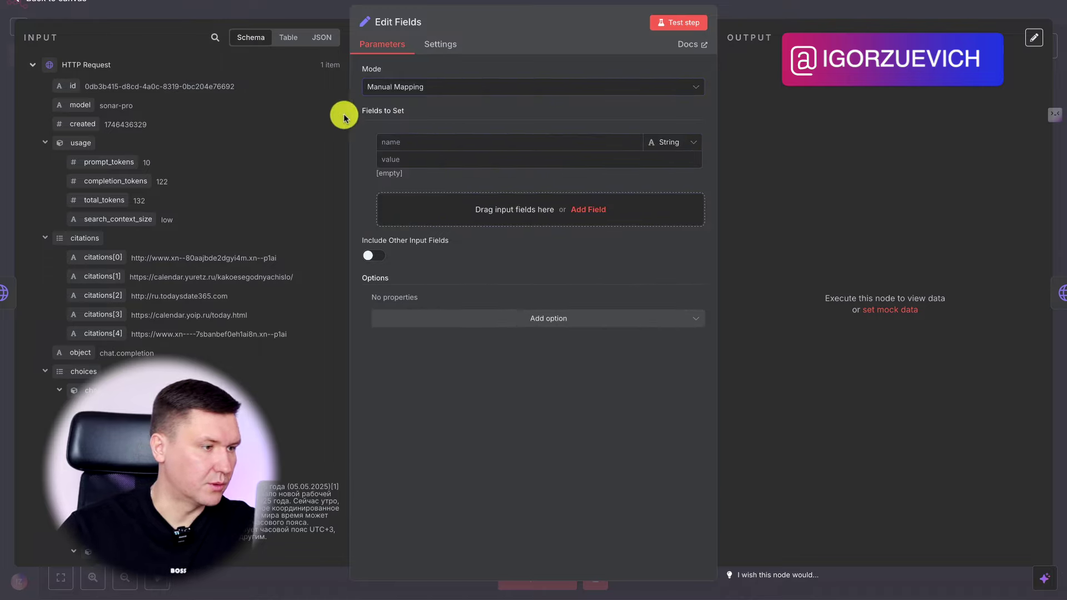
{"action": "left_click", "coordinate": [420, 143]}
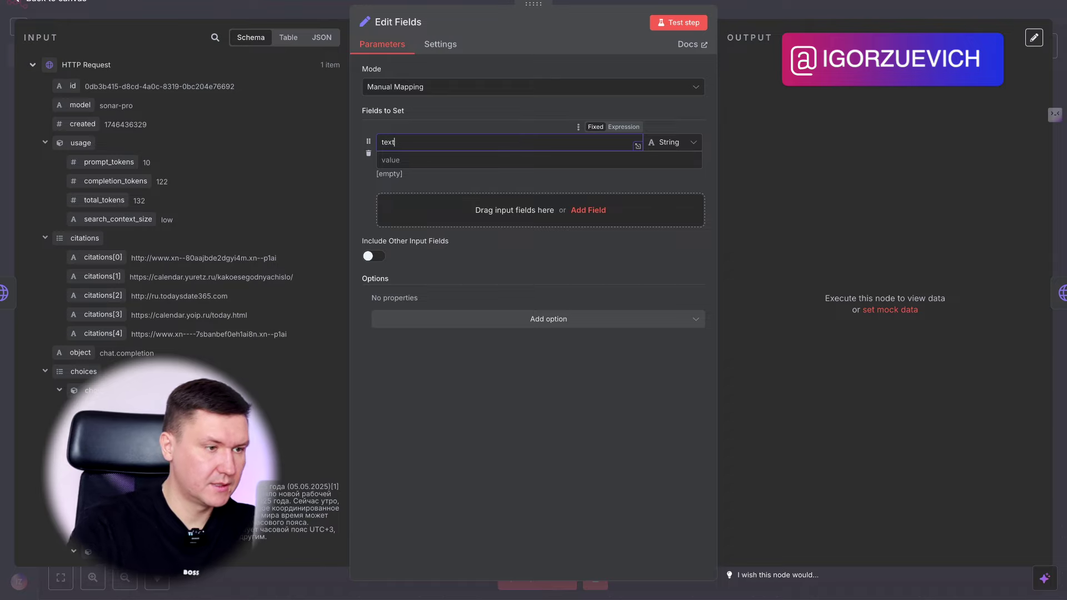
{"action": "scroll", "coordinate": [143, 148], "scroll_direction": "down", "scroll_amount": 3}
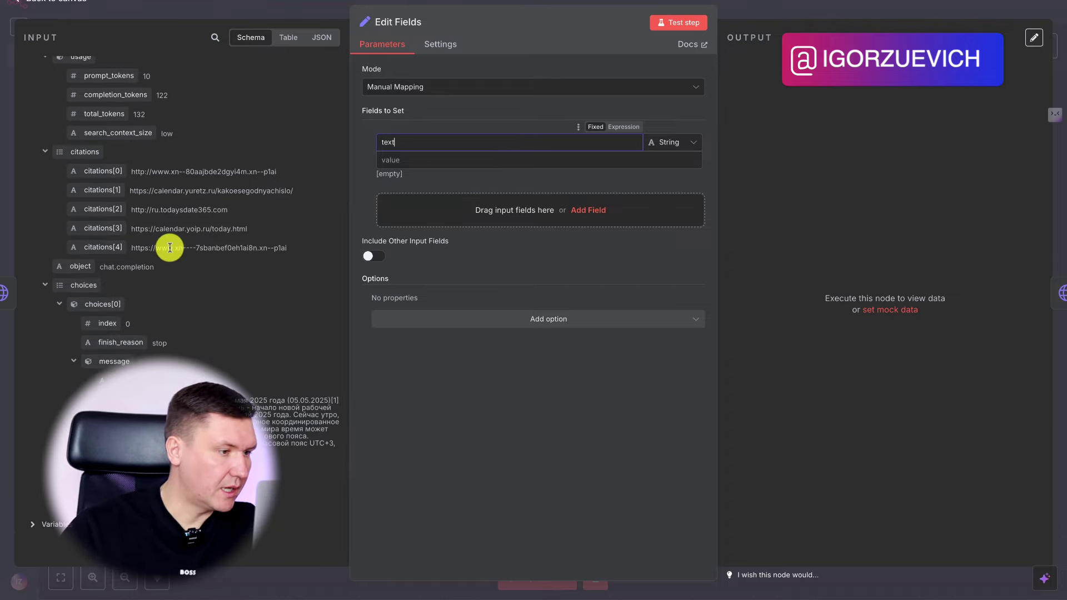
{"action": "scroll", "coordinate": [167, 245], "scroll_direction": "up", "scroll_amount": 3}
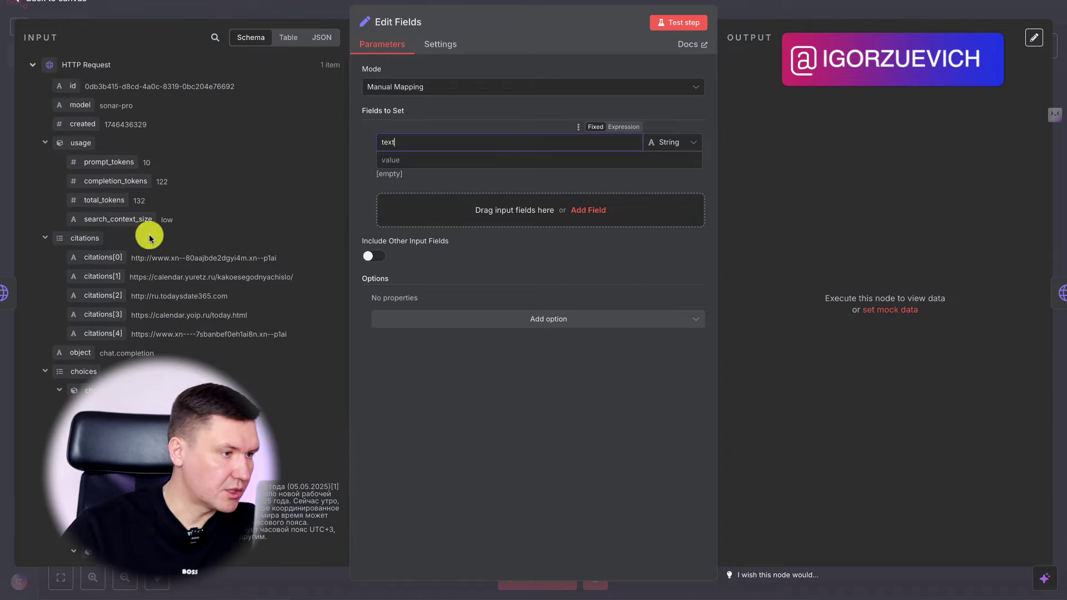
{"action": "scroll", "coordinate": [149, 239], "scroll_direction": "down", "scroll_amount": 3}
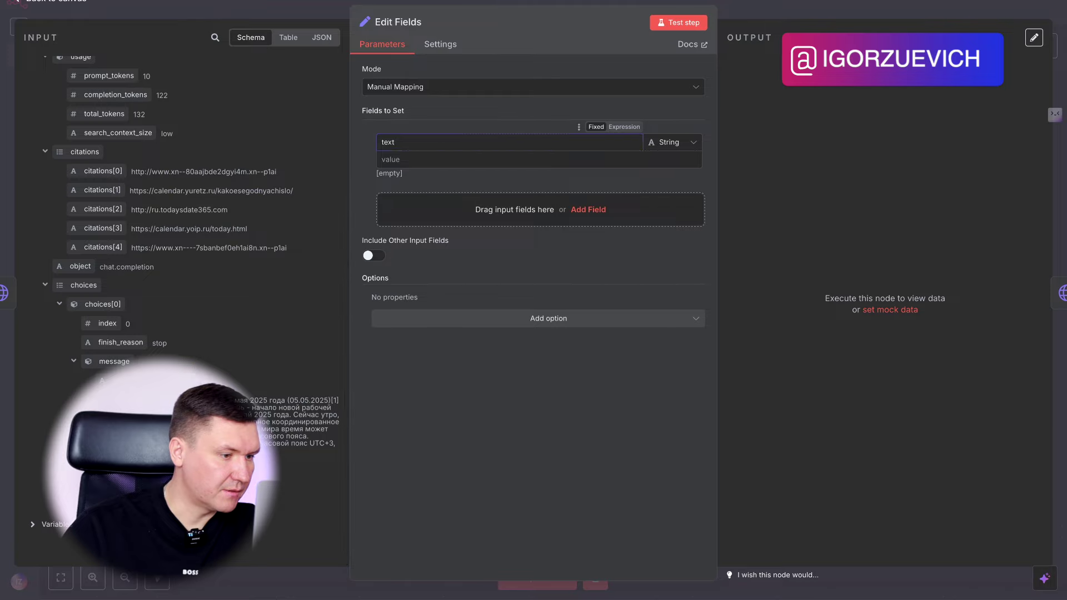
{"action": "left_click_drag", "start_coordinate": [120, 380], "coordinate": [478, 161]}
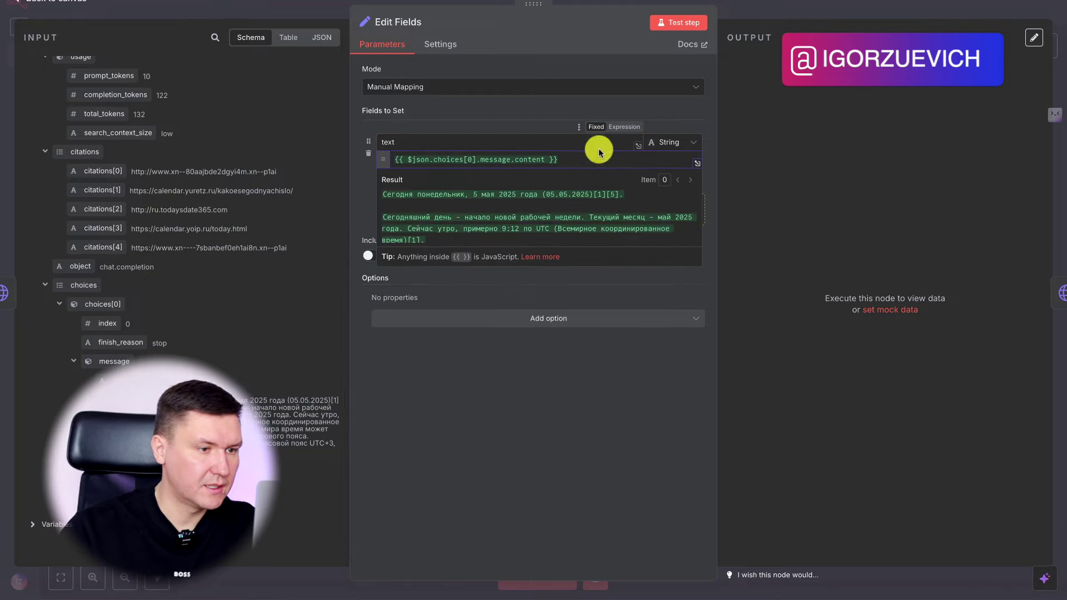
{"action": "left_click", "coordinate": [679, 22]}
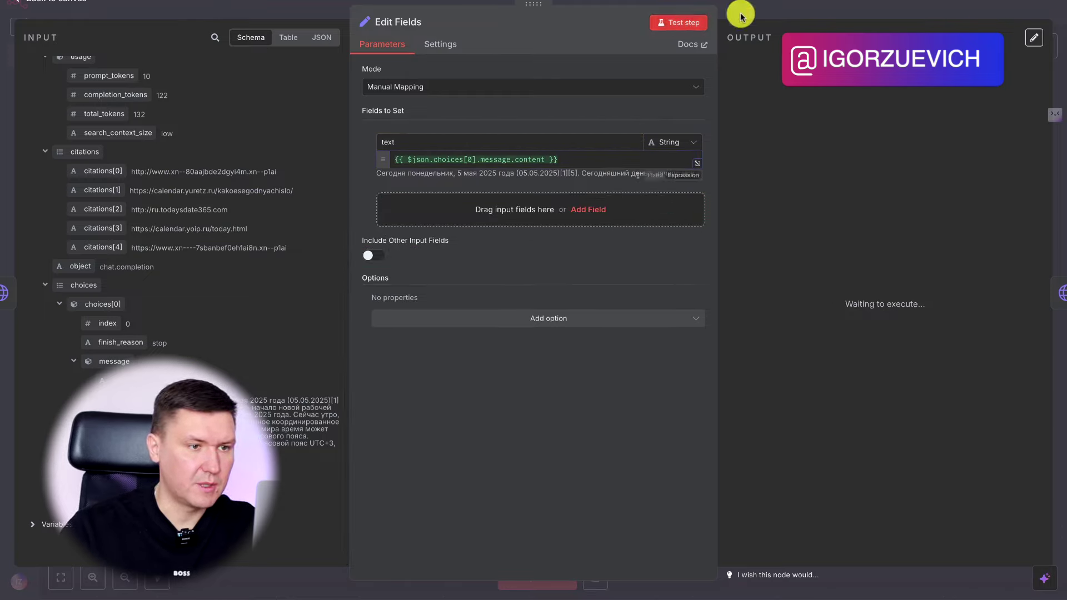
{"action": "left_click", "coordinate": [833, 16]}
Step: Resend the message "Какое сегодня число?" in the workflow chat to test the Edit Fields output, and close the chat after the reply
{"action": "left_click", "coordinate": [545, 580]}
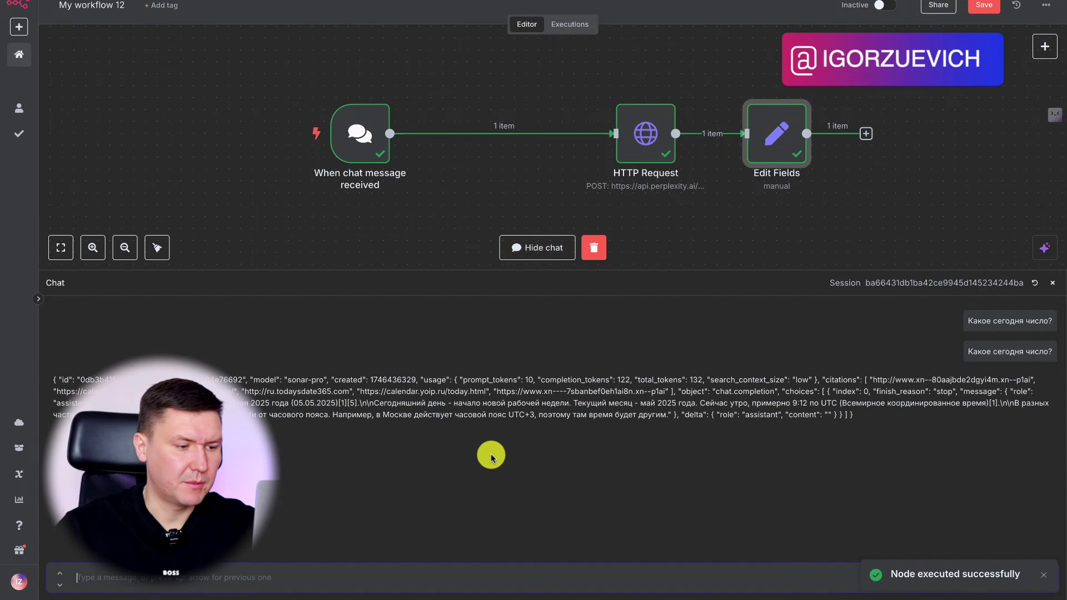
{"action": "left_click_drag", "start_coordinate": [966, 352], "coordinate": [1056, 360]}
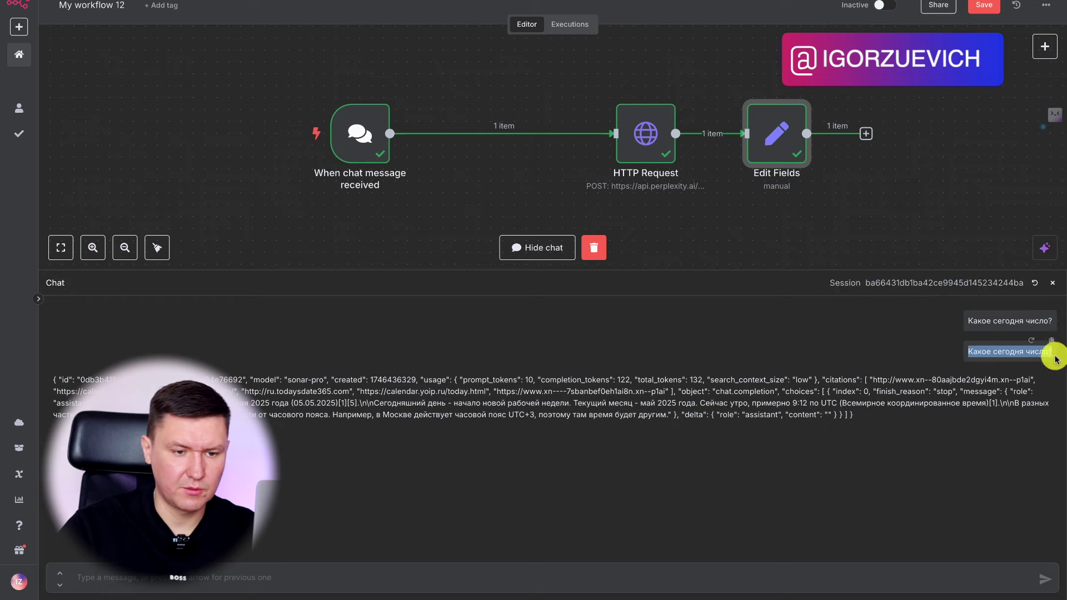
{"action": "left_click", "coordinate": [347, 573]}
{"action": "key", "text": "Return"}
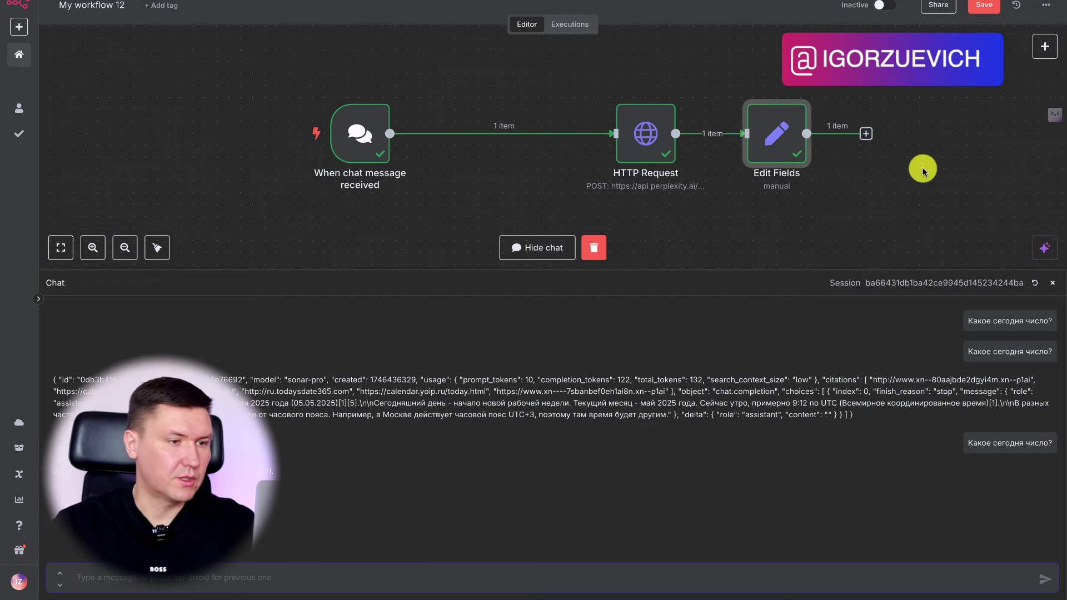
{"action": "left_click", "coordinate": [1053, 283]}
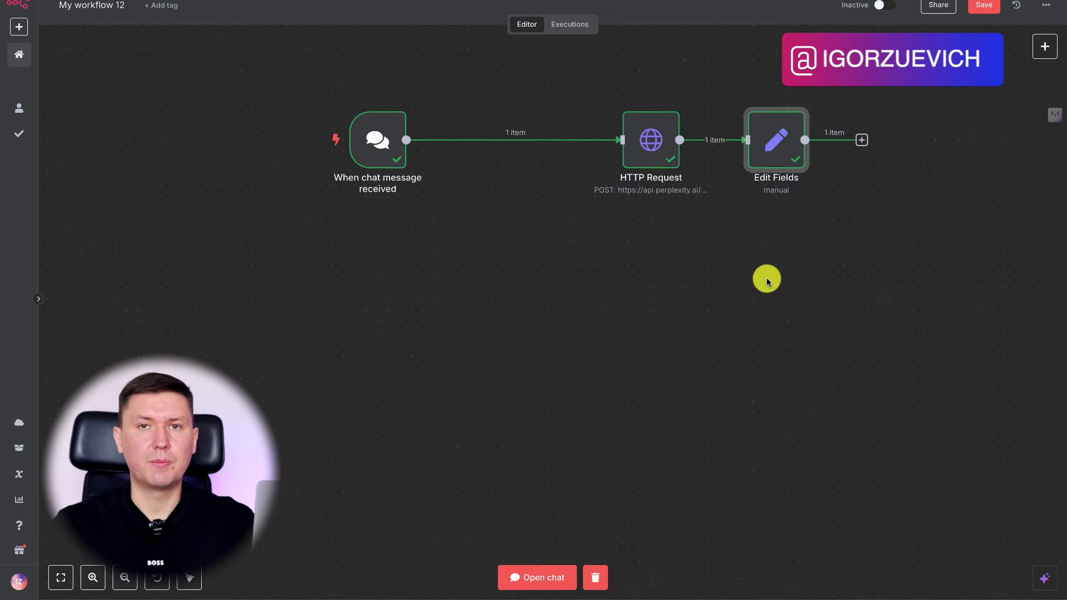
Step: Move the HTTP Request node midway between the chat trigger and Edit Fields, and open its settings
{"action": "left_click_drag", "start_coordinate": [653, 148], "coordinate": [577, 151]}
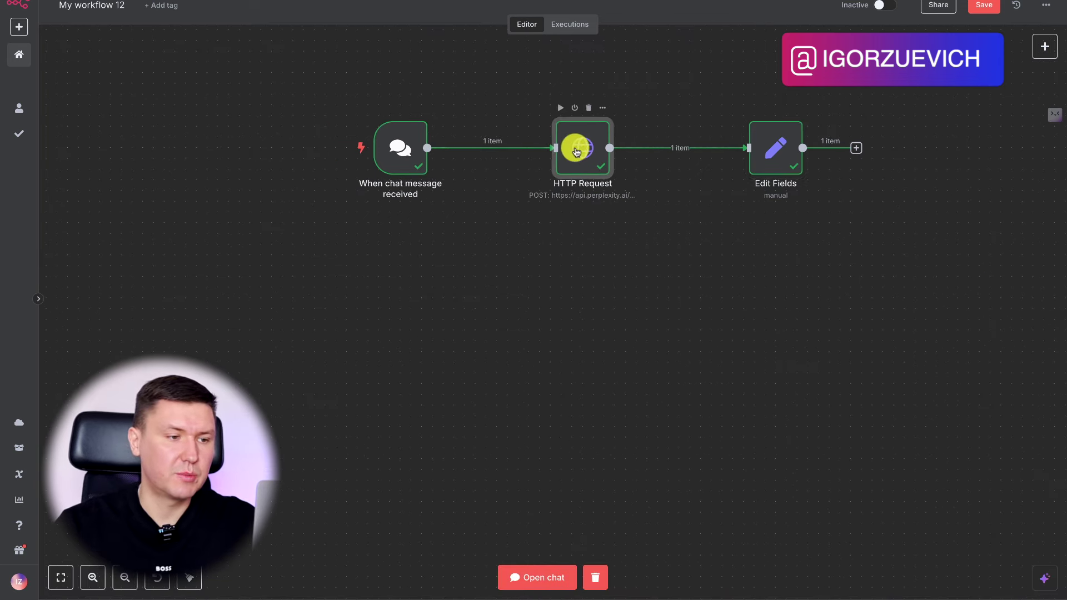
{"action": "double_click", "coordinate": [576, 152]}
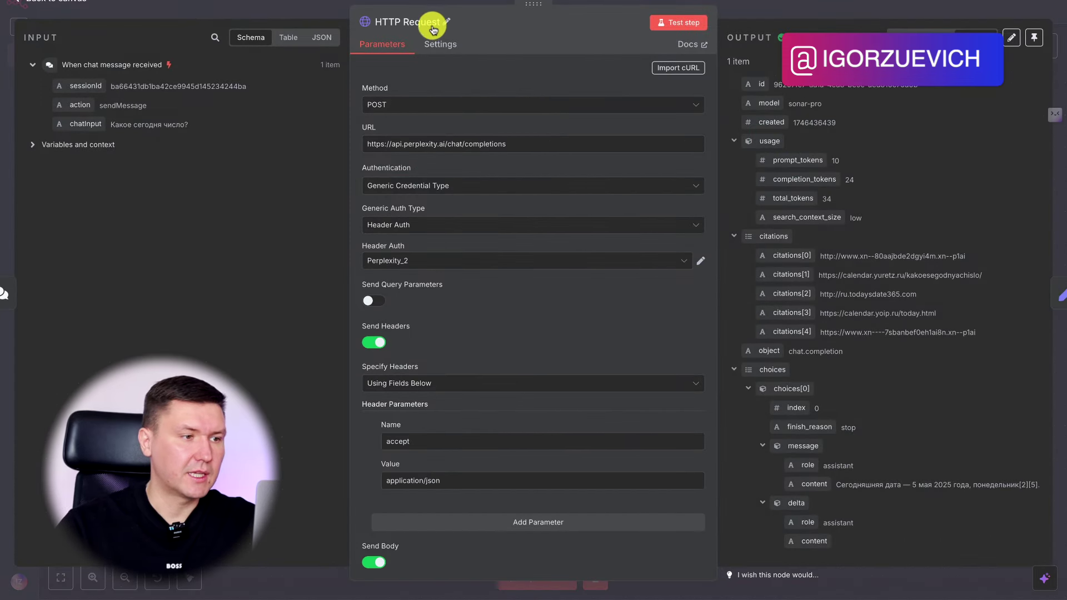
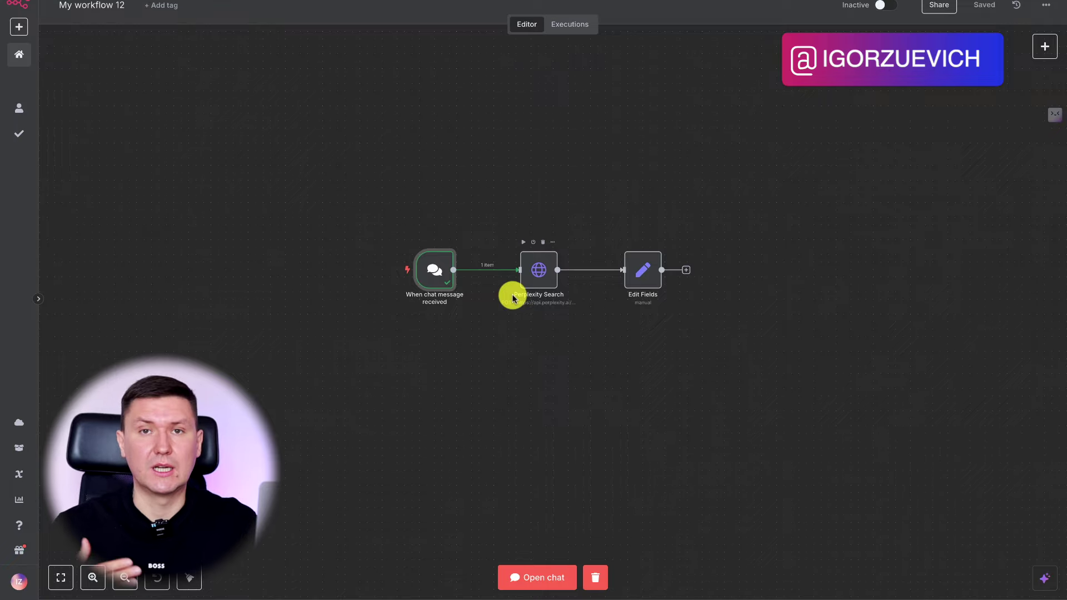
Step: Add an AI Agent node connected to the chat trigger and place it above the Perplexity Search node
{"action": "mouse_move", "coordinate": [435, 258]}
{"action": "left_mouse_down"}
{"action": "mouse_move", "coordinate": [442, 222]}
{"action": "mouse_move", "coordinate": [449, 267]}
{"action": "left_mouse_up"}
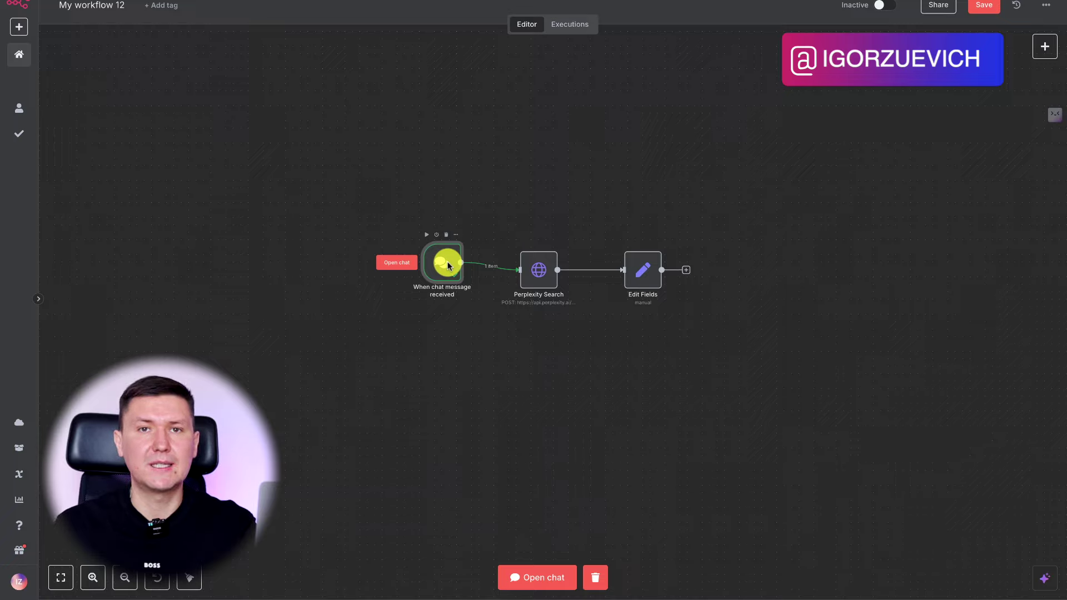
{"action": "left_click", "coordinate": [1050, 49]}
{"action": "left_click", "coordinate": [923, 114]}
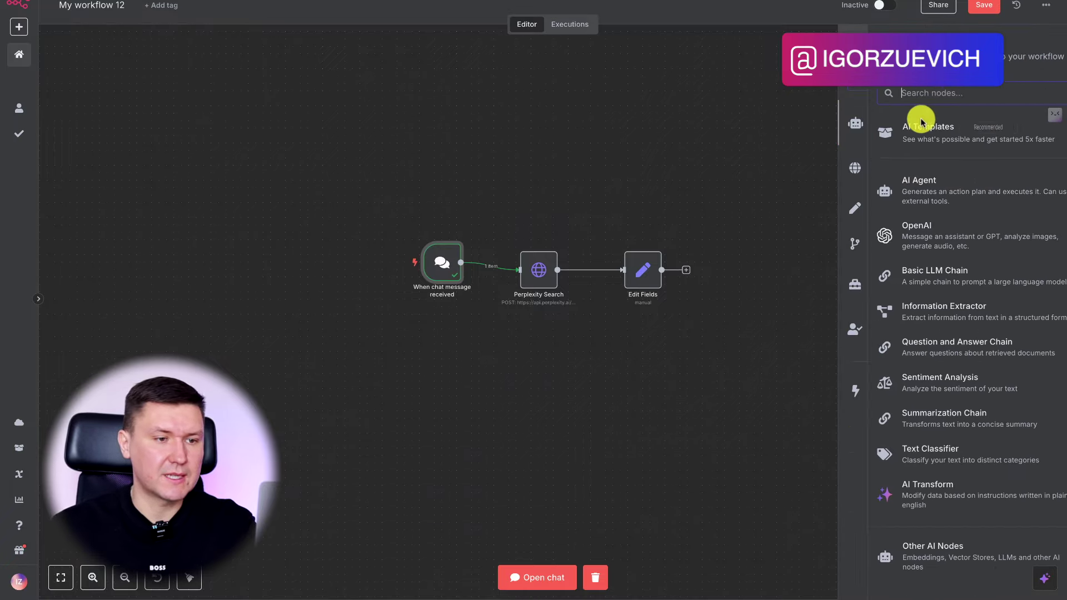
{"action": "left_click", "coordinate": [903, 188]}
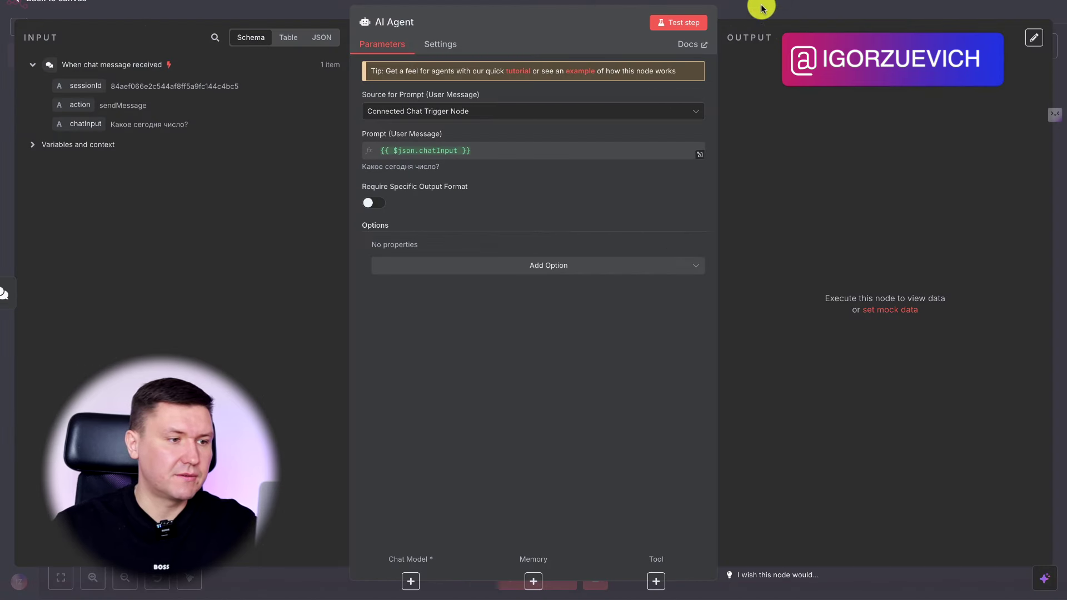
{"action": "left_click", "coordinate": [754, 21]}
{"action": "left_click_drag", "start_coordinate": [638, 252], "coordinate": [581, 118]}
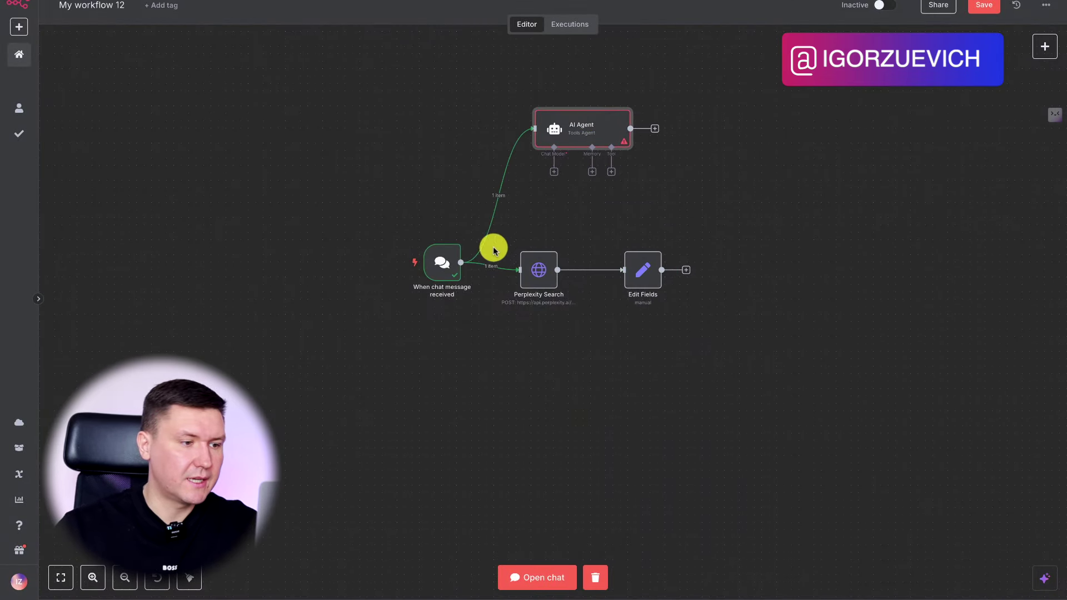
Step: Disconnect Perplexity Search from the chat trigger, separating it and Edit Fields well below the trigger and AI Agent, which are aligned in one row
{"action": "left_click_drag", "start_coordinate": [438, 269], "coordinate": [440, 161]}
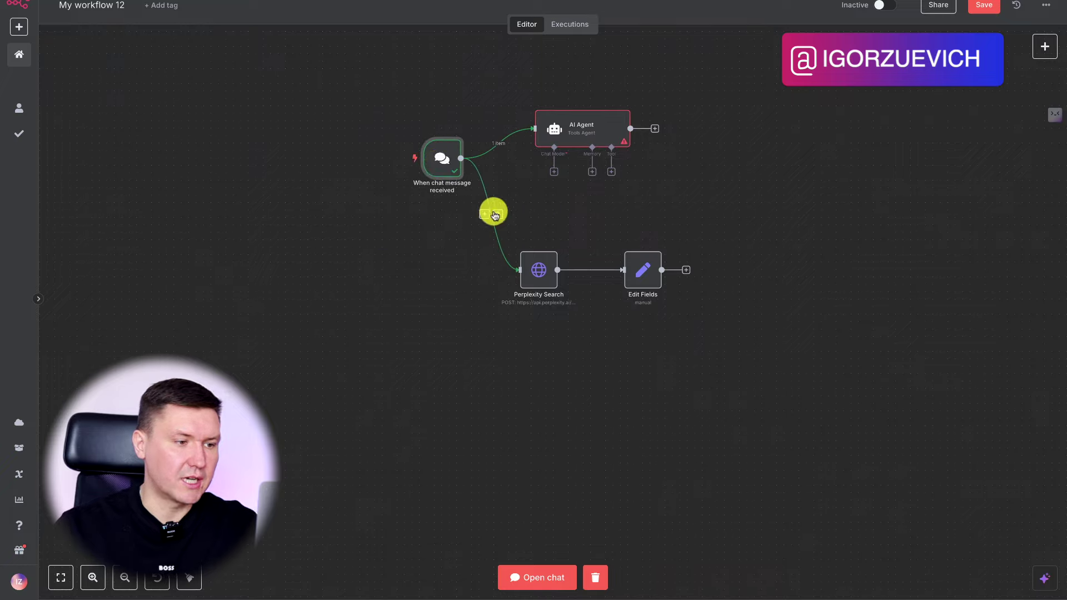
{"action": "left_click", "coordinate": [496, 211]}
{"action": "left_click_drag", "start_coordinate": [459, 240], "coordinate": [749, 370]}
{"action": "left_click_drag", "start_coordinate": [648, 267], "coordinate": [402, 453]}
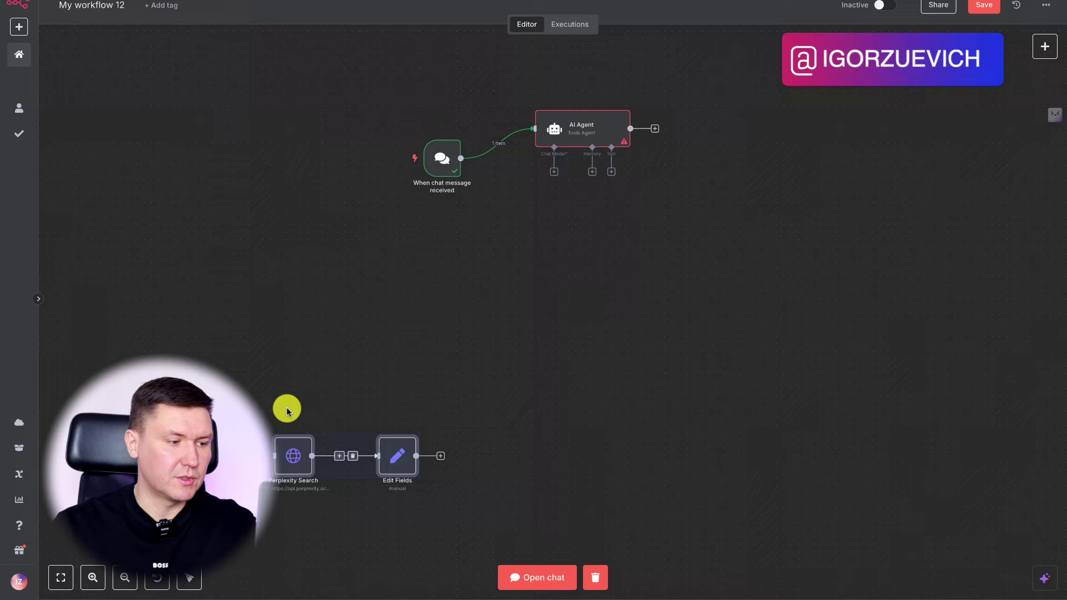
{"action": "left_click", "coordinate": [290, 409]}
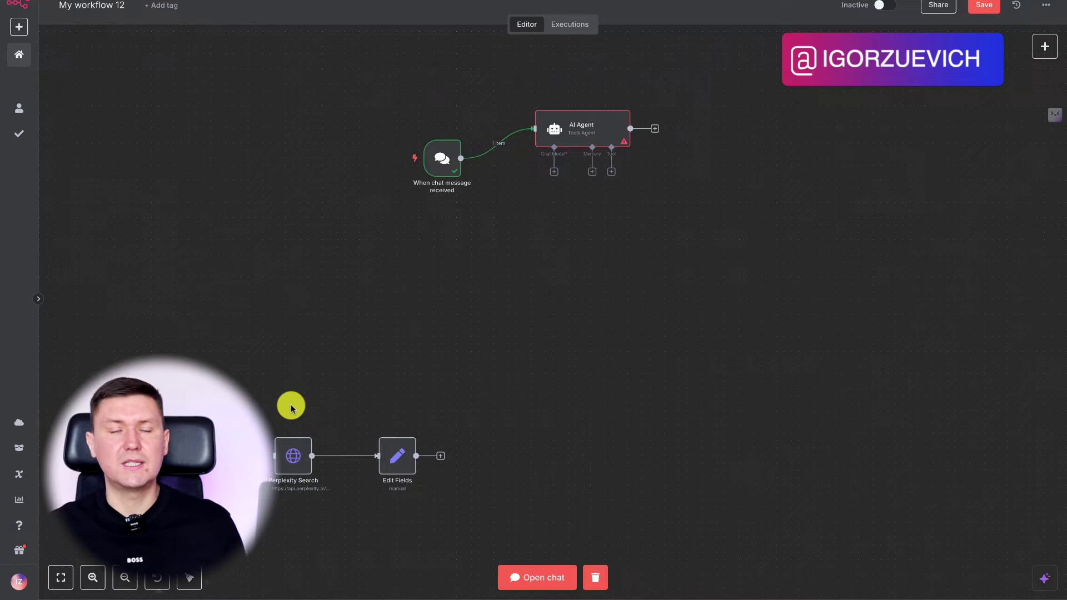
{"action": "left_click_drag", "start_coordinate": [433, 159], "coordinate": [446, 132]}
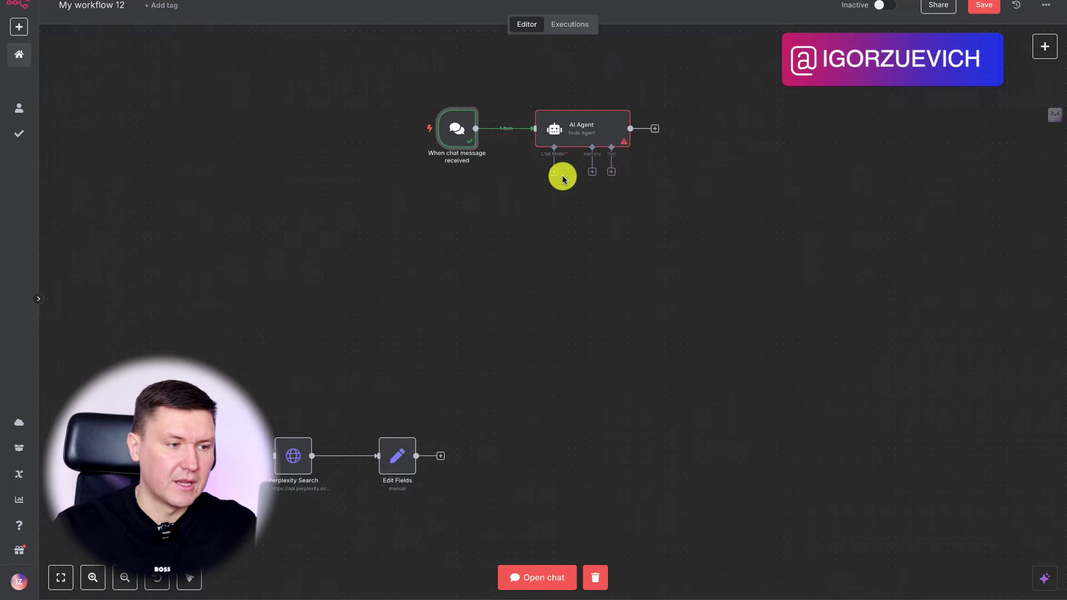
Step: Attach a Simple Memory node to the AI Agent's memory input and place it below the agent
{"action": "left_click", "coordinate": [592, 171]}
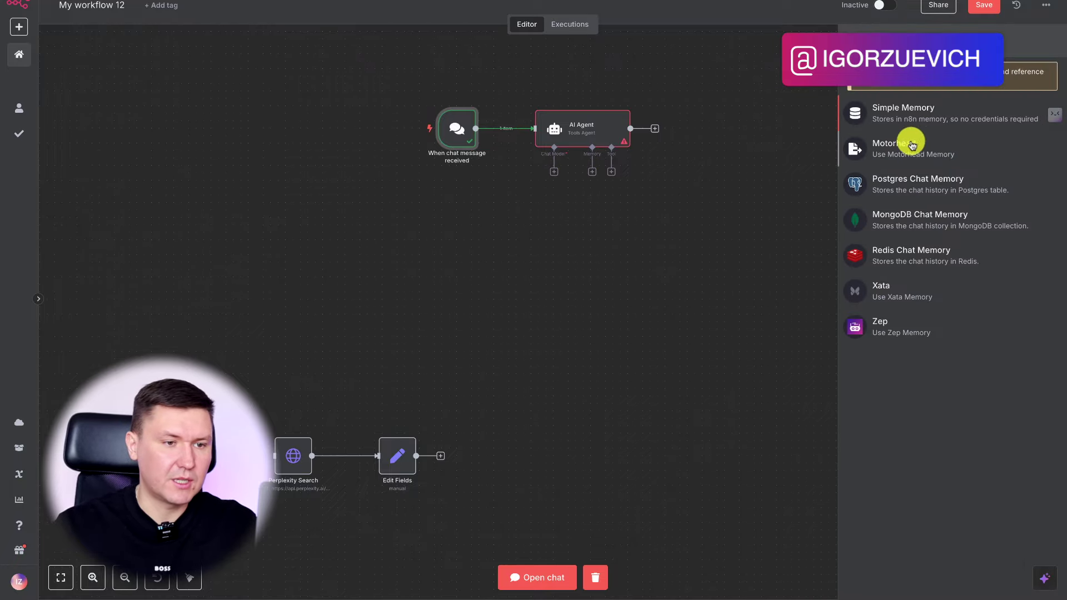
{"action": "left_click", "coordinate": [896, 110]}
{"action": "left_click", "coordinate": [796, 8]}
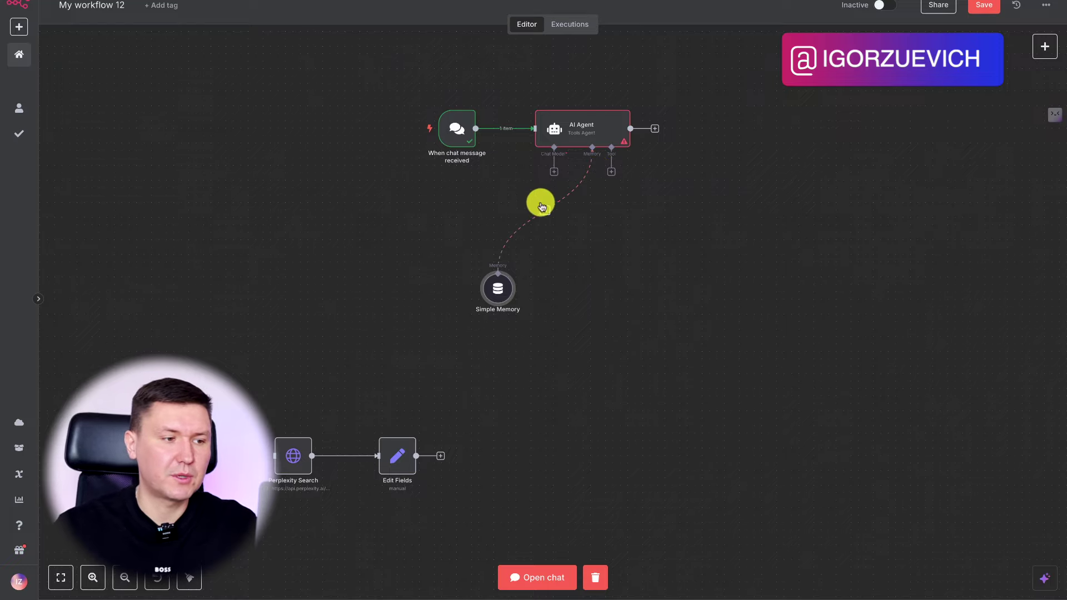
{"action": "left_click_drag", "start_coordinate": [505, 293], "coordinate": [557, 244]}
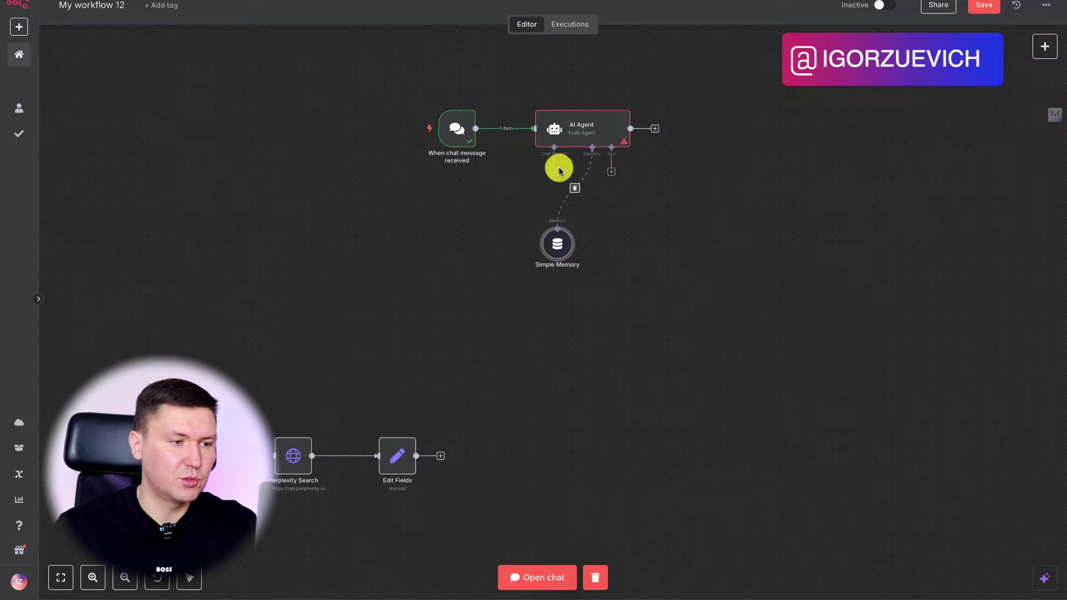
Step: Attach an OpenAI Chat Model using gpt-4.1-nano to the AI Agent, and arrange it beside Simple Memory below the agent
{"action": "left_click", "coordinate": [554, 171]}
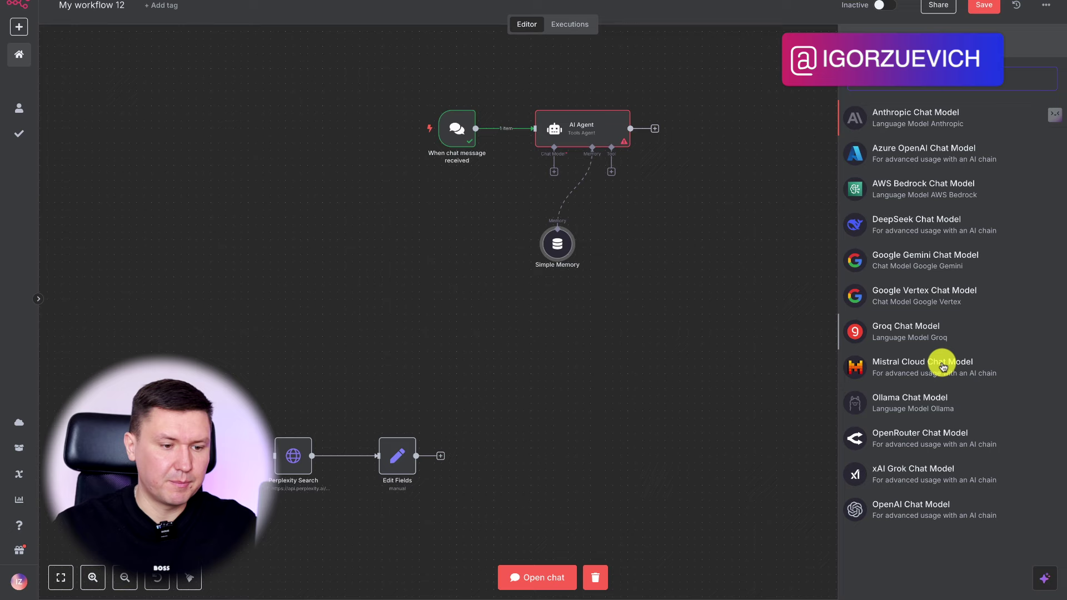
{"action": "left_click", "coordinate": [908, 511]}
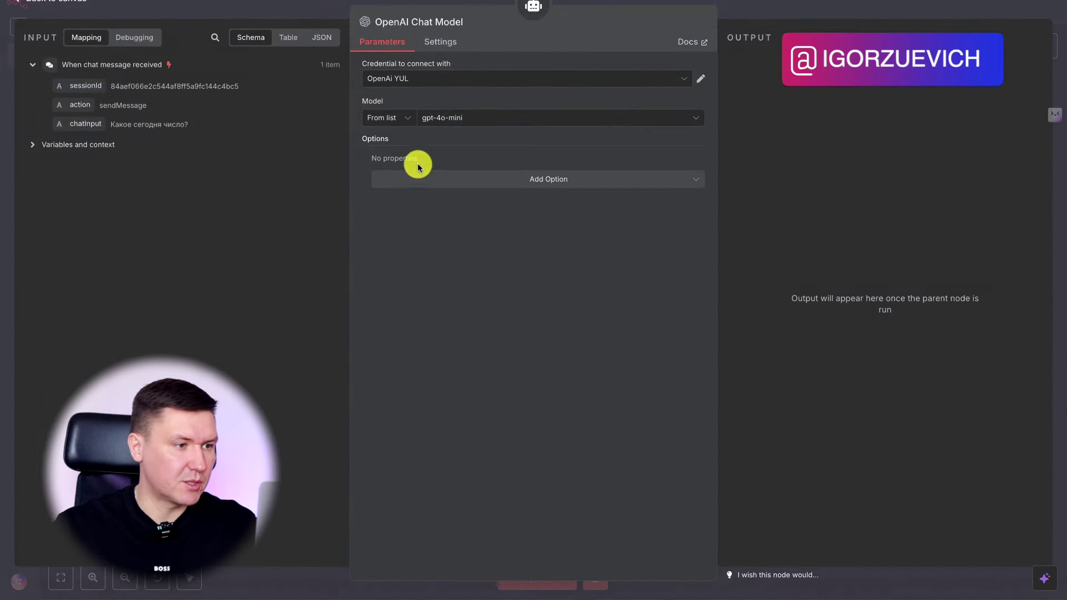
{"action": "left_click", "coordinate": [463, 116]}
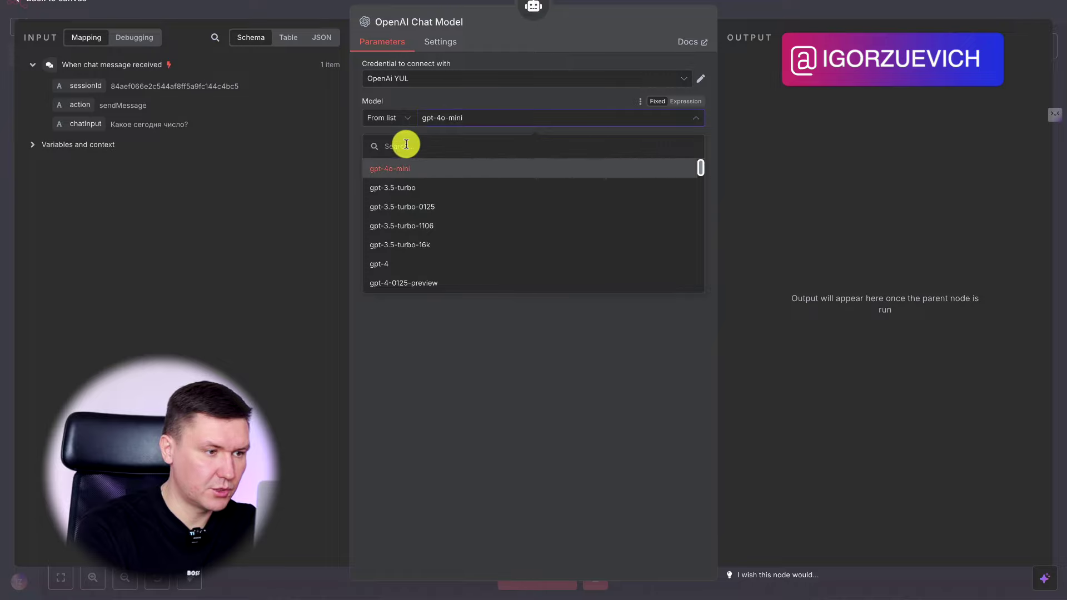
{"action": "type", "text": "nan"}
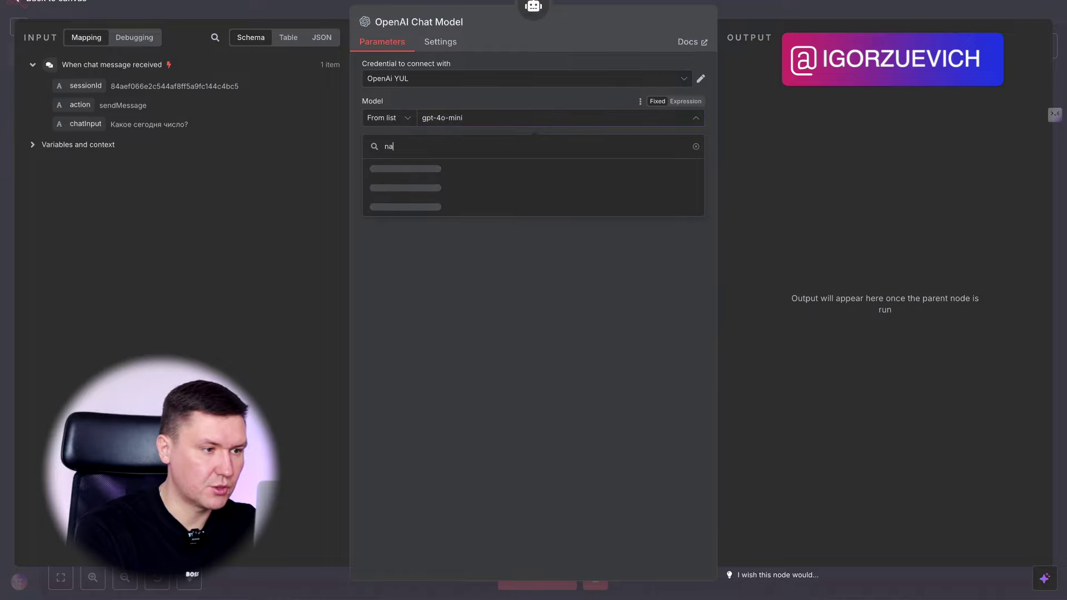
{"action": "left_click", "coordinate": [446, 169]}
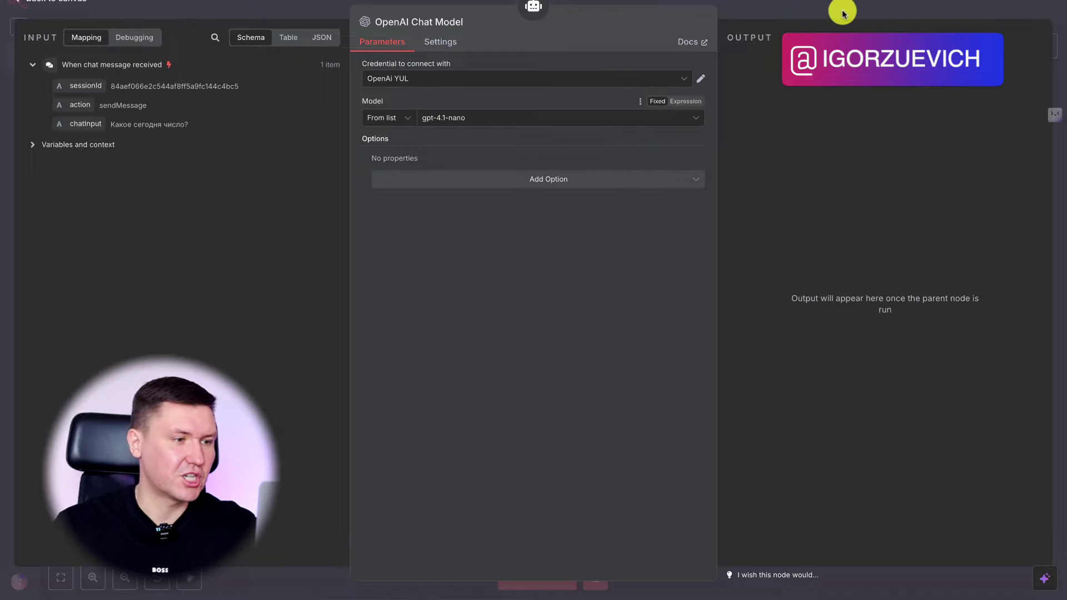
{"action": "left_click", "coordinate": [803, 11]}
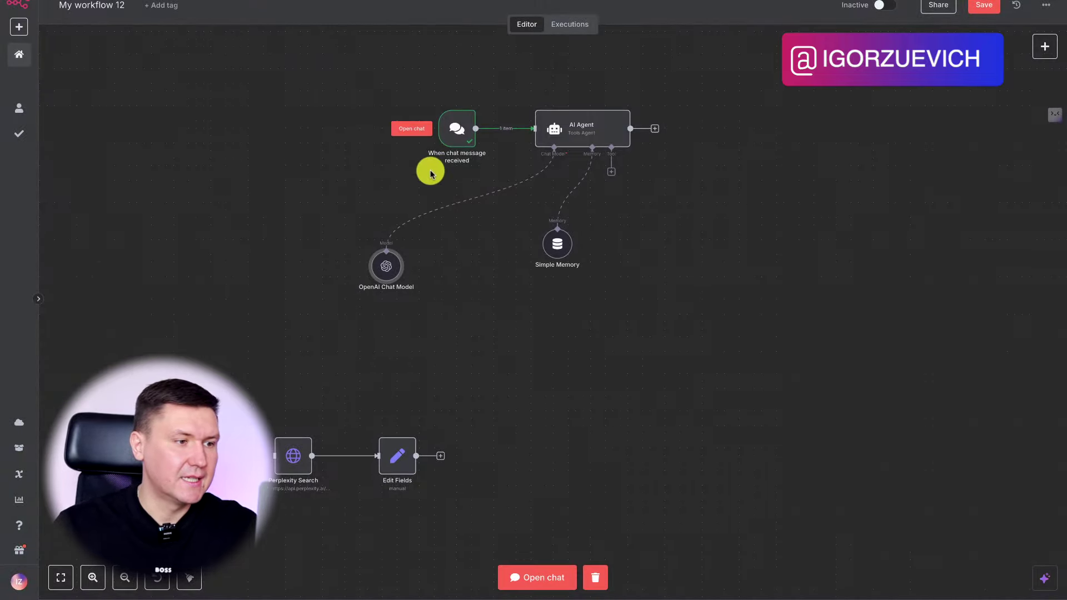
{"action": "left_click_drag", "start_coordinate": [388, 269], "coordinate": [565, 237]}
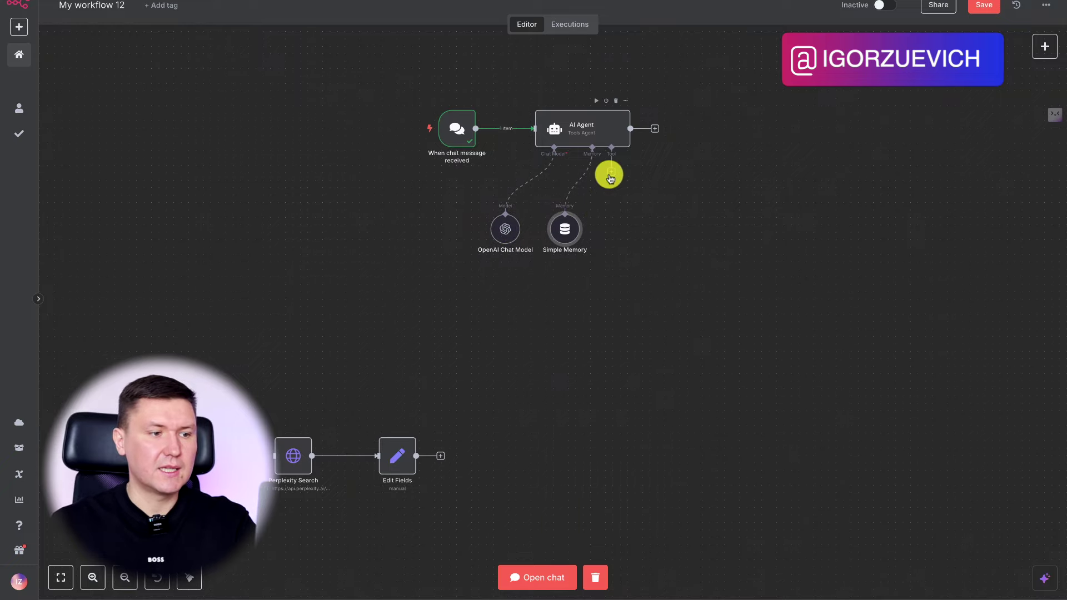
{"action": "left_click_drag", "start_coordinate": [611, 176], "coordinate": [685, 229]}
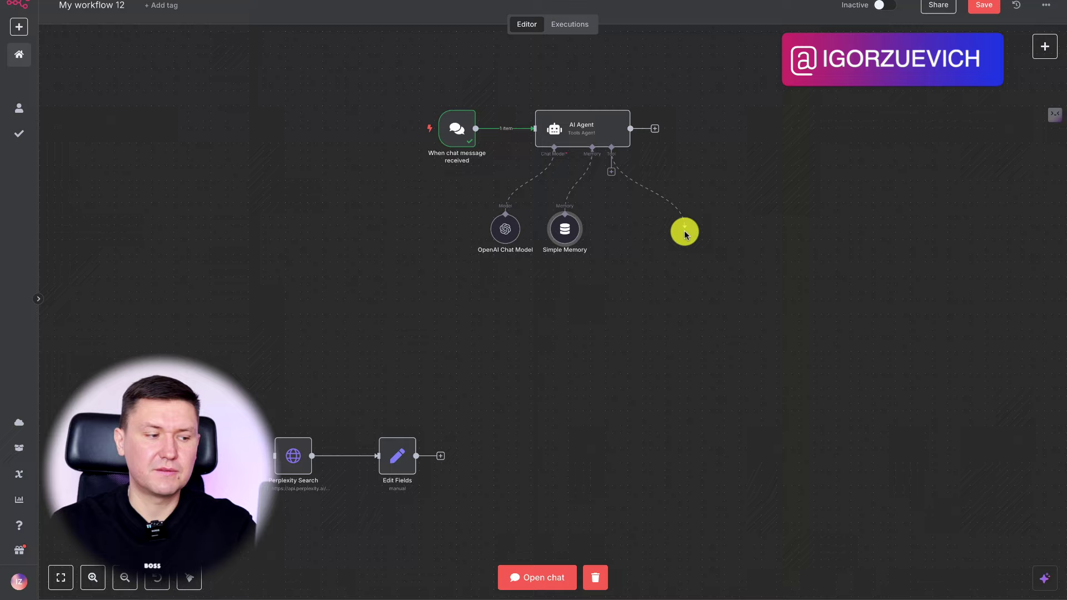
{"action": "right_click", "coordinate": [685, 238]}
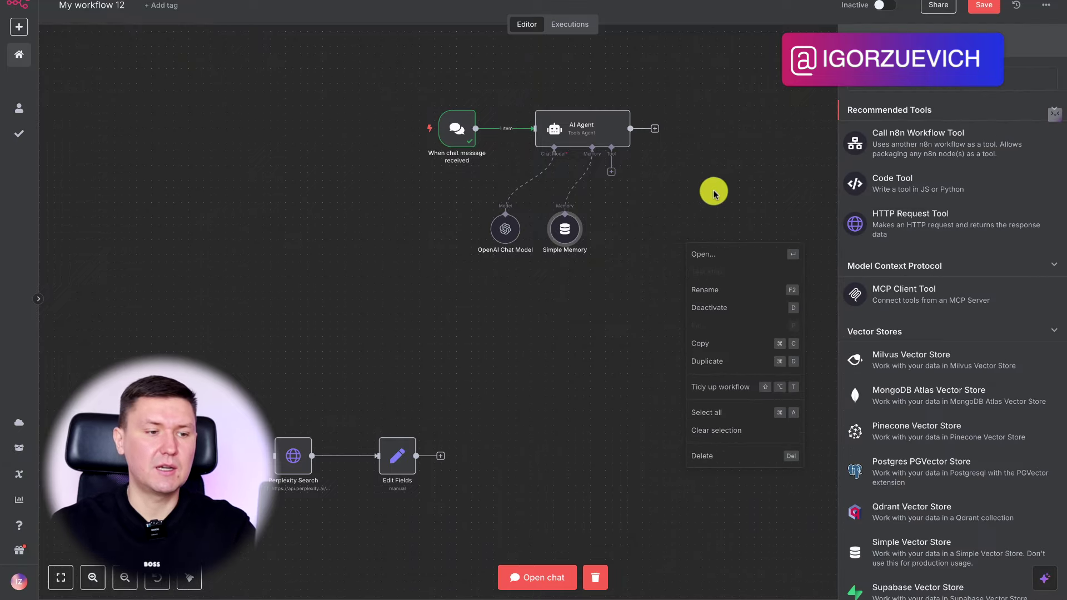
{"action": "left_click", "coordinate": [715, 193]}
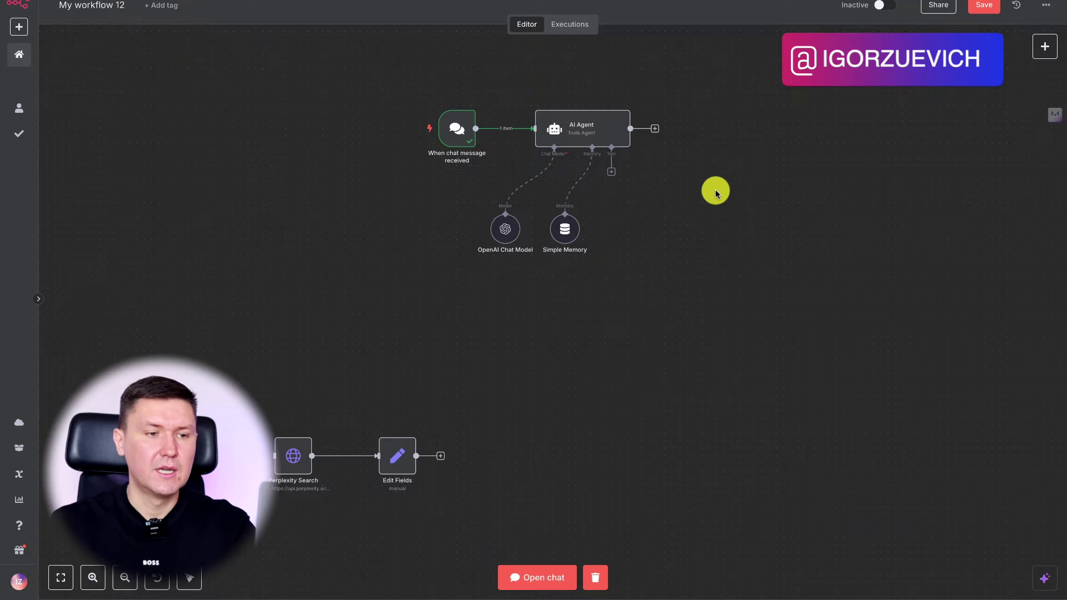
Step: Attach a Call n8n Workflow Tool to the AI Agent's tool input and set its Name parameter to perpleity_ai
{"action": "left_click", "coordinate": [611, 172]}
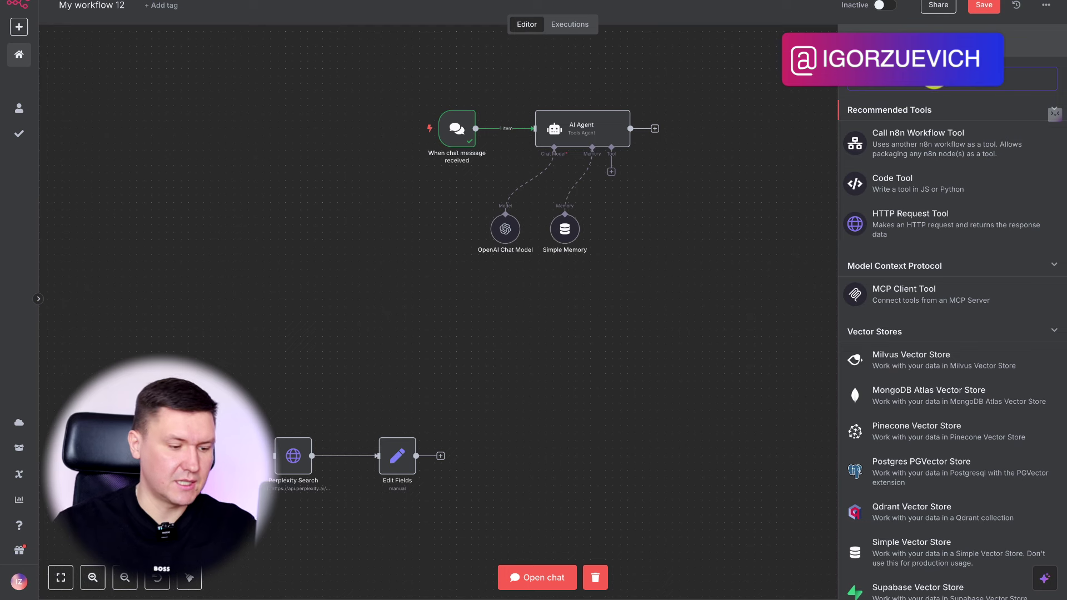
{"action": "type", "text": "h"}
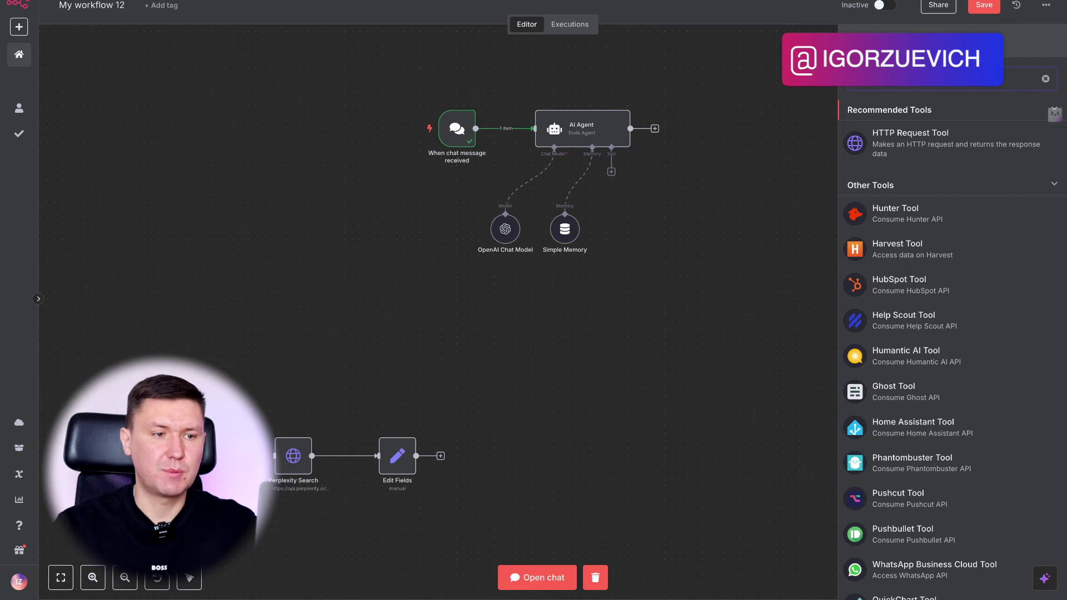
{"action": "key", "text": "BackSpace"}
{"action": "key", "text": "BackSpace"}
{"action": "key", "text": "BackSpace"}
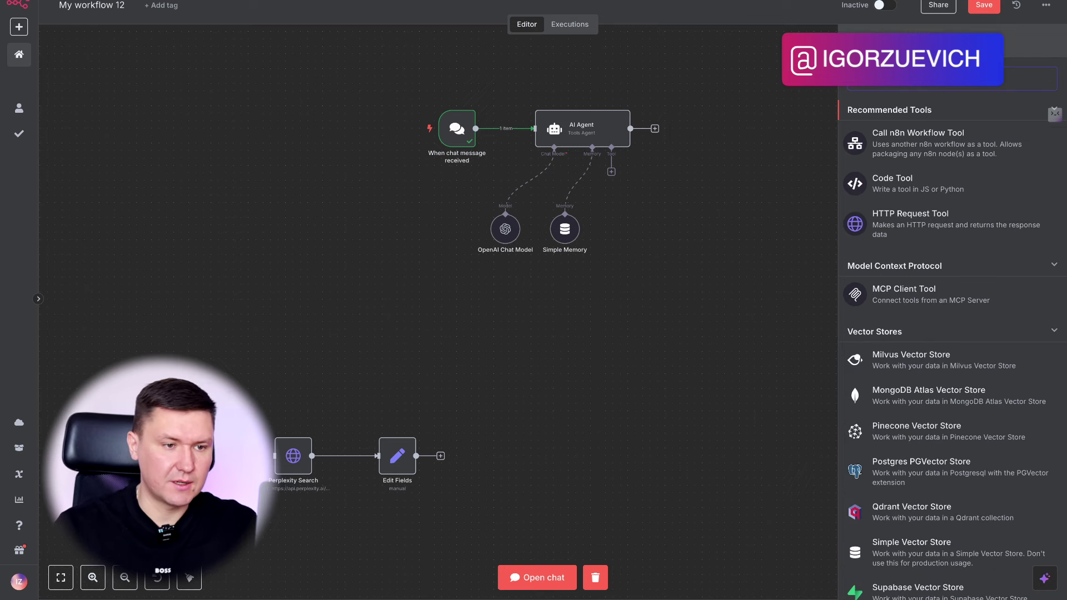
{"action": "left_click", "coordinate": [917, 148]}
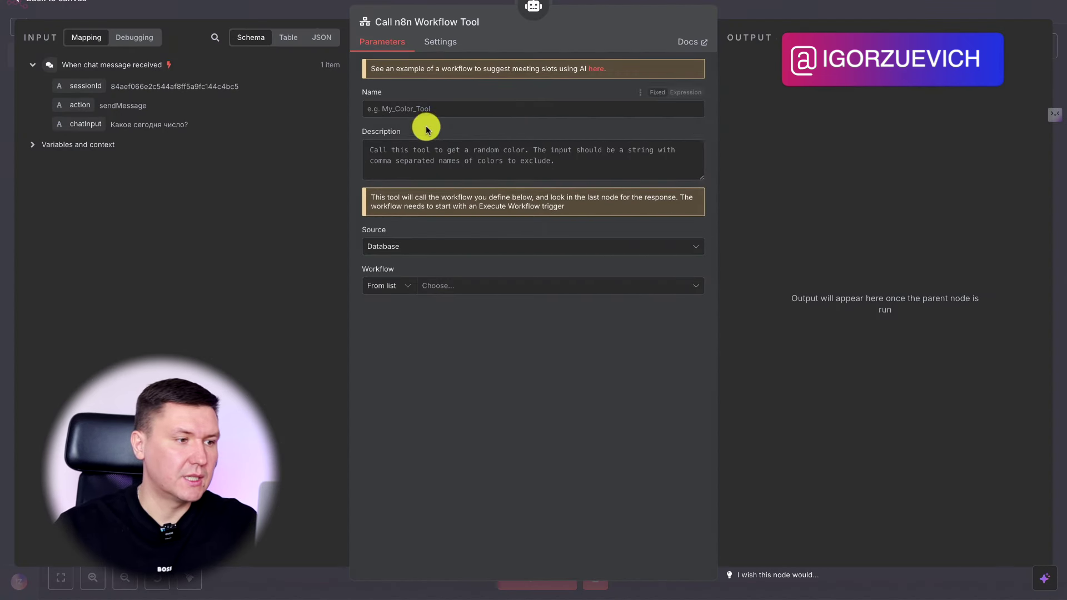
{"action": "left_click", "coordinate": [437, 157]}
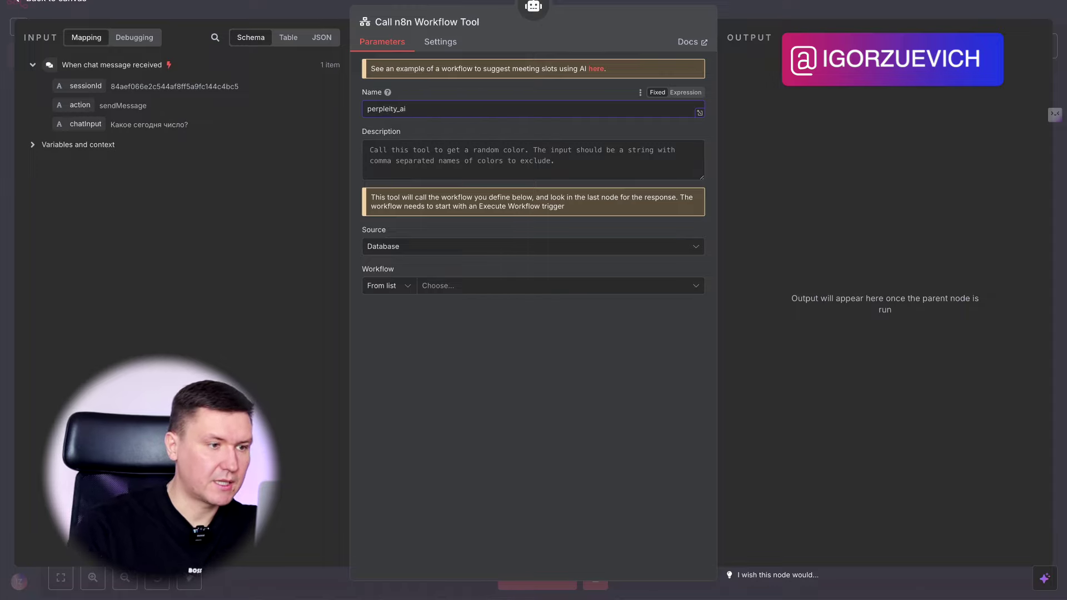
Step: Rename the Call n8n Workflow Tool node perplexity and return to the canvas
{"action": "left_click", "coordinate": [418, 20]}
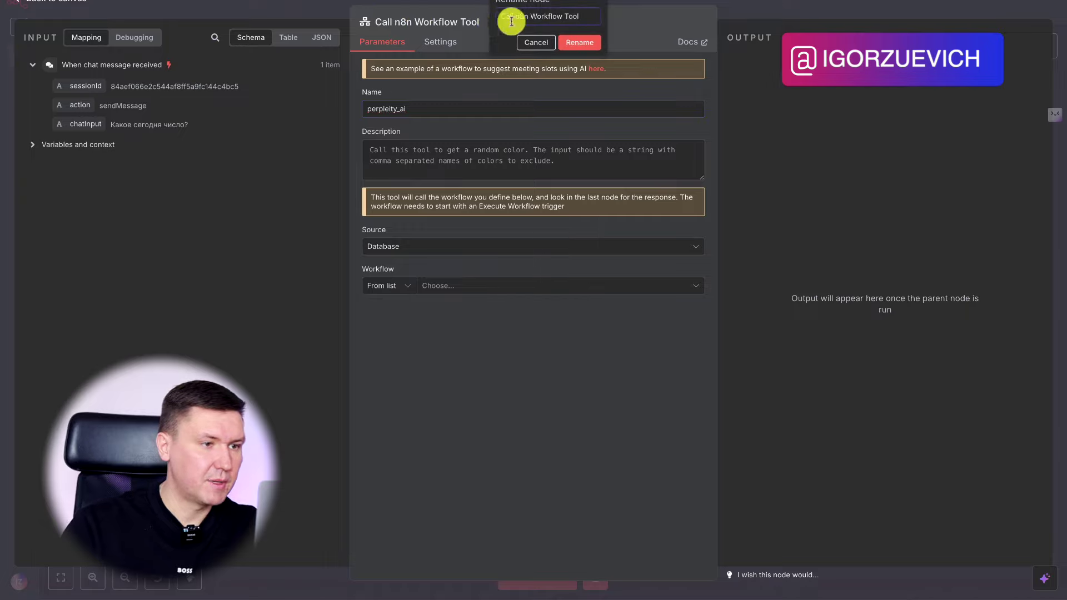
{"action": "key", "text": "ctrl+a"}
{"action": "type", "text": "p"}
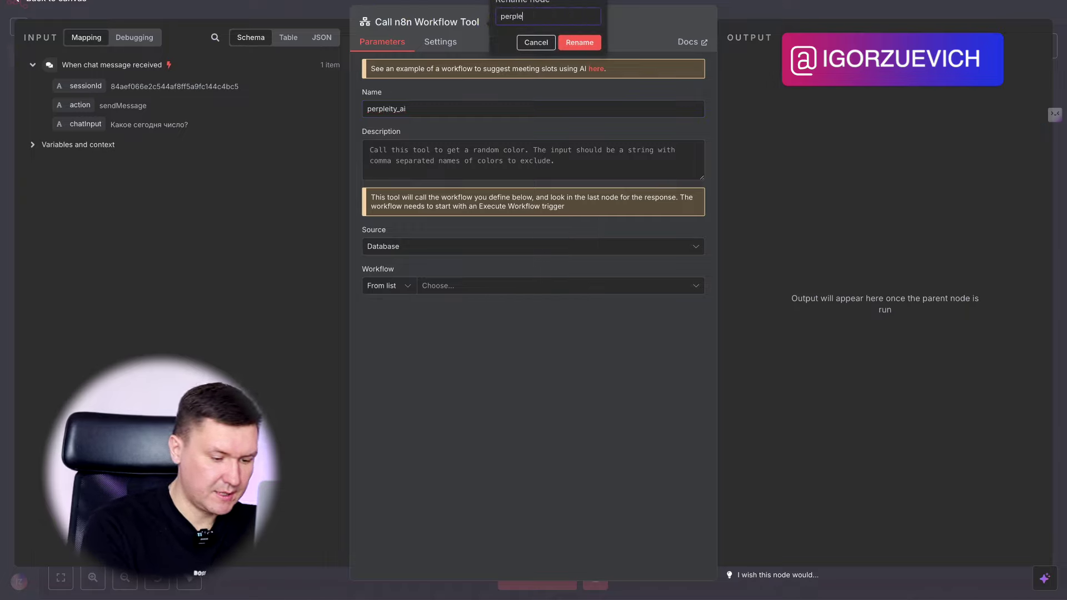
{"action": "left_click", "coordinate": [579, 42]}
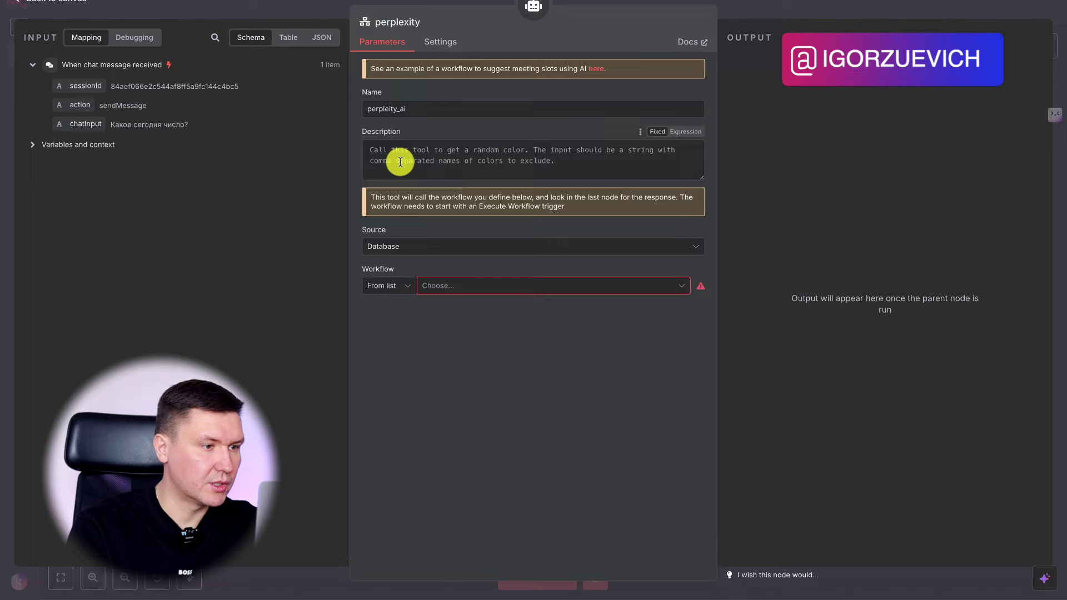
{"action": "left_click", "coordinate": [776, 9]}
Step: Space out the nodes: chat trigger farther from the AI Agent, Simple Memory slightly toward the perplexity tool, and perplexity slightly lower
{"action": "left_click_drag", "start_coordinate": [468, 139], "coordinate": [439, 137]}
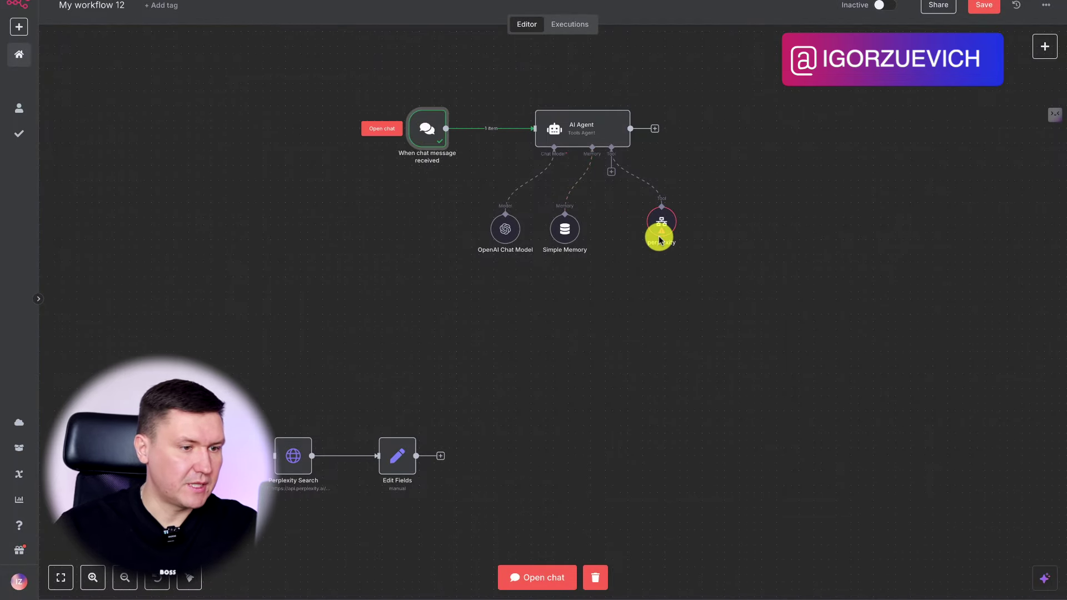
{"action": "left_click_drag", "start_coordinate": [569, 228], "coordinate": [576, 228]}
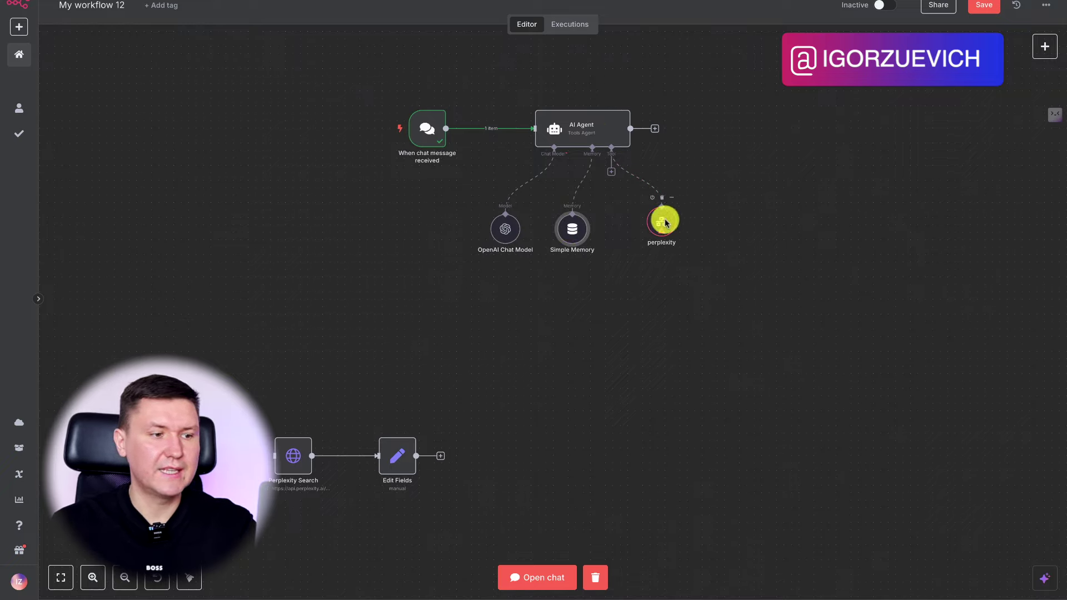
{"action": "left_click_drag", "start_coordinate": [666, 225], "coordinate": [668, 241]}
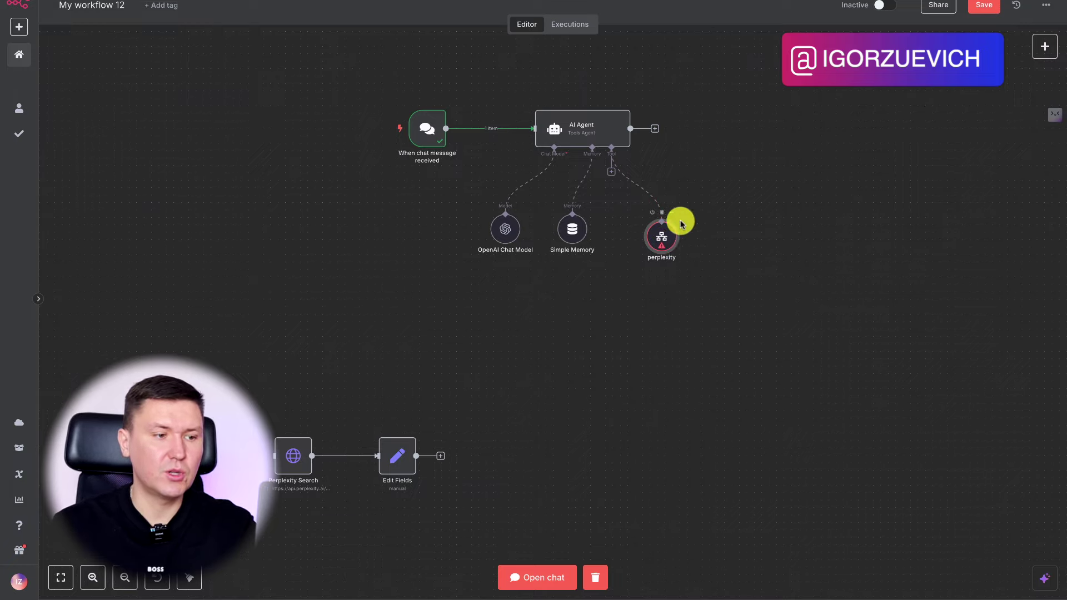
Step: Add a second trigger of type When Executed by Another Workflow to the workflow
{"action": "left_click", "coordinate": [1045, 47]}
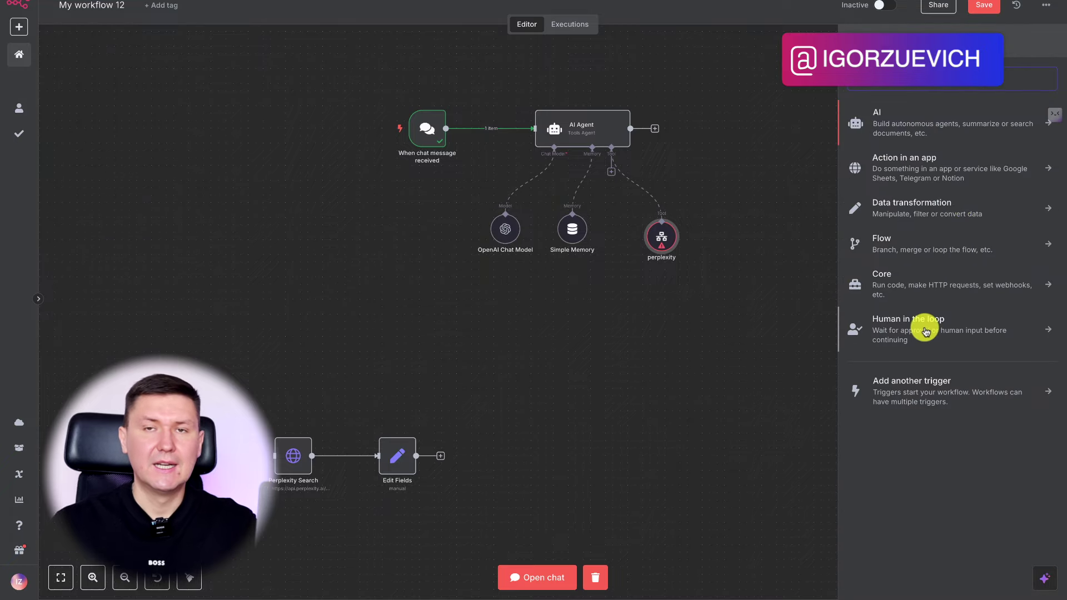
{"action": "left_click", "coordinate": [922, 383]}
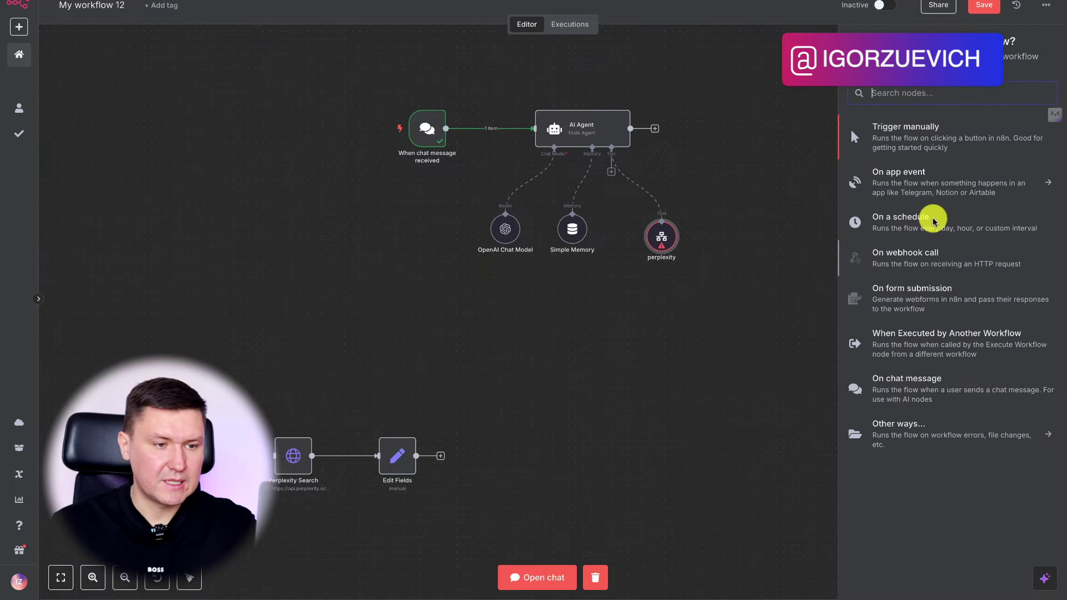
{"action": "left_click", "coordinate": [927, 345]}
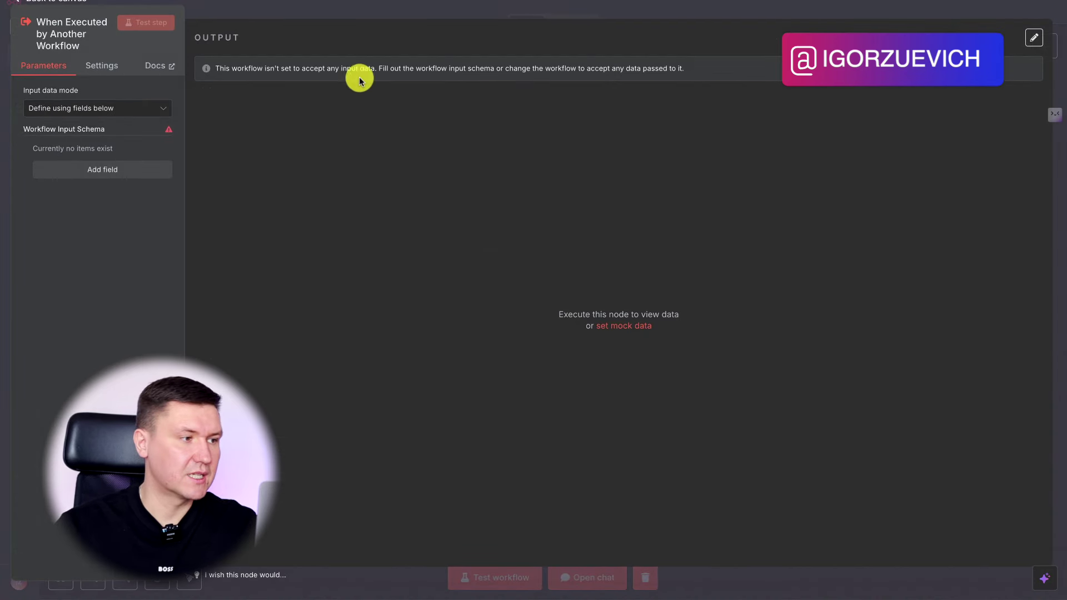
{"action": "left_click", "coordinate": [495, 8]}
Step: Place the new trigger below the chat trigger, align Perplexity Search and Edit Fields in its row, and connect it to Perplexity Search
{"action": "left_click_drag", "start_coordinate": [737, 242], "coordinate": [402, 323]}
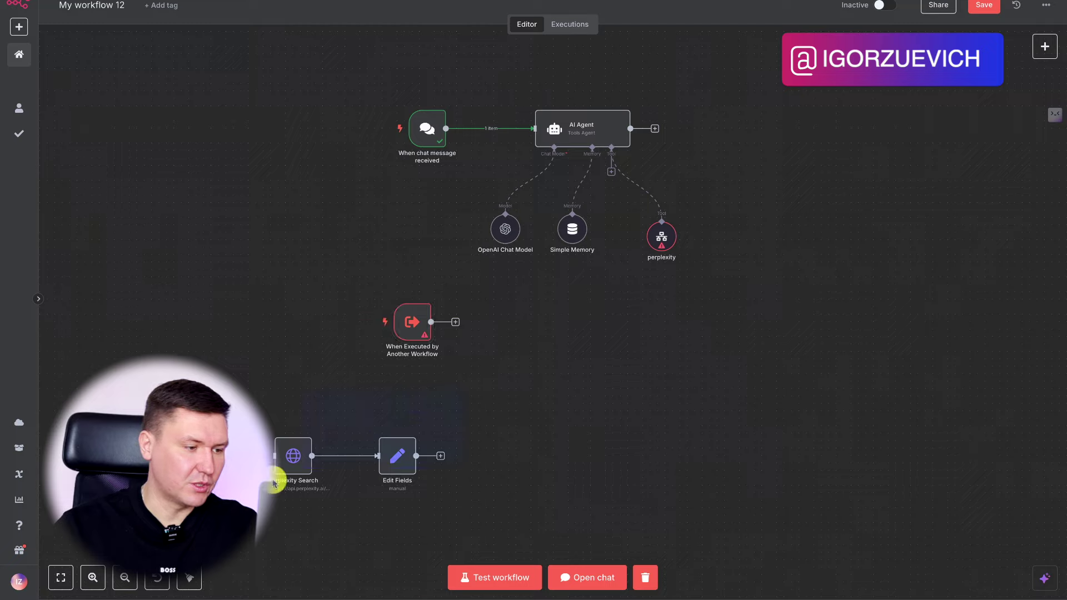
{"action": "left_click_drag", "start_coordinate": [278, 459], "coordinate": [516, 328]}
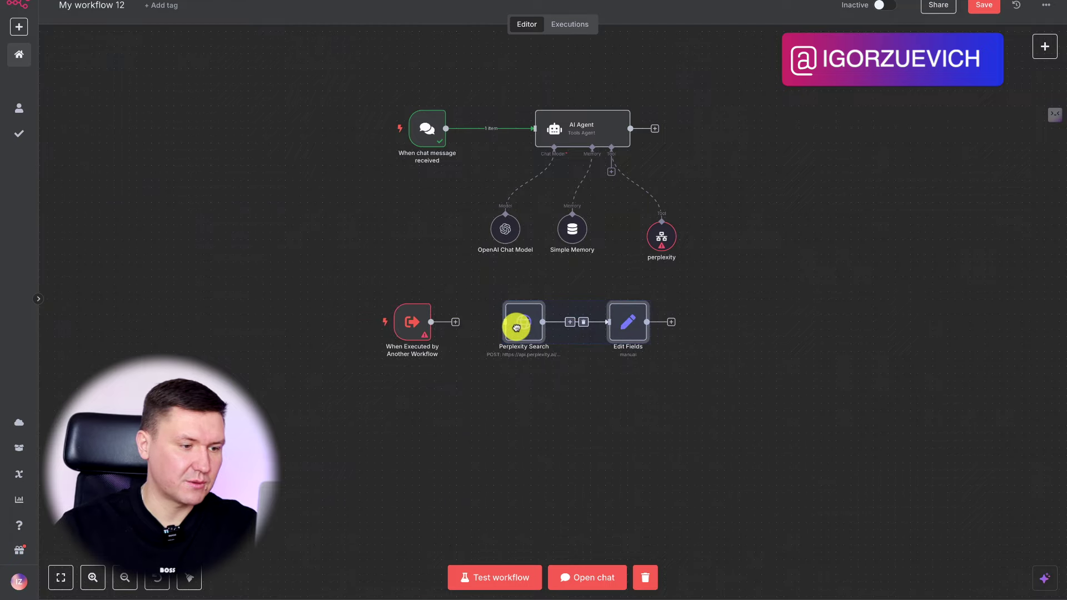
{"action": "left_click_drag", "start_coordinate": [445, 322], "coordinate": [495, 322]}
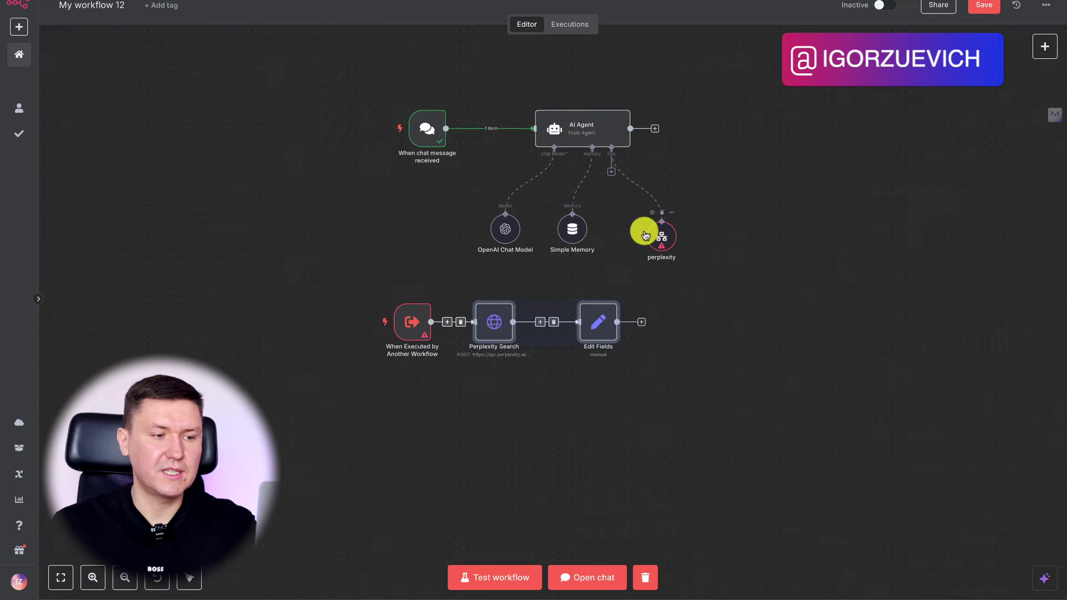
Step: Rename the workflow Perplexity AI and save it
{"action": "left_click", "coordinate": [98, 7]}
{"action": "key", "text": "ctrl+a"}
{"action": "type", "text": "Pe"}
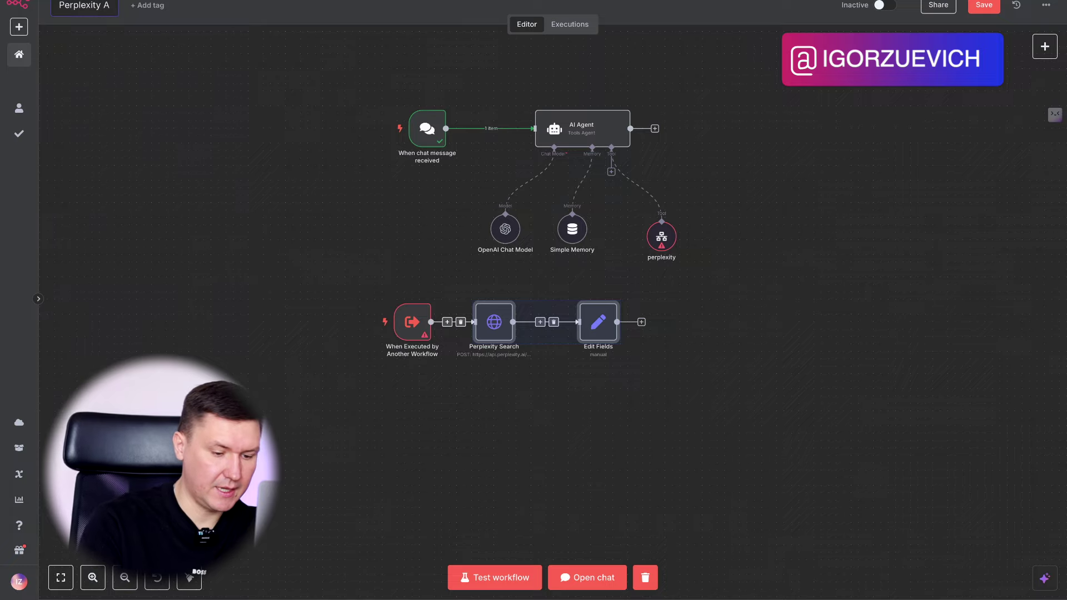
{"action": "left_click", "coordinate": [160, 116]}
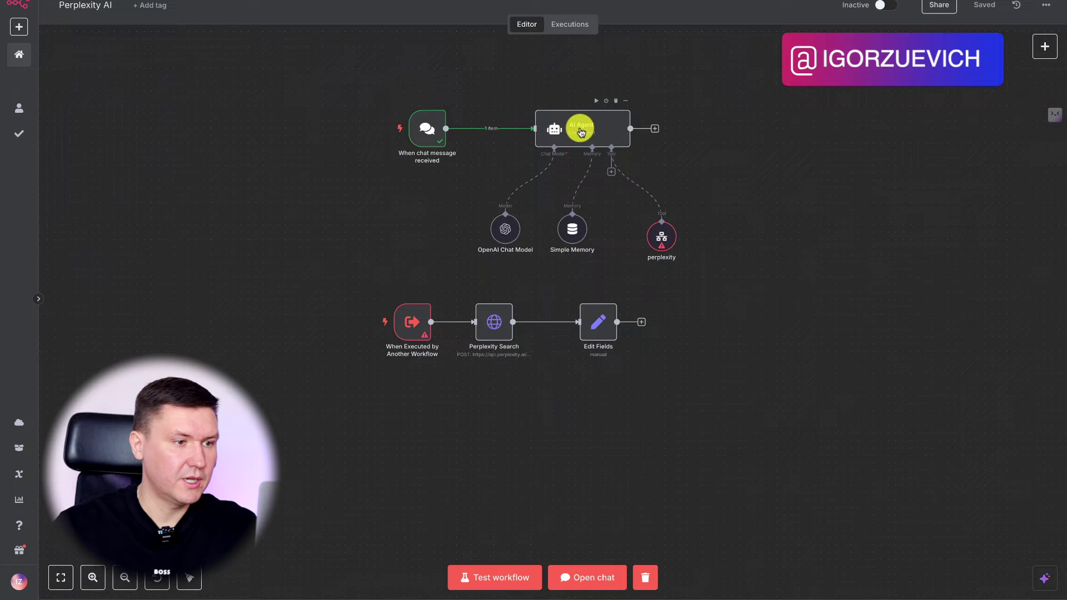
Step: Set the perplexity tool's workflow to Perplexity AI, chosen from the workflow list
{"action": "double_click", "coordinate": [668, 240]}
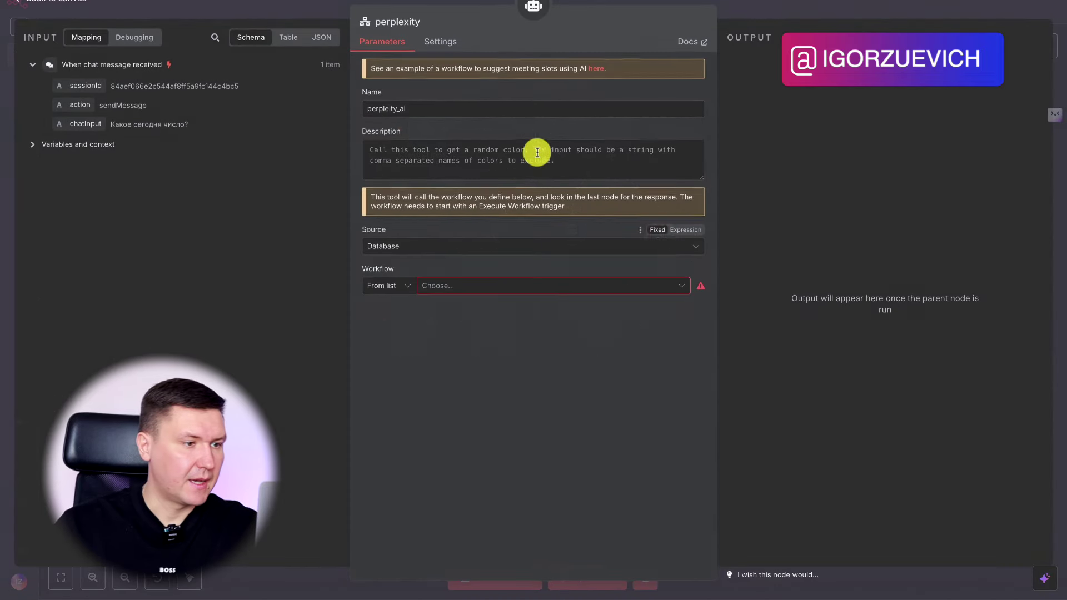
{"action": "left_click", "coordinate": [455, 286]}
{"action": "type", "text": "p"}
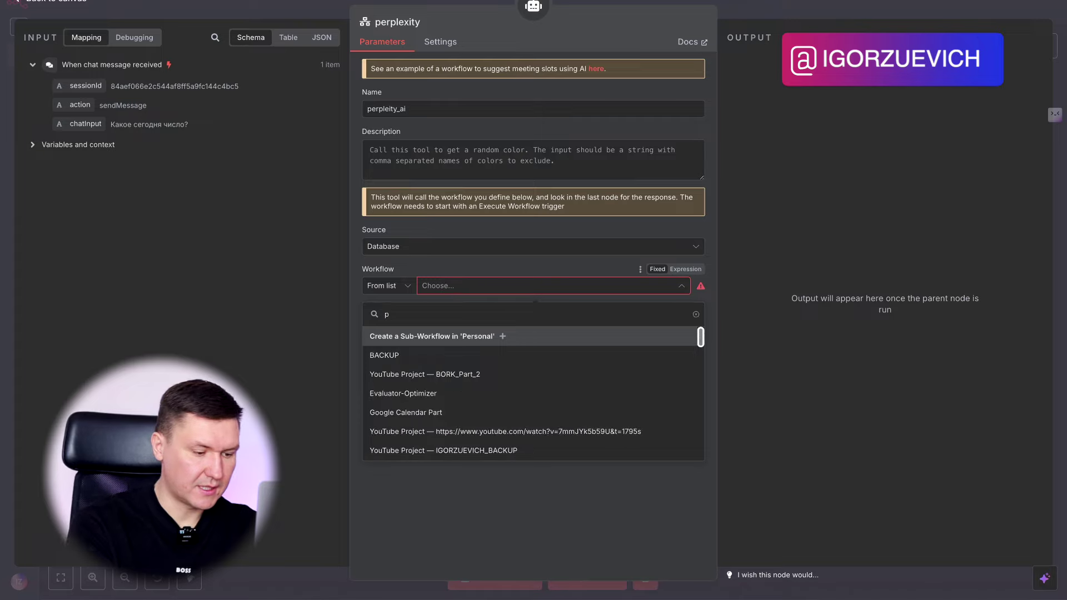
{"action": "type", "text": "er"}
{"action": "left_click", "coordinate": [429, 392]}
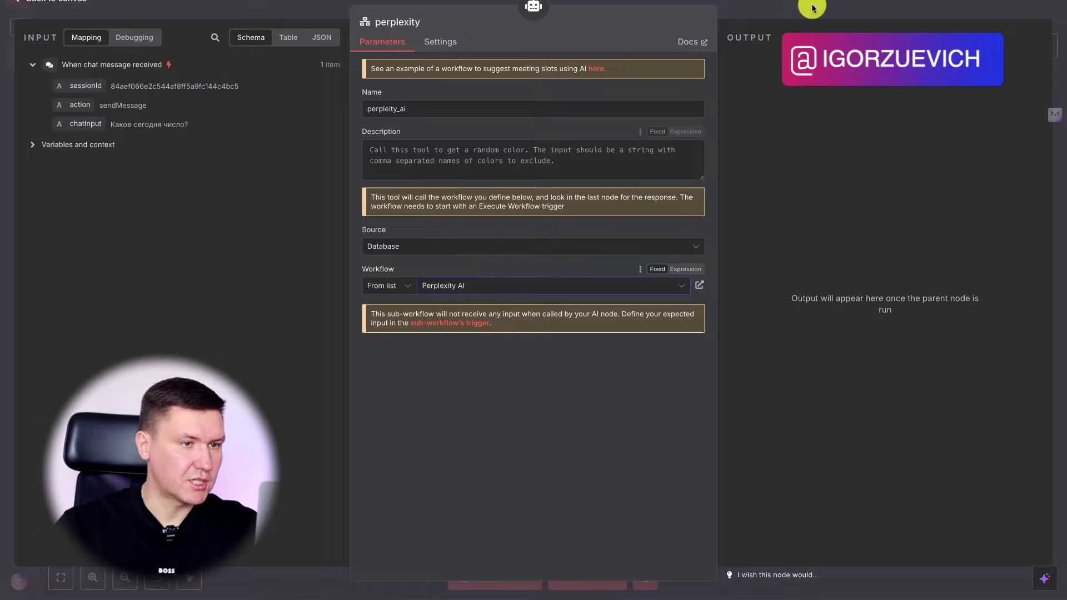
{"action": "left_click", "coordinate": [778, 8]}
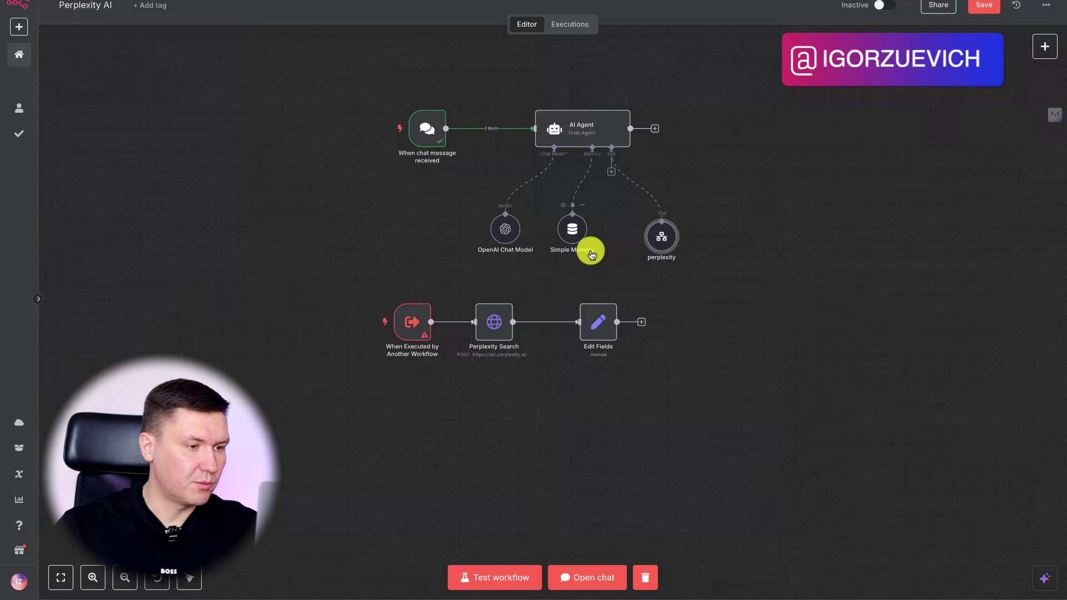
Step: Define an input field named messenge with type Allow Any Type in the When Executed by Another Workflow trigger
{"action": "double_click", "coordinate": [410, 319]}
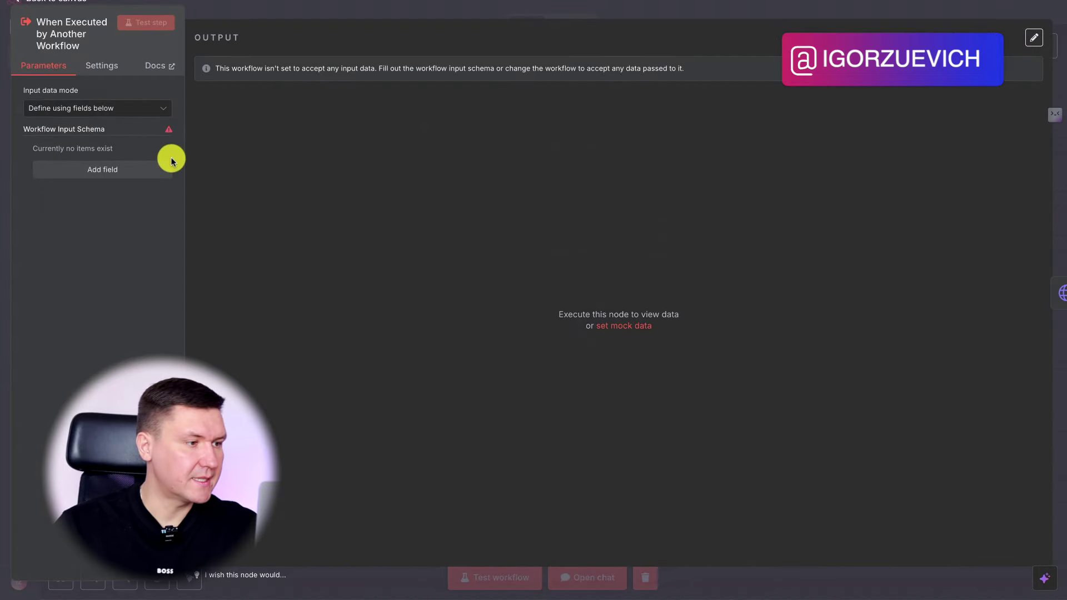
{"action": "left_click", "coordinate": [105, 107]}
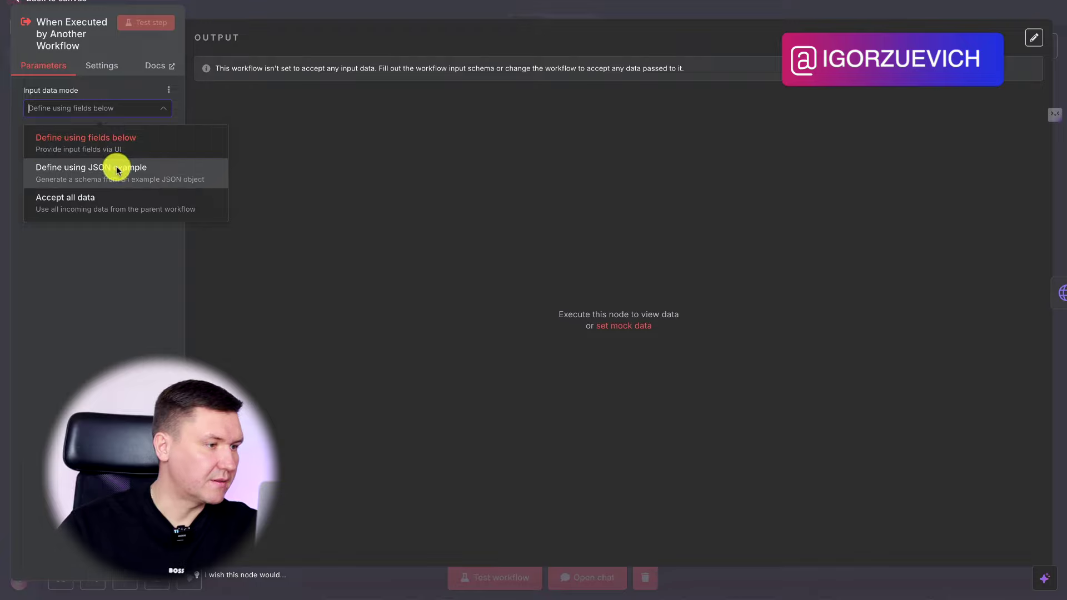
{"action": "left_click", "coordinate": [113, 149]}
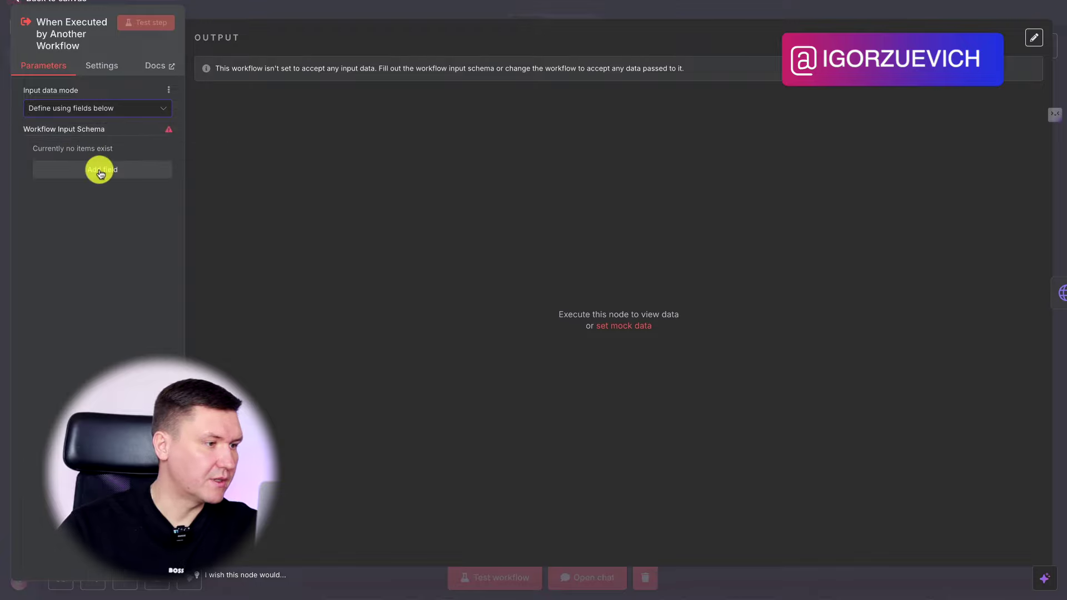
{"action": "left_click", "coordinate": [100, 167]}
{"action": "left_click", "coordinate": [82, 164]}
{"action": "type", "text": "messenge"}
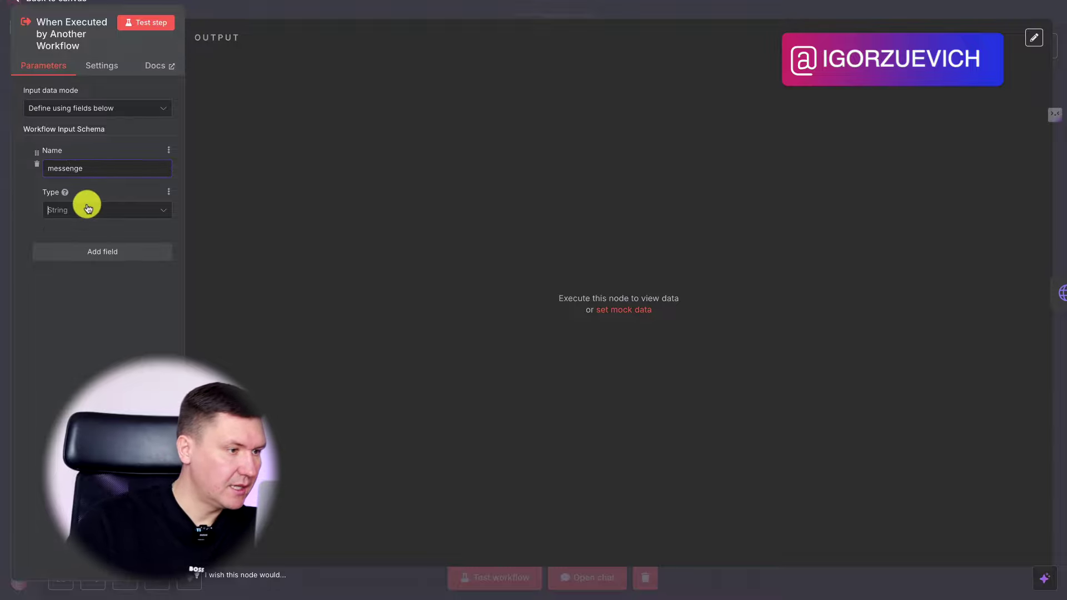
{"action": "left_click", "coordinate": [88, 209]}
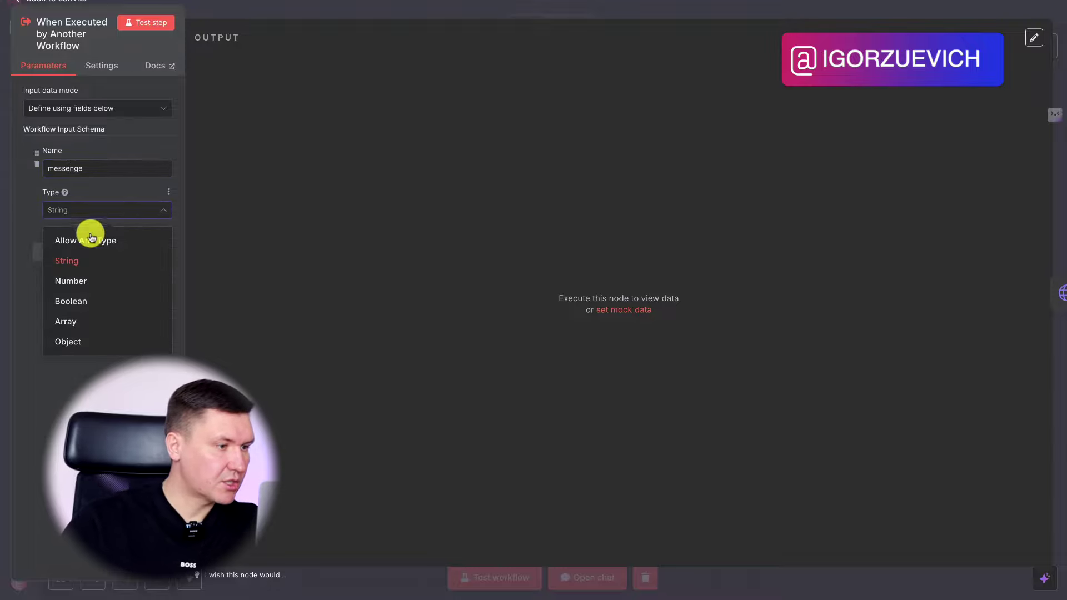
{"action": "left_click", "coordinate": [96, 243]}
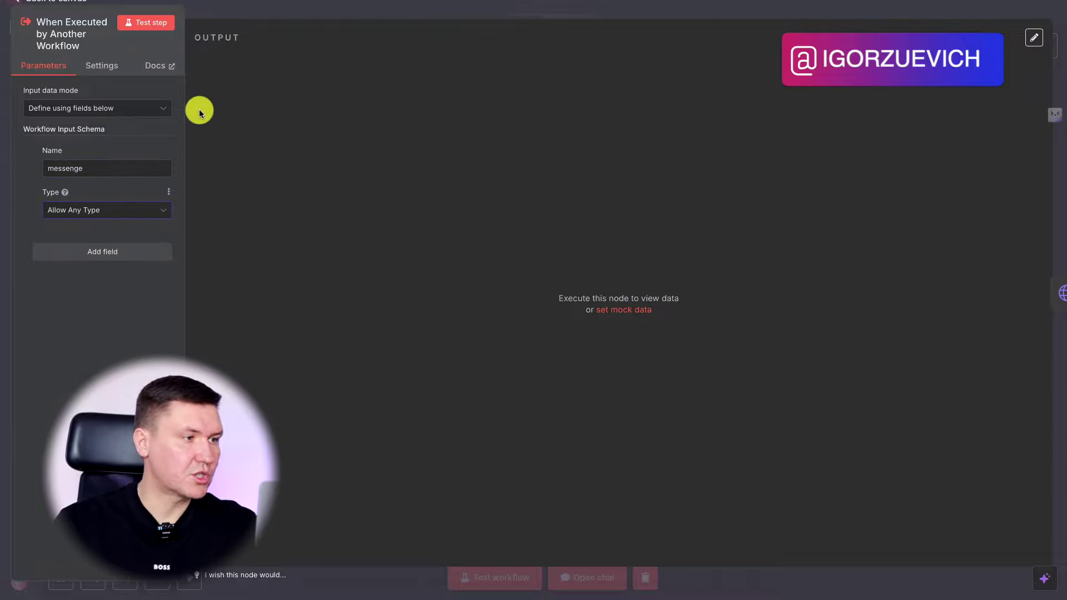
{"action": "left_click", "coordinate": [262, 6]}
Step: Shift Perplexity Search slightly toward Edit Fields, align the perplexity tool beside Simple Memory, and save the workflow
{"action": "left_click", "coordinate": [500, 328]}
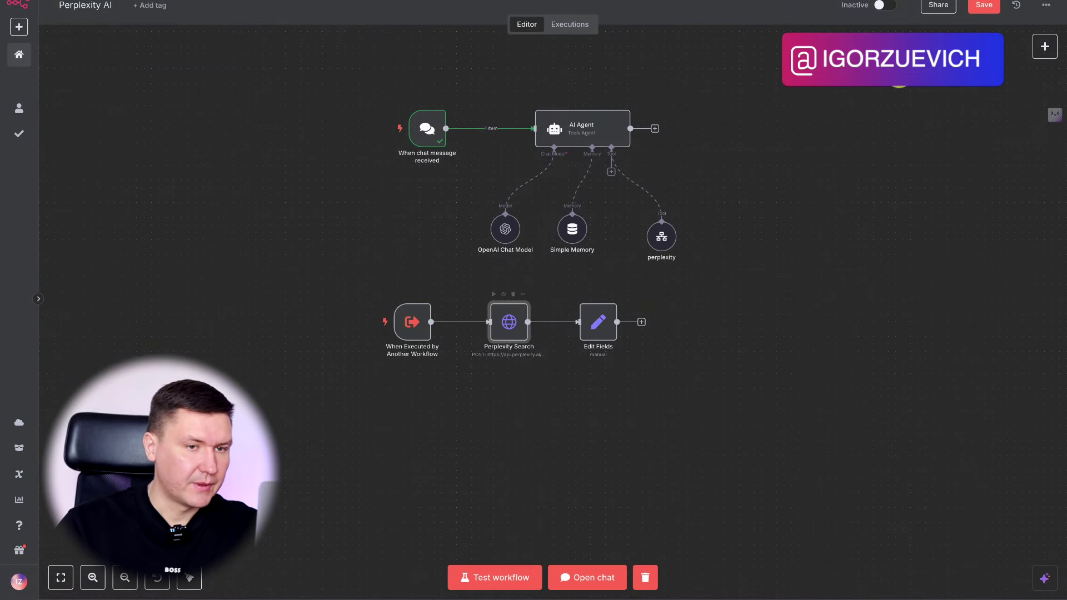
{"action": "left_click", "coordinate": [991, 4]}
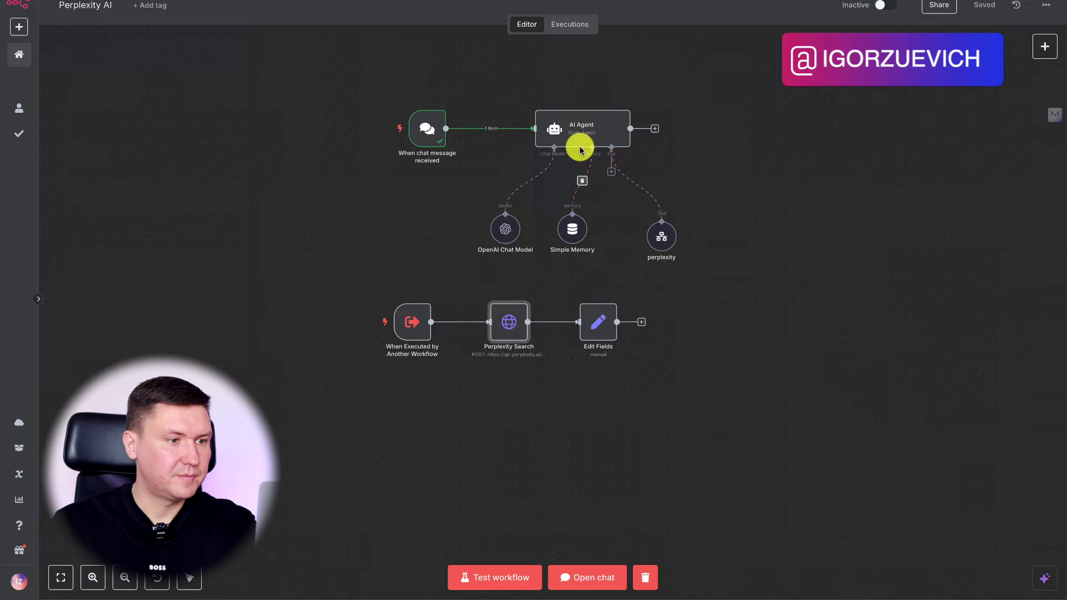
{"action": "left_click", "coordinate": [652, 240]}
{"action": "left_click_drag", "start_coordinate": [652, 240], "coordinate": [634, 235]}
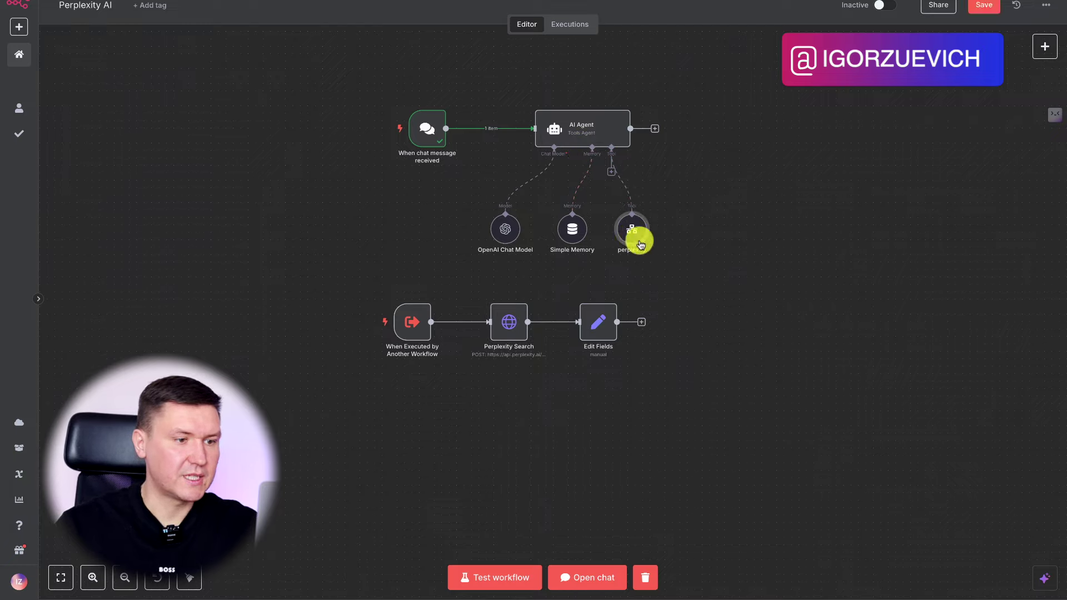
{"action": "left_click", "coordinate": [983, 5]}
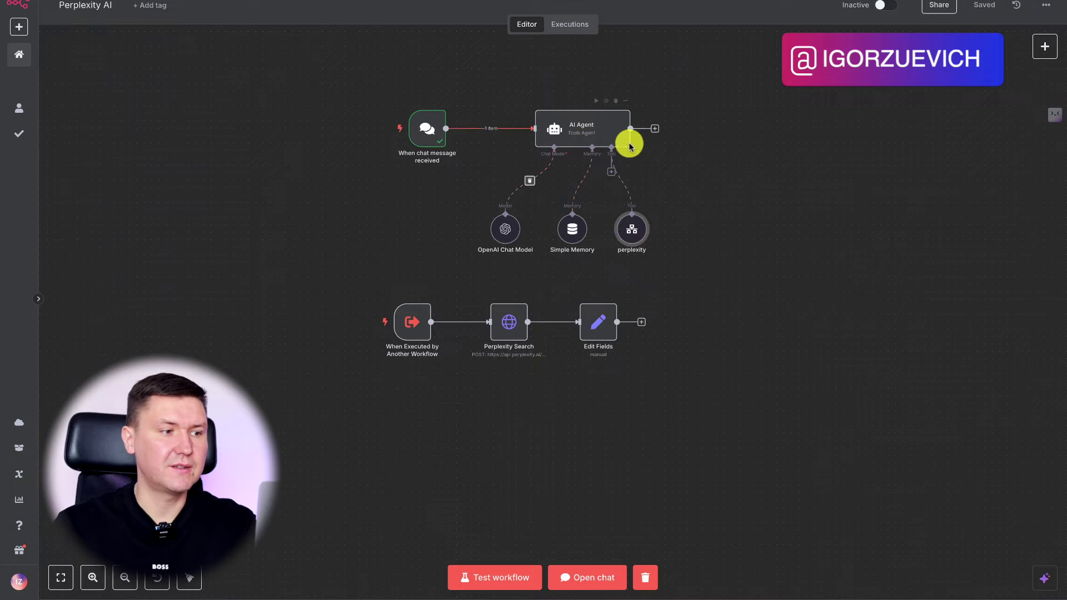
{"action": "double_click", "coordinate": [605, 126]}
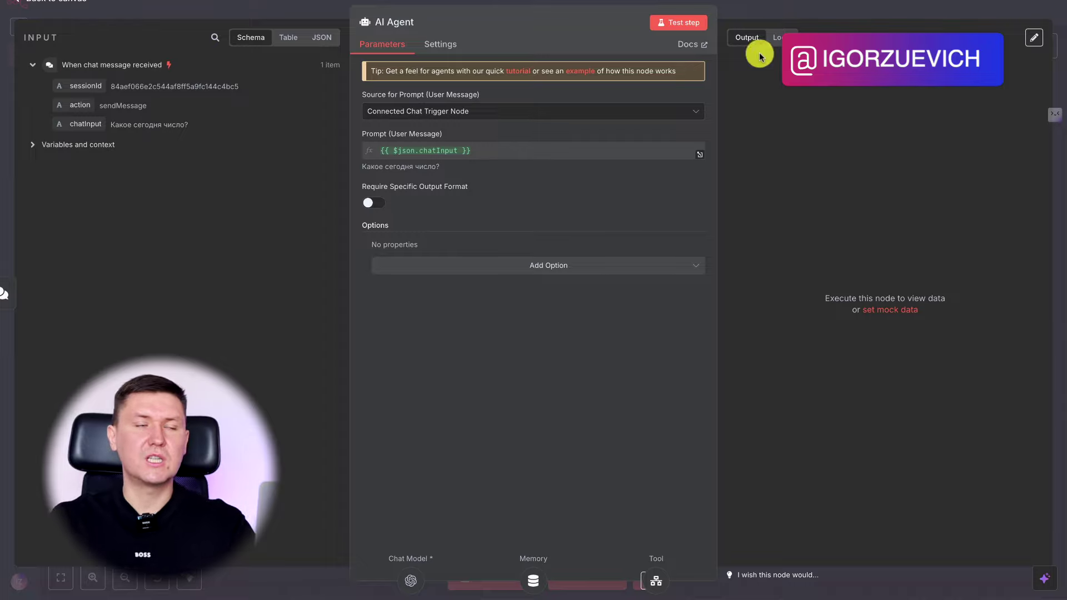
{"action": "left_click", "coordinate": [550, 268]}
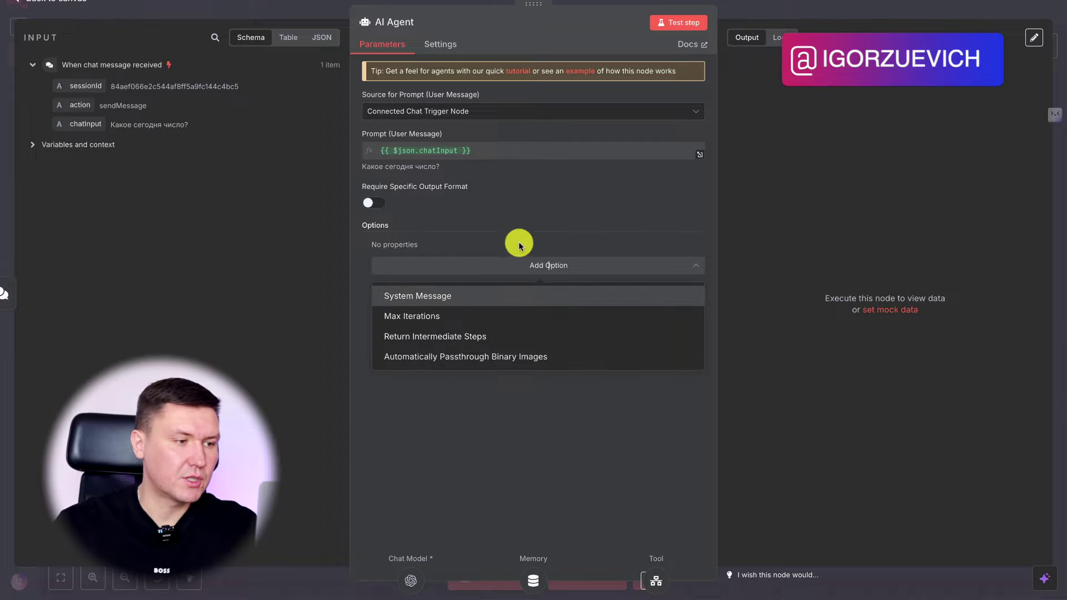
{"action": "left_click", "coordinate": [578, 198]}
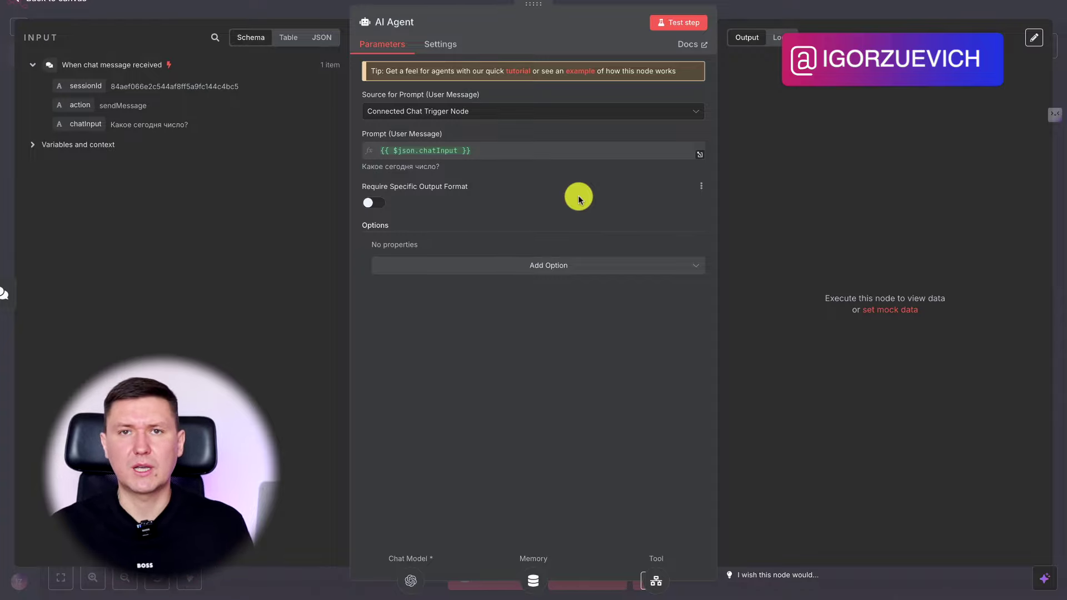
{"action": "left_click", "coordinate": [793, 7]}
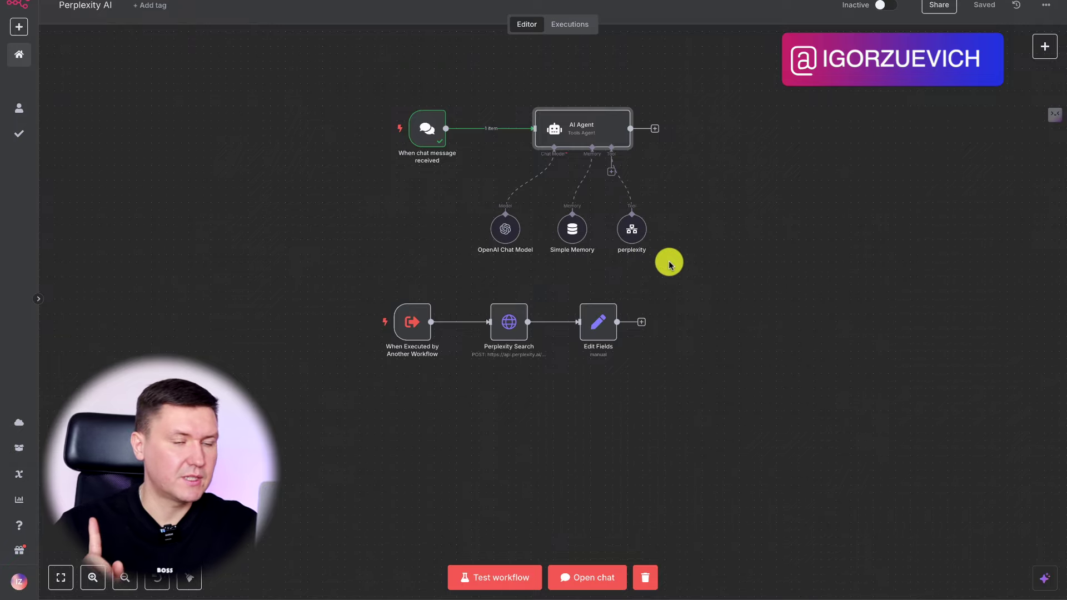
Step: Set the perplexity tool's description to "Call this tool to perform web searches"
{"action": "double_click", "coordinate": [643, 236]}
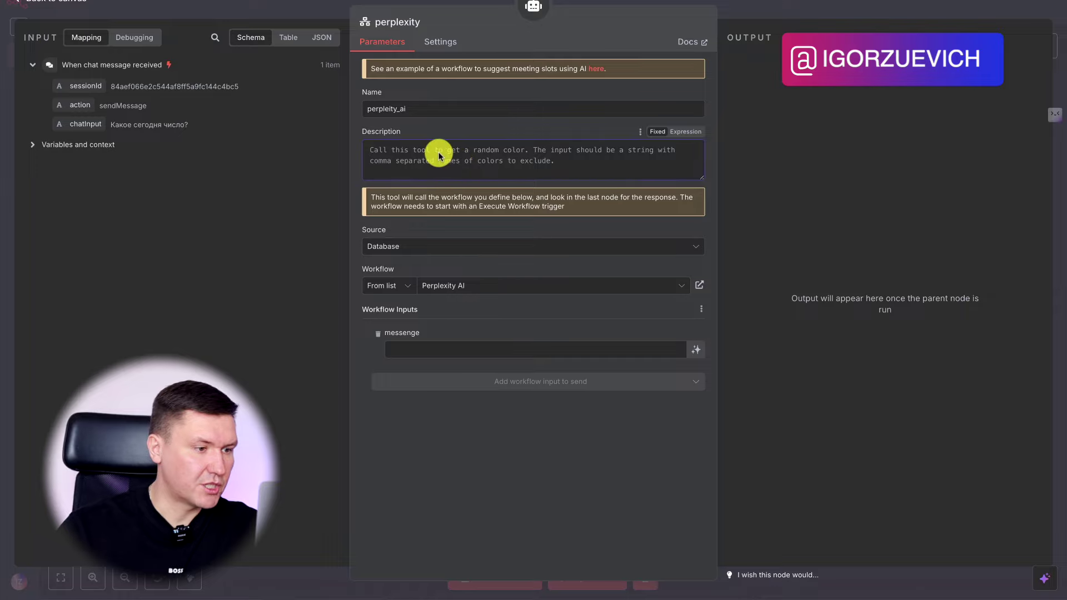
{"action": "left_click", "coordinate": [464, 149]}
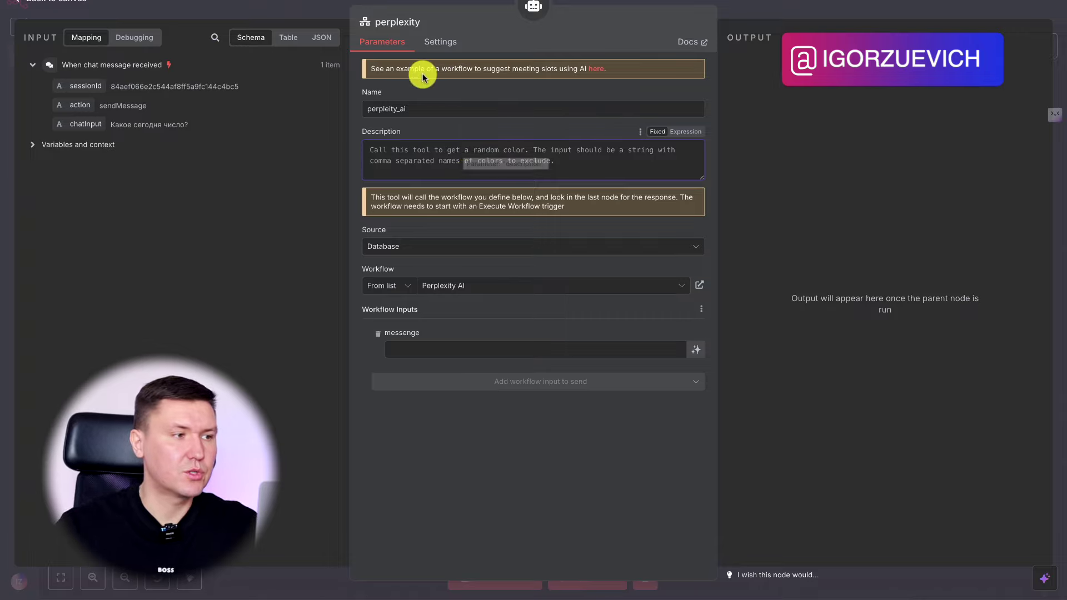
{"action": "type", "text": "Call this tool to perform web searches"}
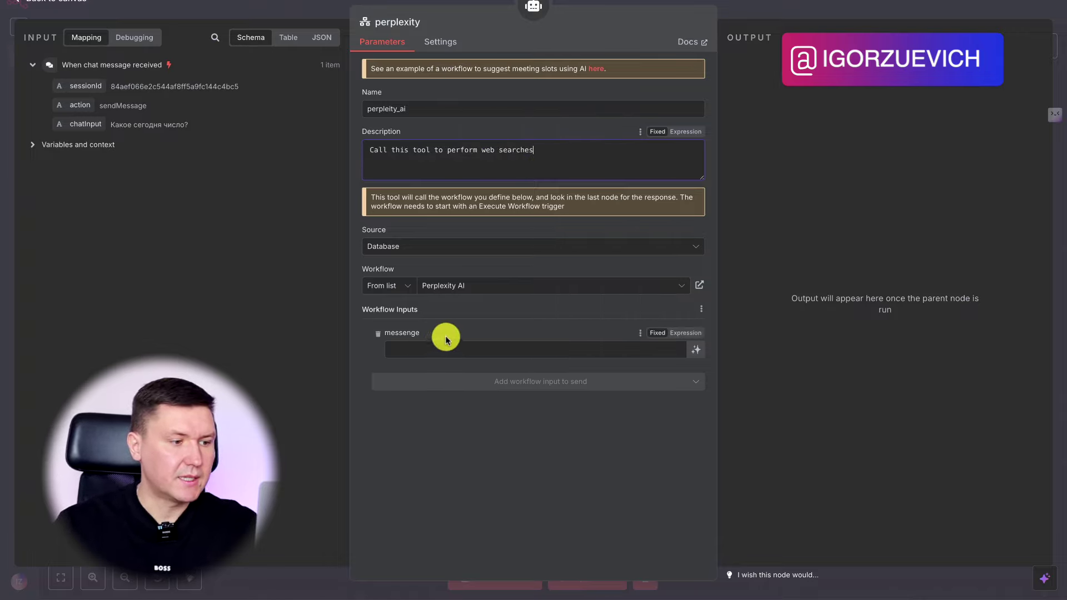
Step: Map chatInput from the chat trigger to the perplexity tool's messenge input and save the workflow
{"action": "left_click", "coordinate": [477, 330]}
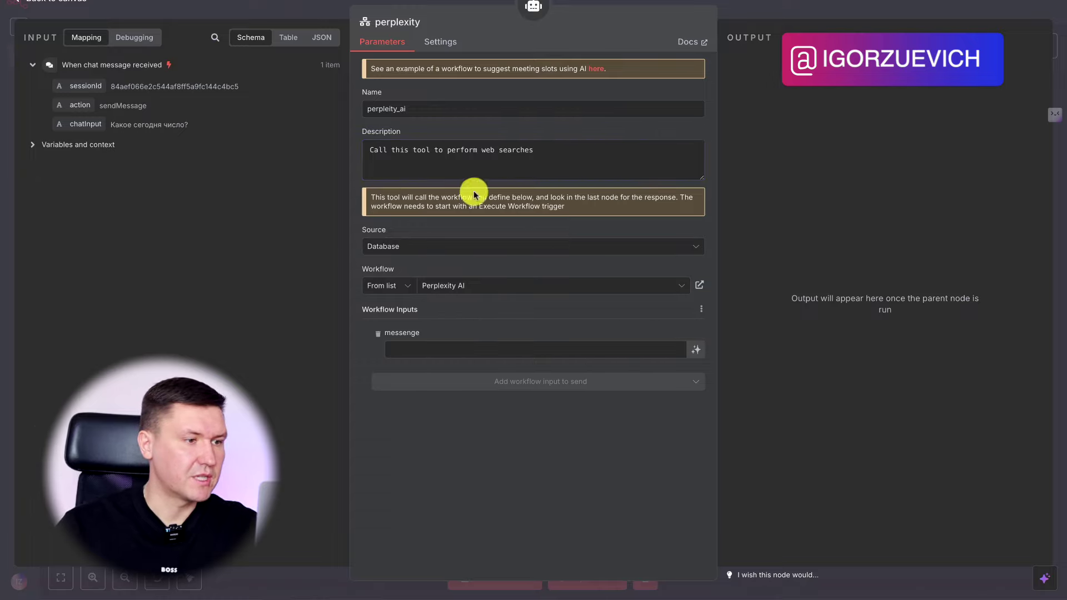
{"action": "left_click_drag", "start_coordinate": [80, 125], "coordinate": [419, 341]}
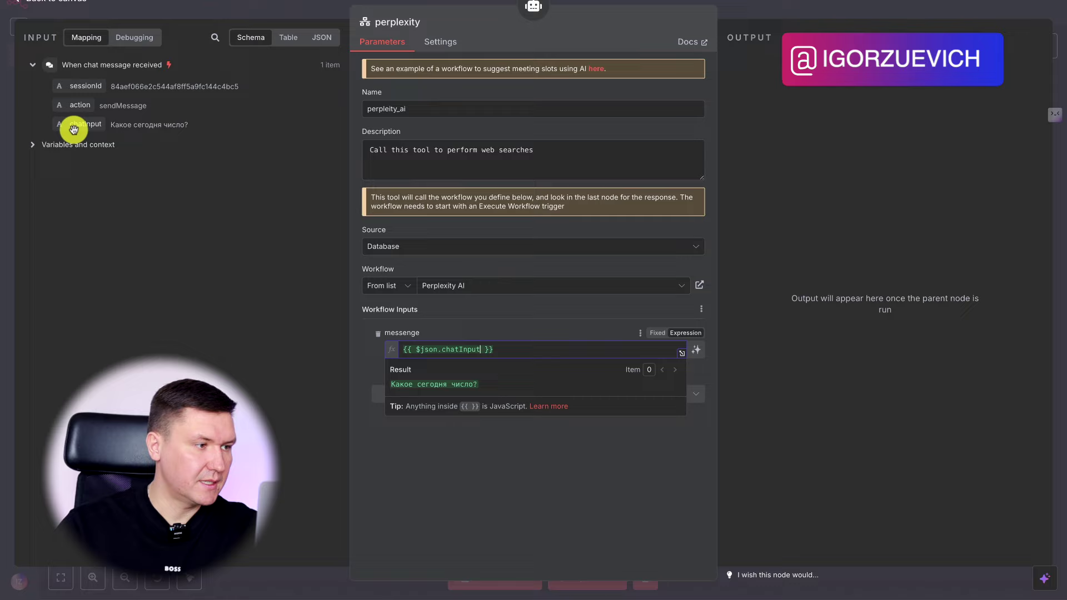
{"action": "left_click", "coordinate": [569, 487]}
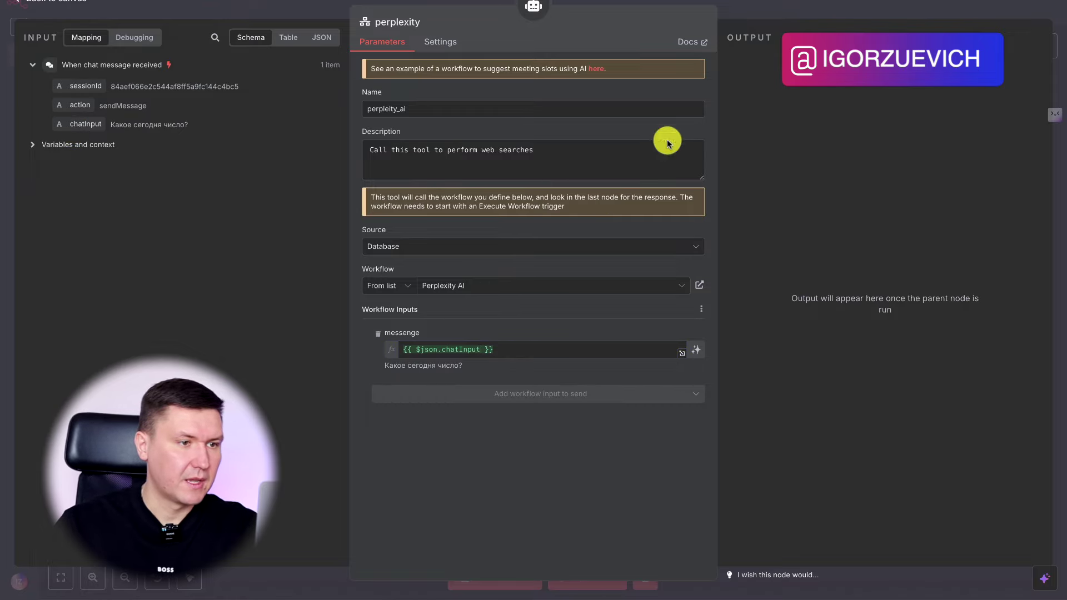
{"action": "left_click", "coordinate": [779, 12]}
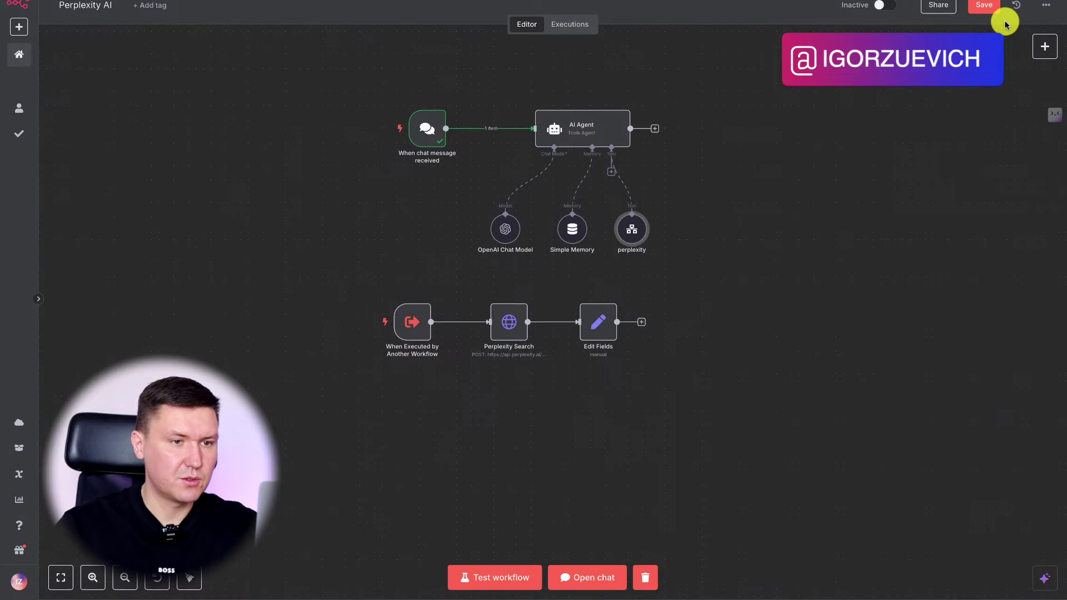
{"action": "left_click", "coordinate": [982, 7]}
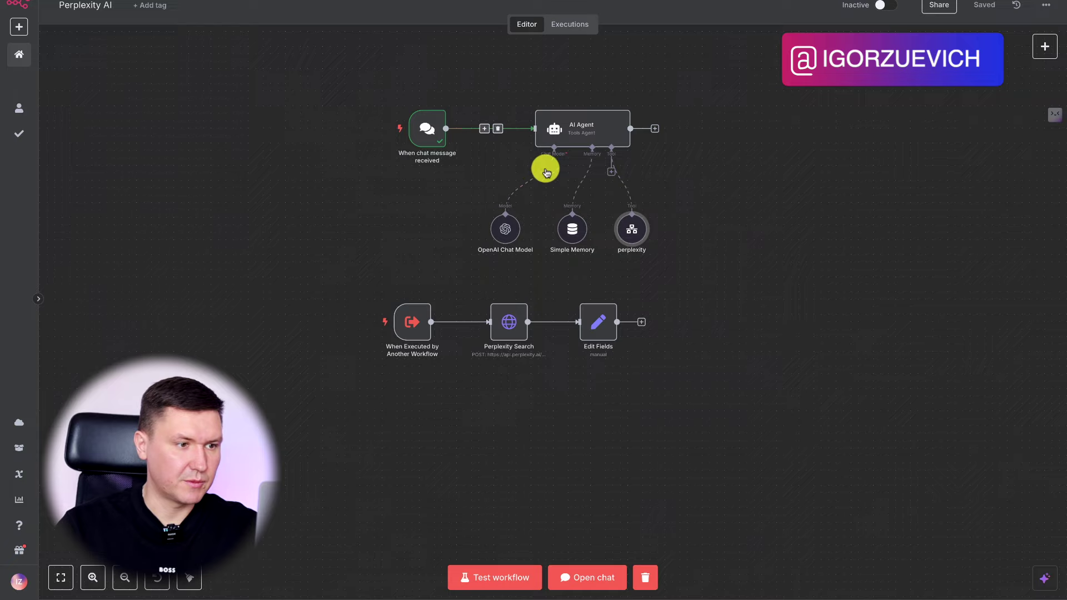
Step: Reset the chat session, test the agent with the message "Какое сегодня число?" and close the chat
{"action": "left_click", "coordinate": [589, 578]}
{"action": "scroll", "coordinate": [390, 225], "scroll_direction": "down", "scroll_amount": 3}
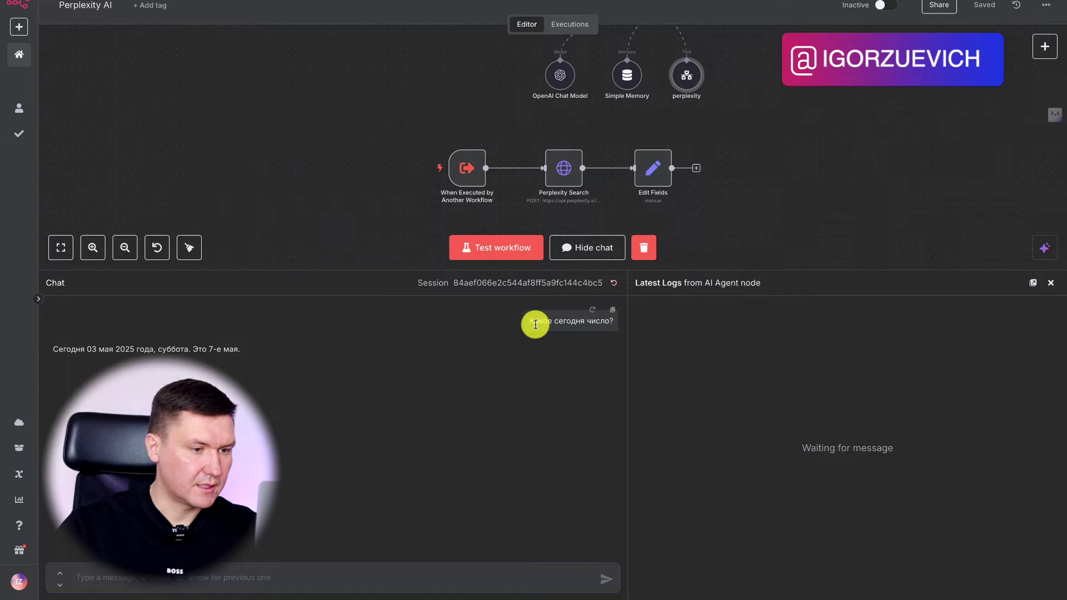
{"action": "mouse_move", "coordinate": [527, 323]}
{"action": "left_mouse_down"}
{"action": "mouse_move", "coordinate": [619, 316]}
{"action": "mouse_move", "coordinate": [527, 326]}
{"action": "left_mouse_up"}
{"action": "left_click", "coordinate": [613, 283]}
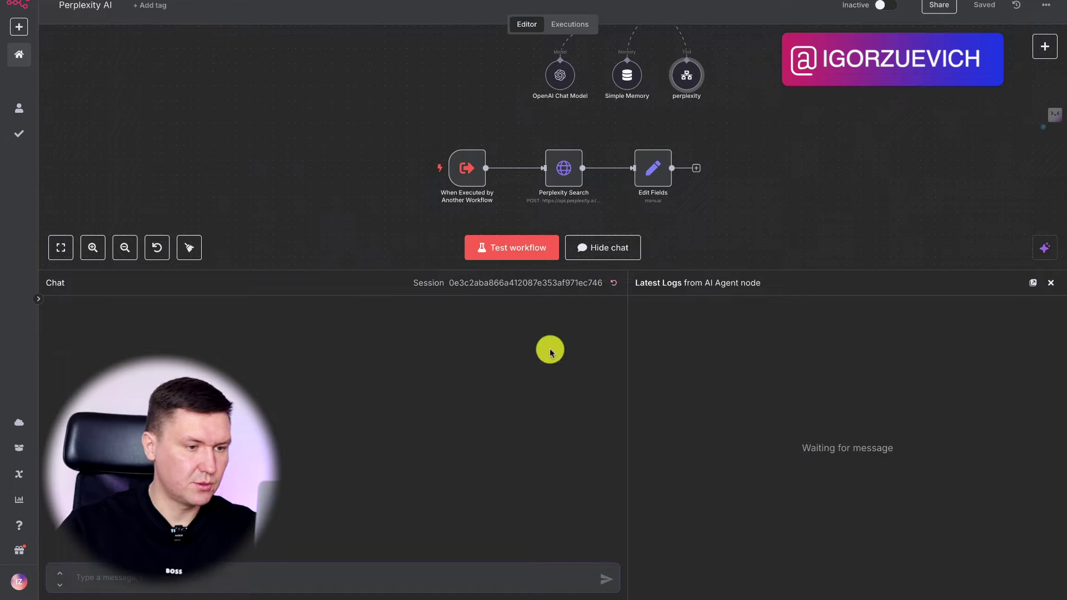
{"action": "key", "text": "Return"}
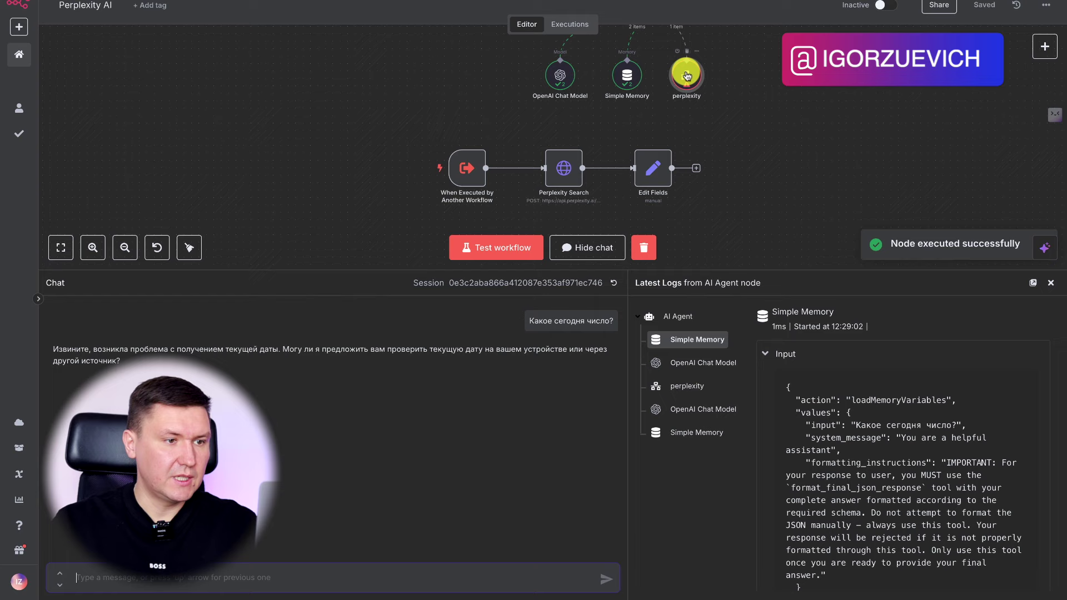
{"action": "left_click", "coordinate": [1050, 283]}
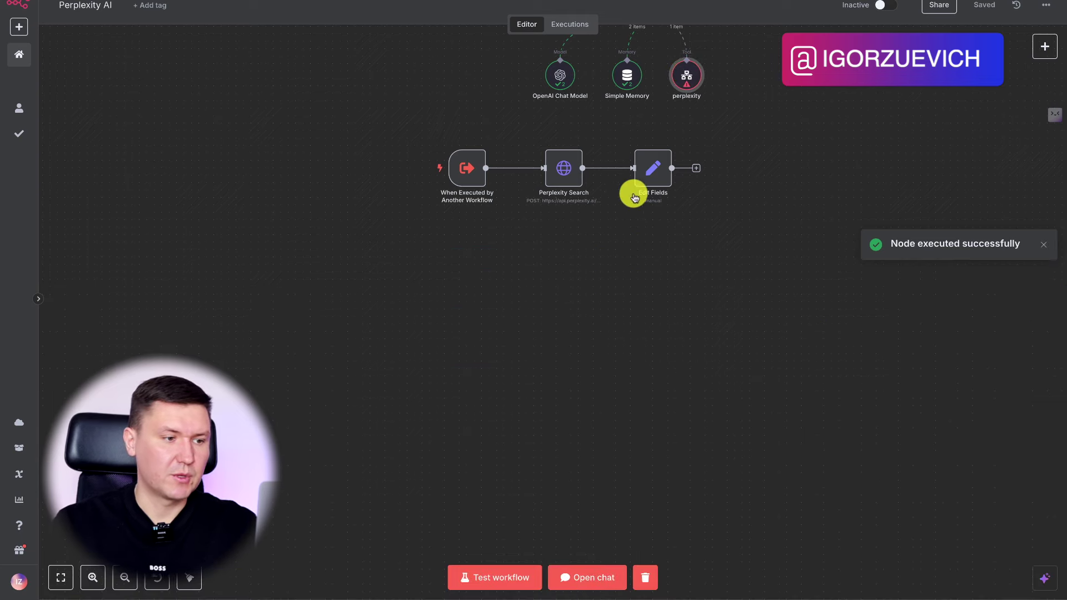
Step: Load the data of the latest failed execution into the editor and open the Perplexity Search node
{"action": "left_click", "coordinate": [564, 26]}
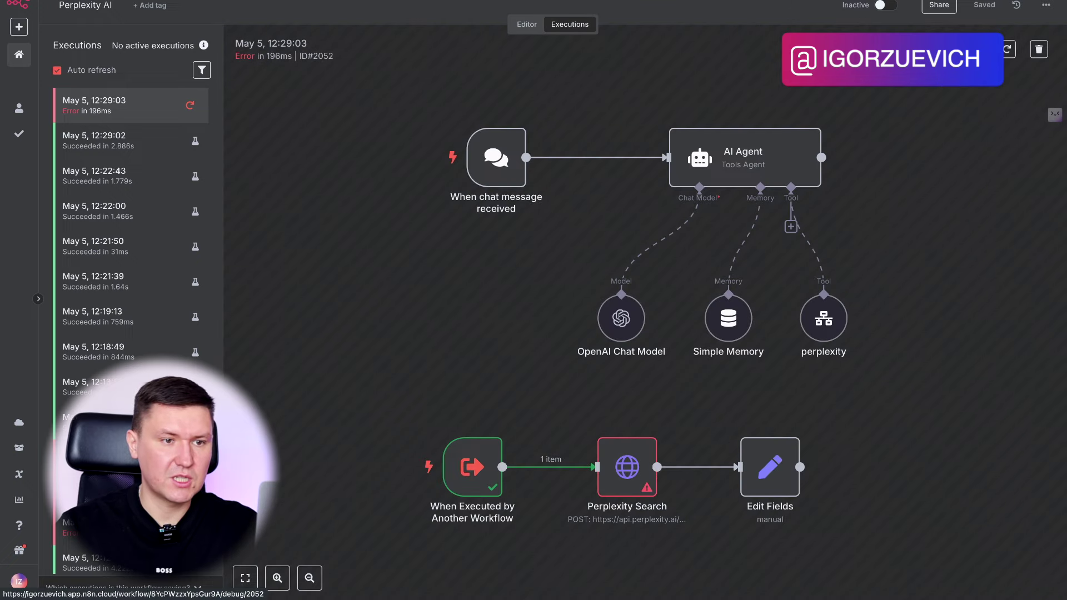
{"action": "left_click", "coordinate": [951, 49]}
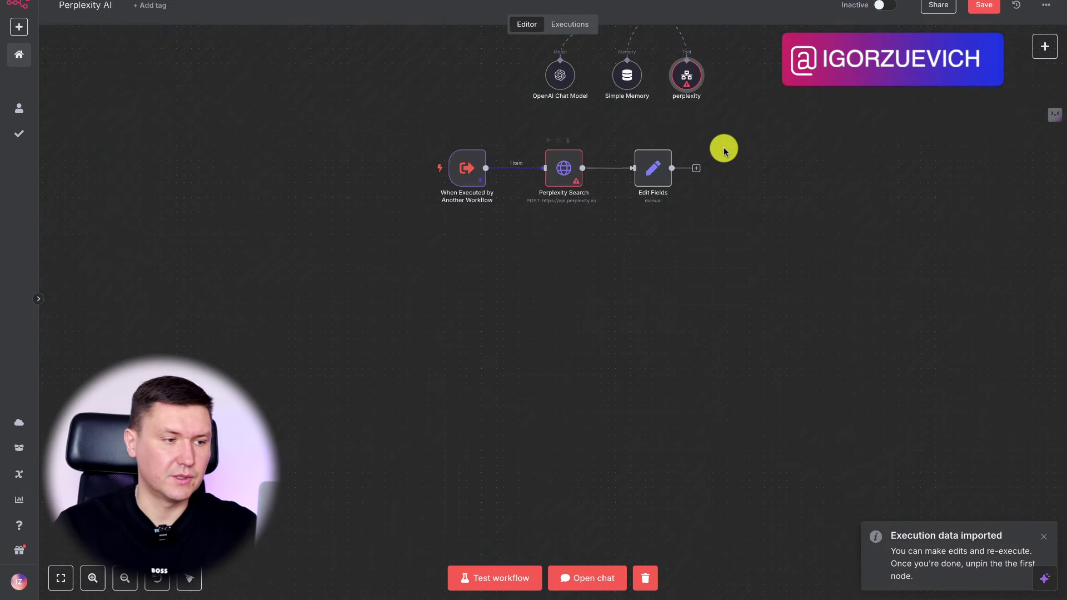
{"action": "left_click", "coordinate": [556, 170]}
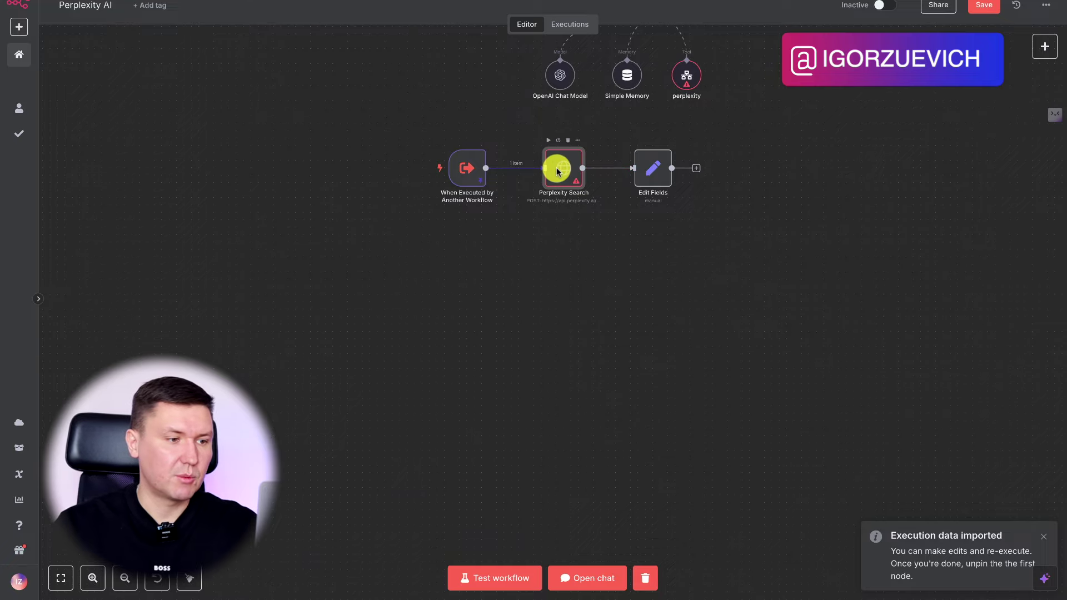
{"action": "double_click", "coordinate": [556, 170]}
Step: Replace the user message content in Perplexity Search's JSON body with {{ $json.messenge }} and save the workflow
{"action": "scroll", "coordinate": [483, 322], "scroll_direction": "down", "scroll_amount": 5}
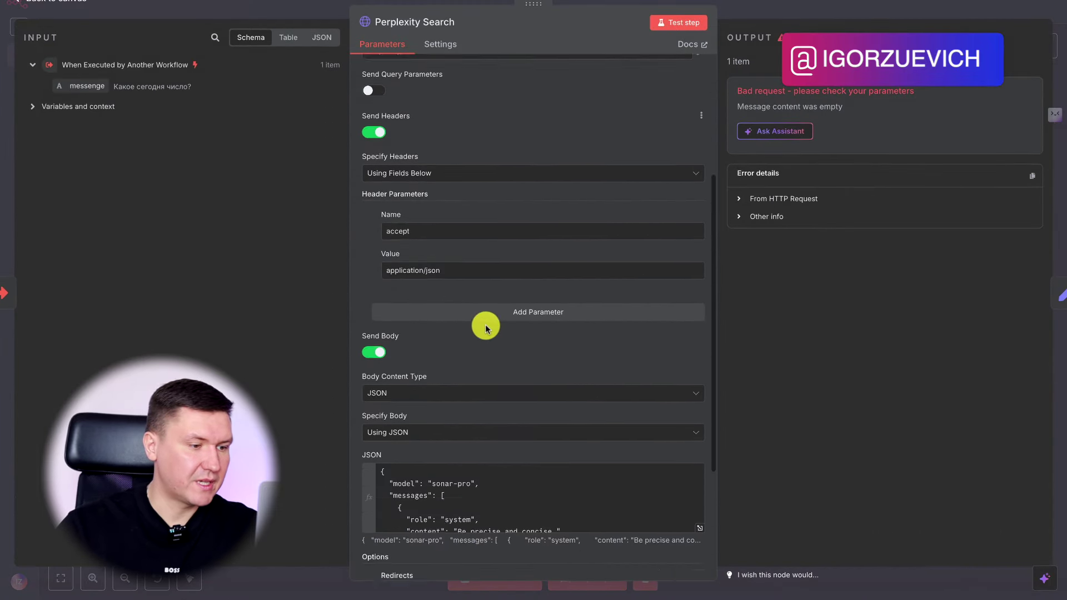
{"action": "scroll", "coordinate": [498, 411], "scroll_direction": "down", "scroll_amount": 3}
{"action": "scroll", "coordinate": [548, 317], "scroll_direction": "down", "scroll_amount": 3}
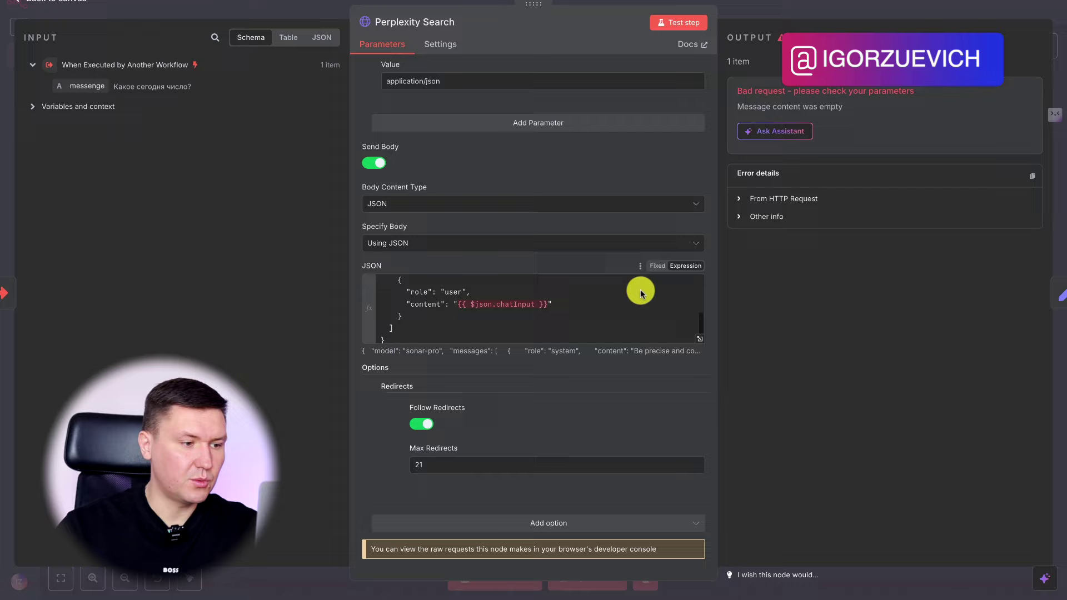
{"action": "left_click", "coordinate": [700, 339]}
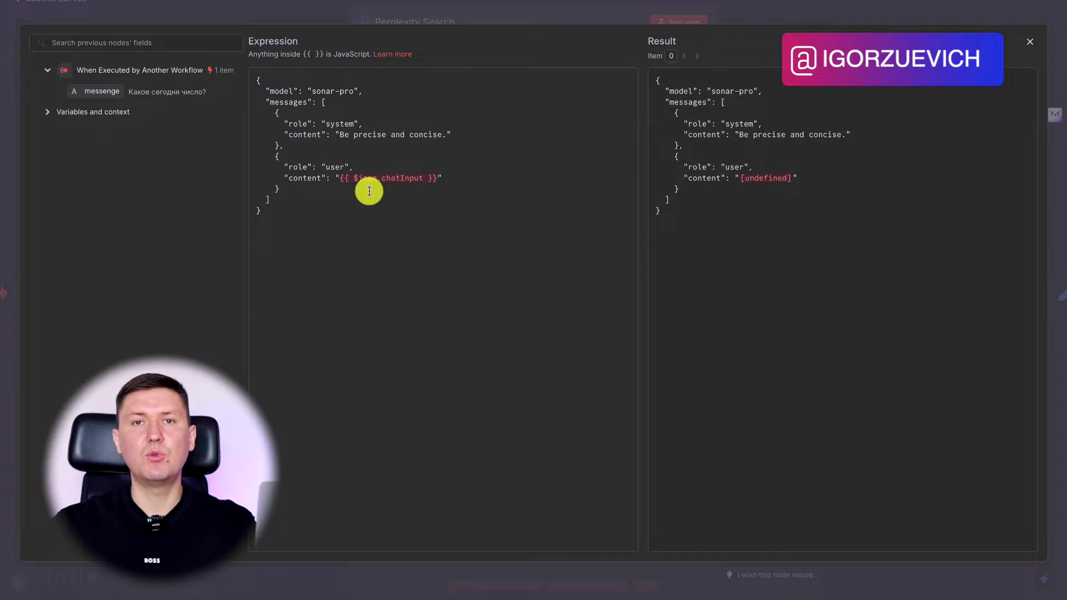
{"action": "left_click_drag", "start_coordinate": [100, 92], "coordinate": [341, 182]}
{"action": "left_click", "coordinate": [438, 185]}
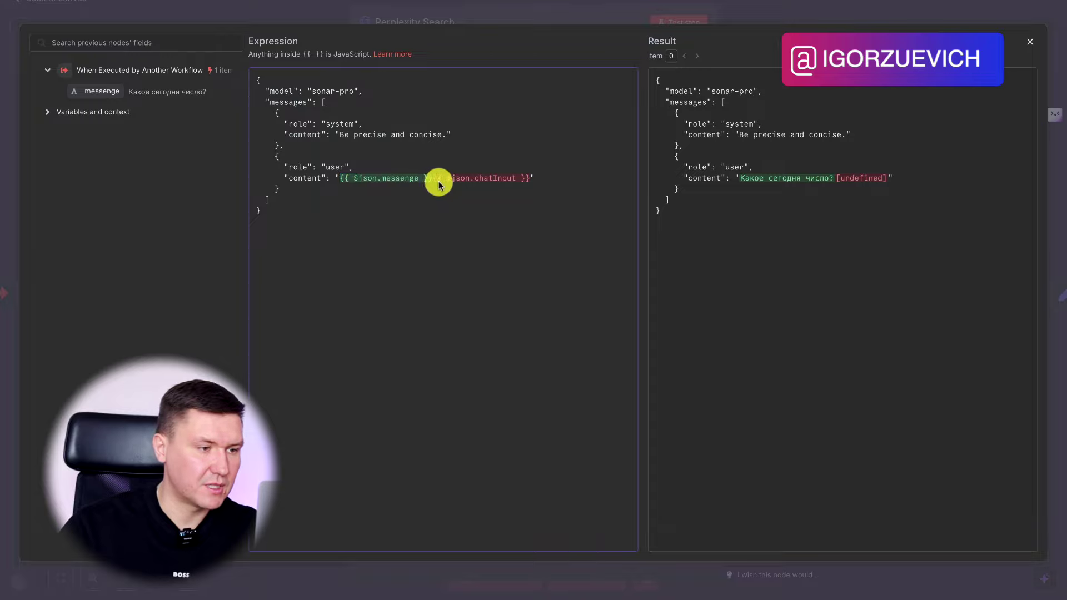
{"action": "left_click", "coordinate": [515, 178]}
{"action": "double_click", "coordinate": [529, 180]}
{"action": "key", "text": "BackSpace"}
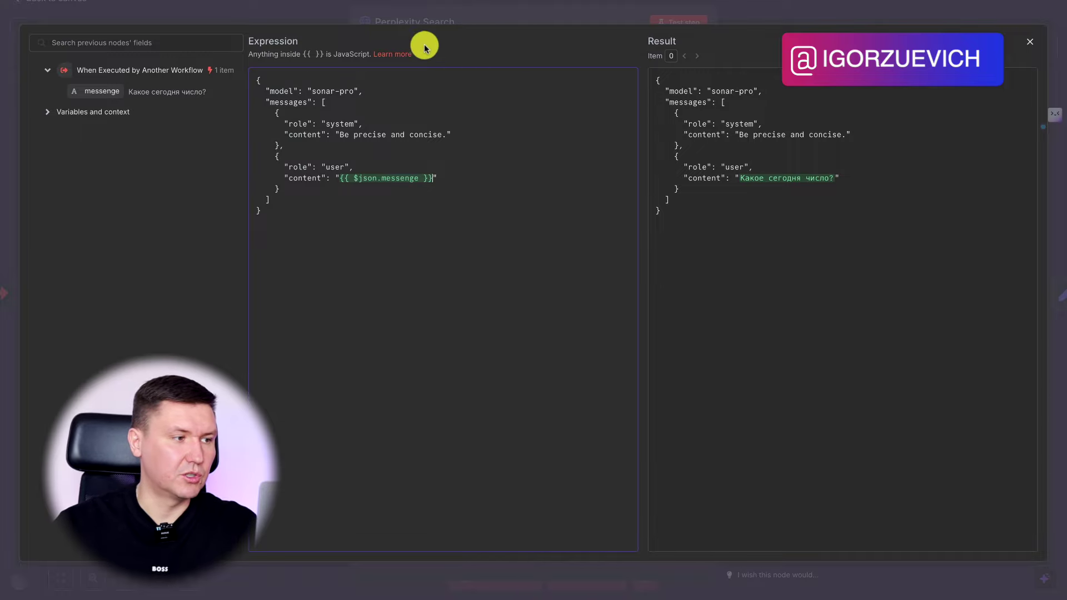
{"action": "left_click", "coordinate": [475, 17]}
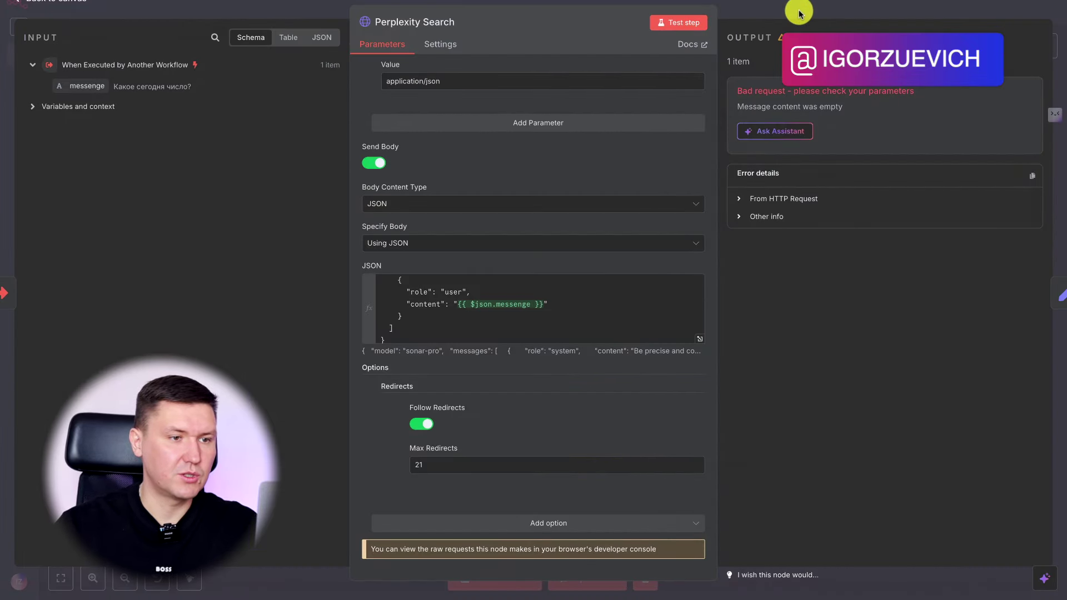
{"action": "left_click", "coordinate": [796, 13]}
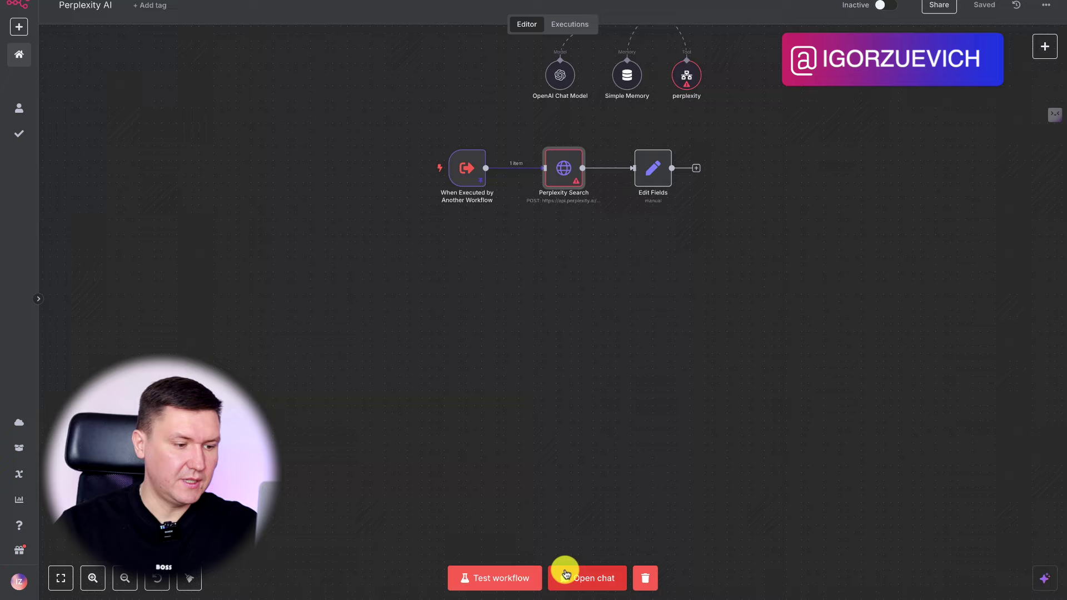
Step: Test the agent in chat with "Какое сегодня число?" and "Какая погода сегодня в Манчестере?", then close the chat
{"action": "left_click", "coordinate": [589, 575]}
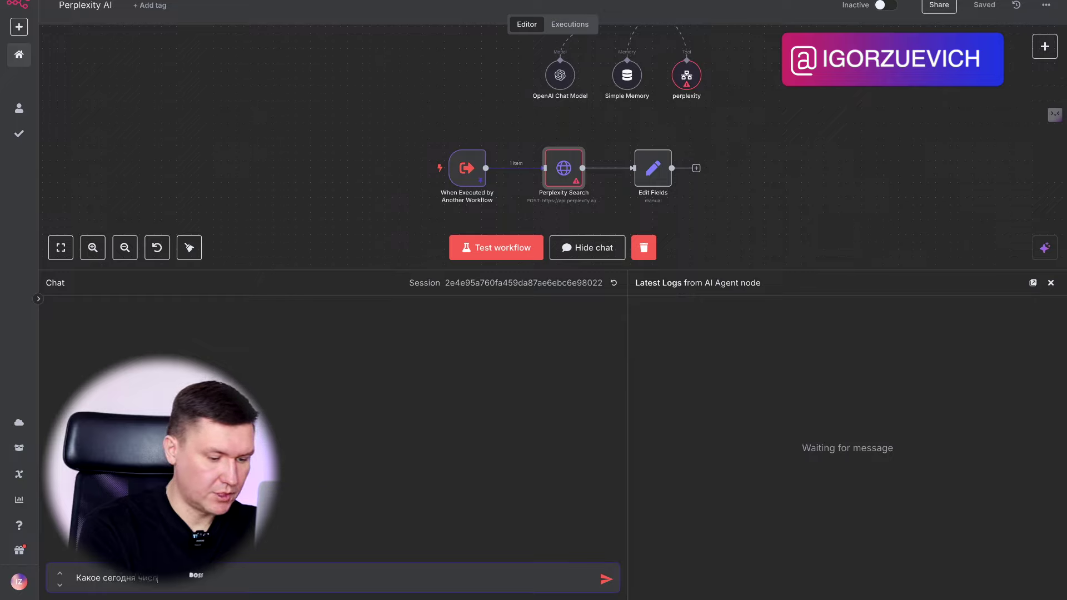
{"action": "left_click", "coordinate": [606, 579]}
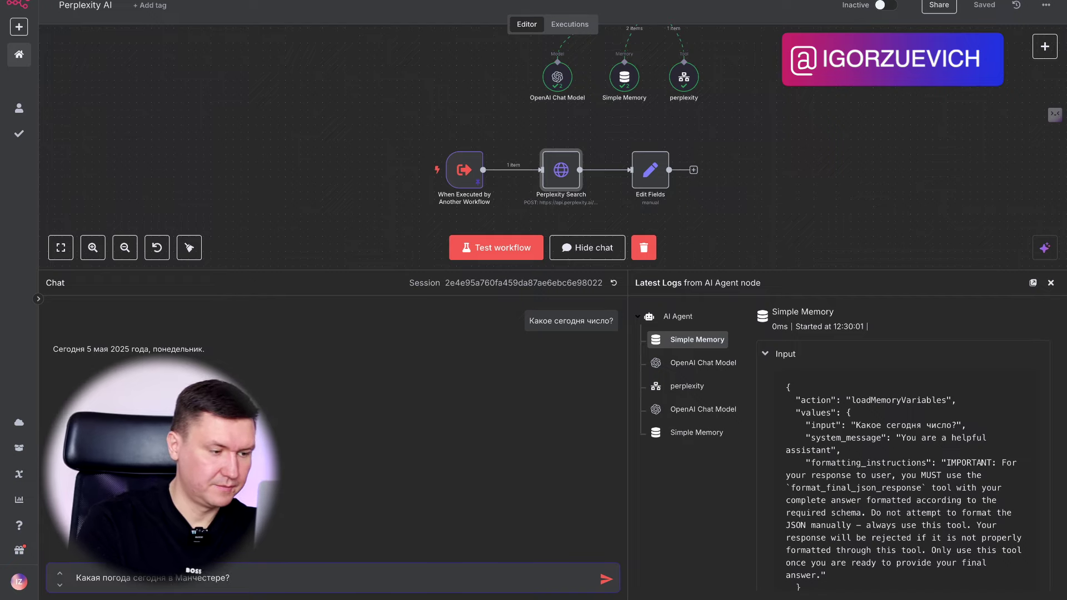
{"action": "key", "text": "Return"}
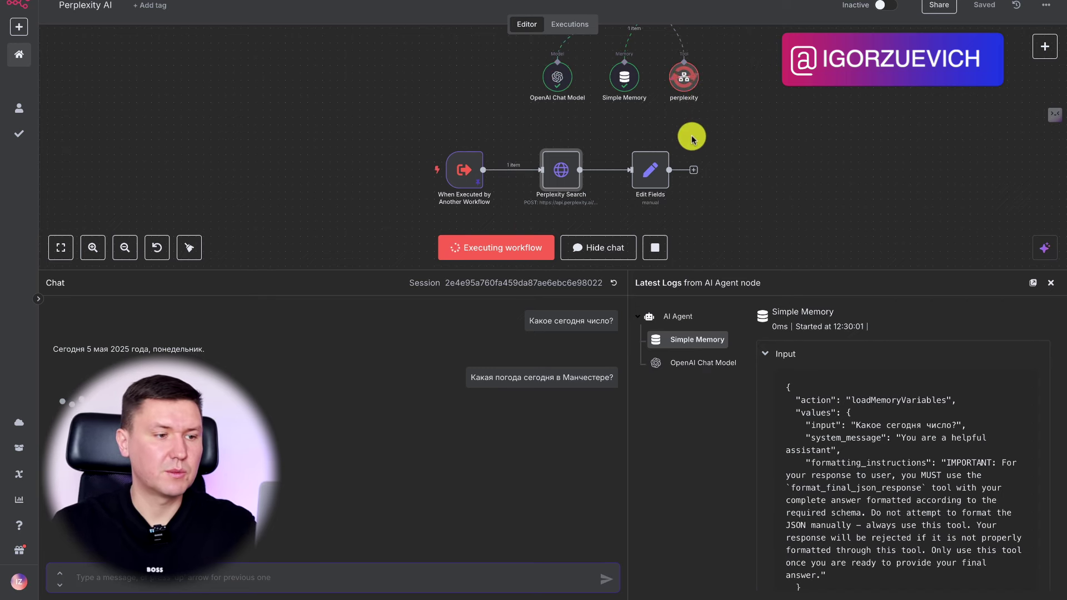
{"action": "scroll", "coordinate": [709, 125], "scroll_direction": "up", "scroll_amount": 3}
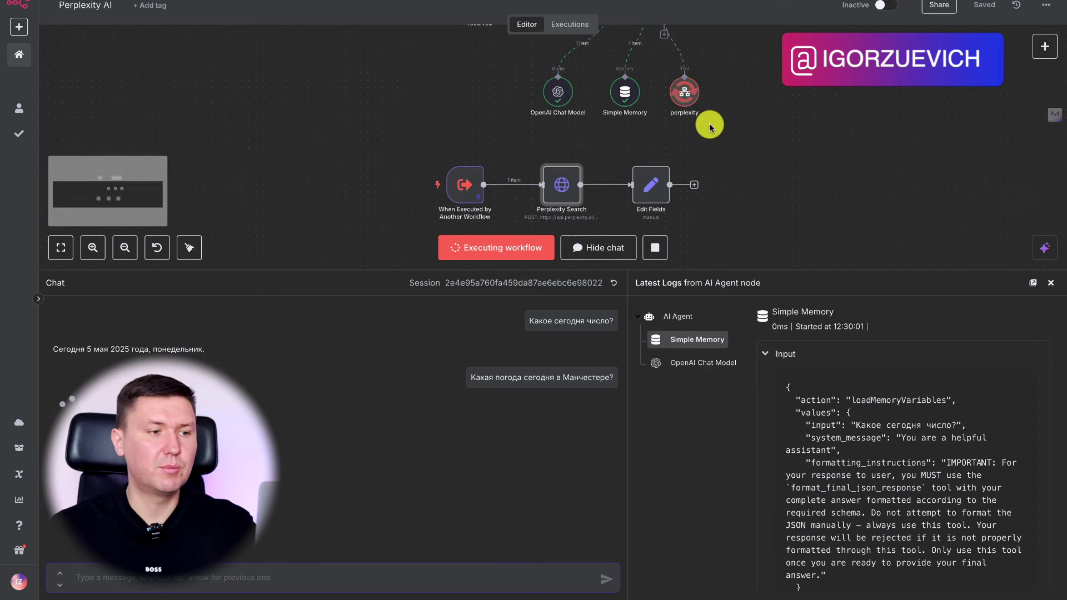
{"action": "scroll", "coordinate": [751, 146], "scroll_direction": "down", "scroll_amount": 3}
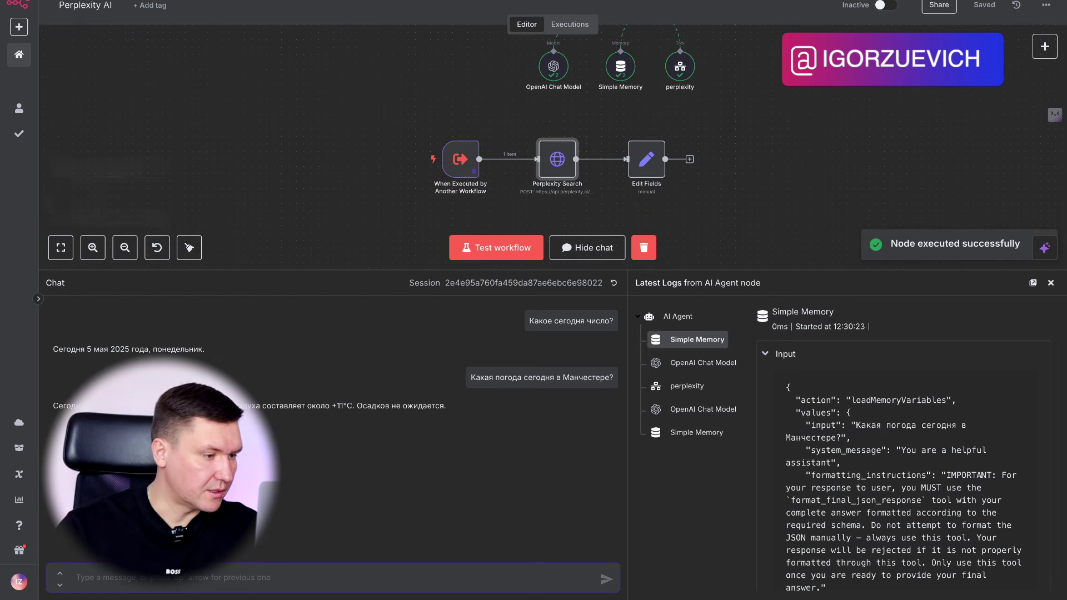
{"action": "left_click_drag", "start_coordinate": [299, 409], "coordinate": [245, 406]}
{"action": "left_click", "coordinate": [286, 404]}
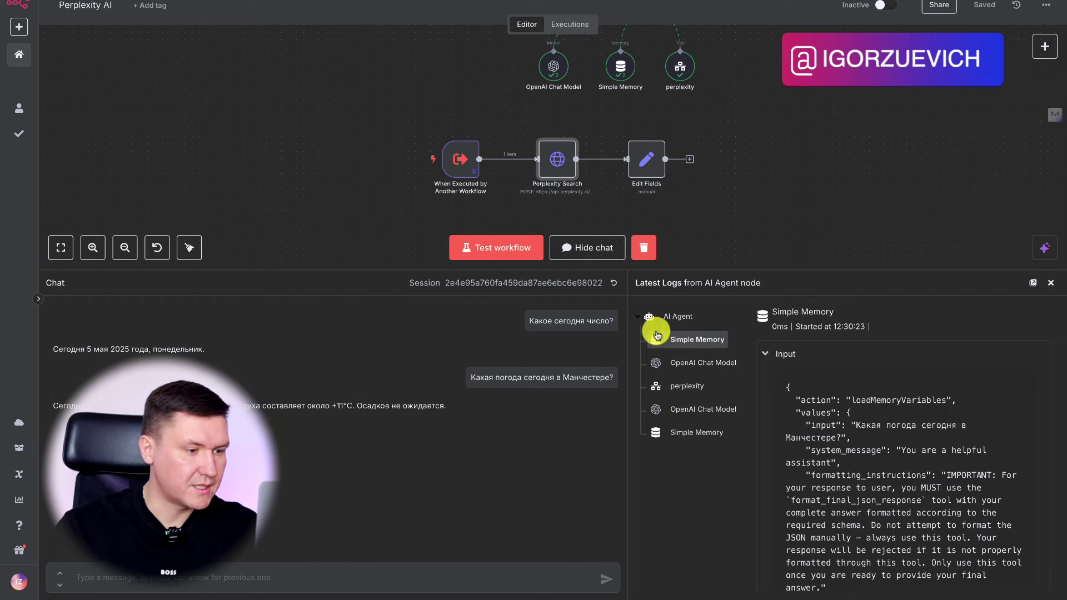
{"action": "left_click", "coordinate": [1050, 283]}
{"action": "scroll", "coordinate": [793, 191], "scroll_direction": "up", "scroll_amount": 5}
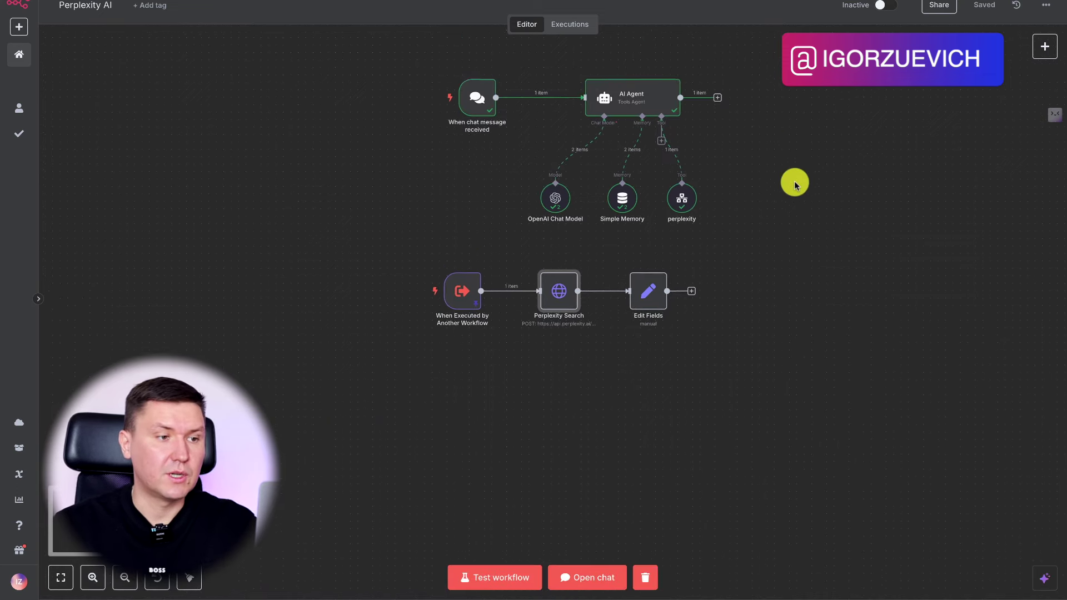